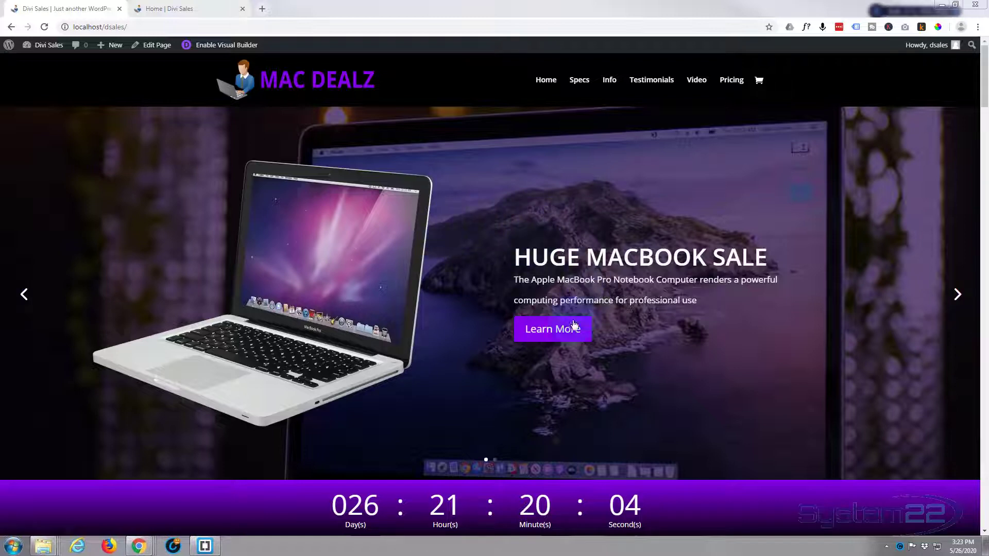
- Browse the finished demo sales page through its specs, info, testimonials, video and pricing sections
click(557, 331)
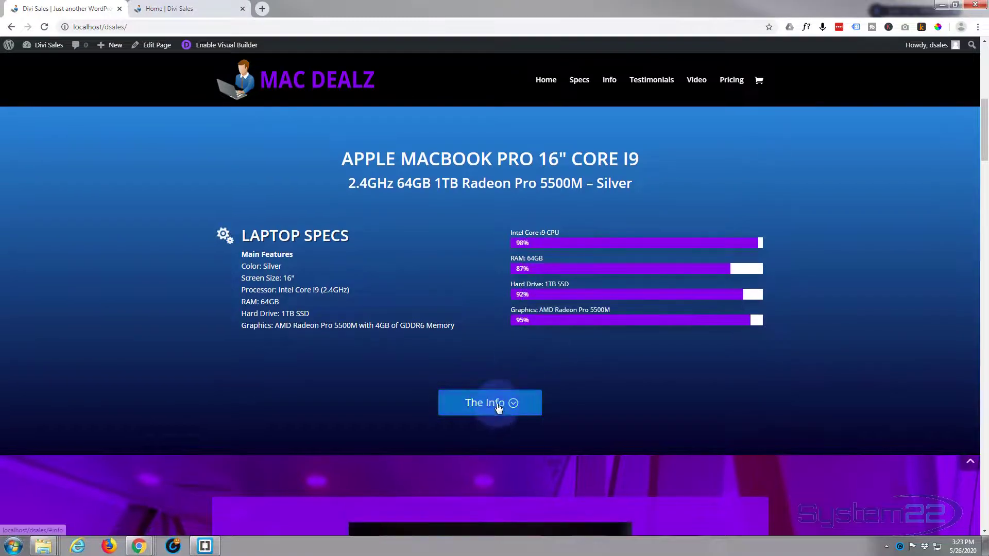
click(498, 408)
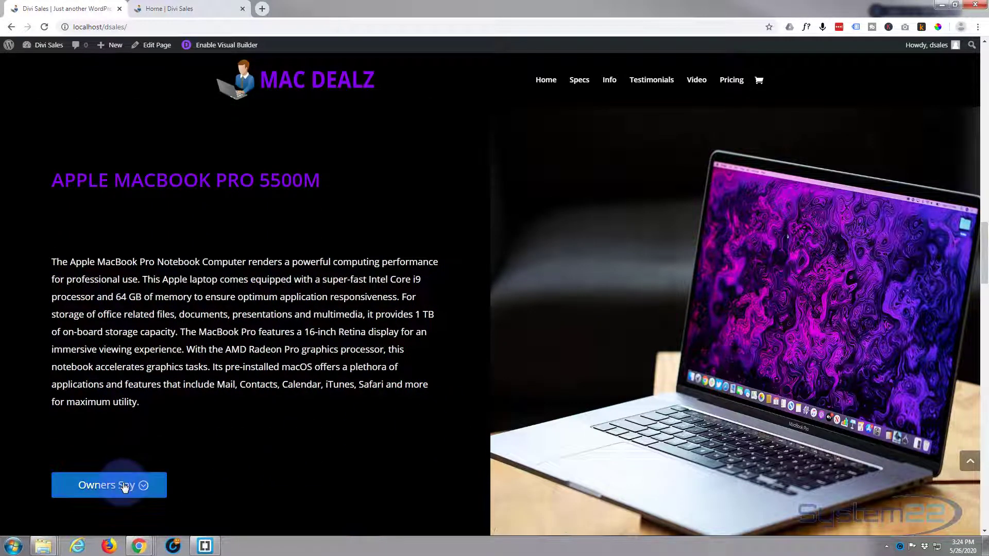
click(130, 487)
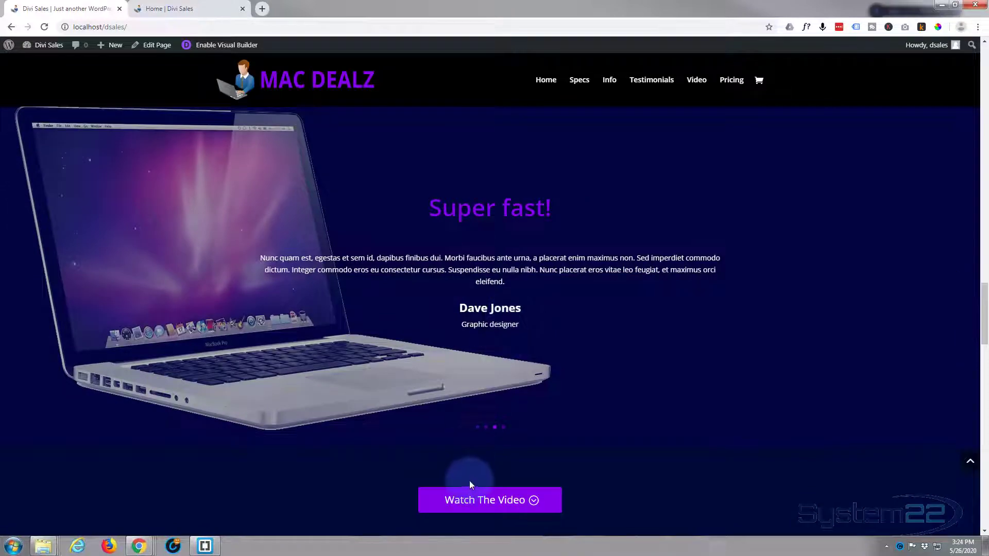
click(469, 497)
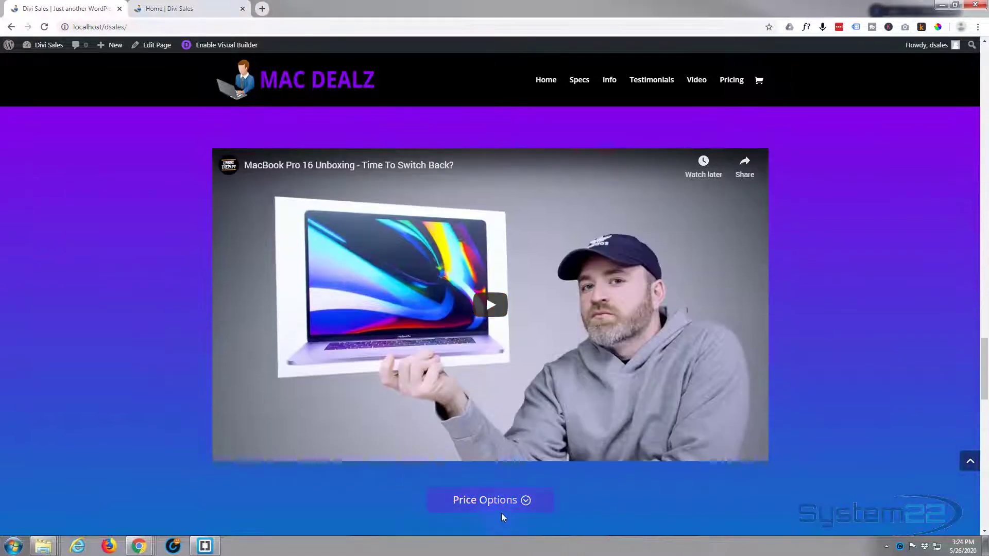
click(490, 499)
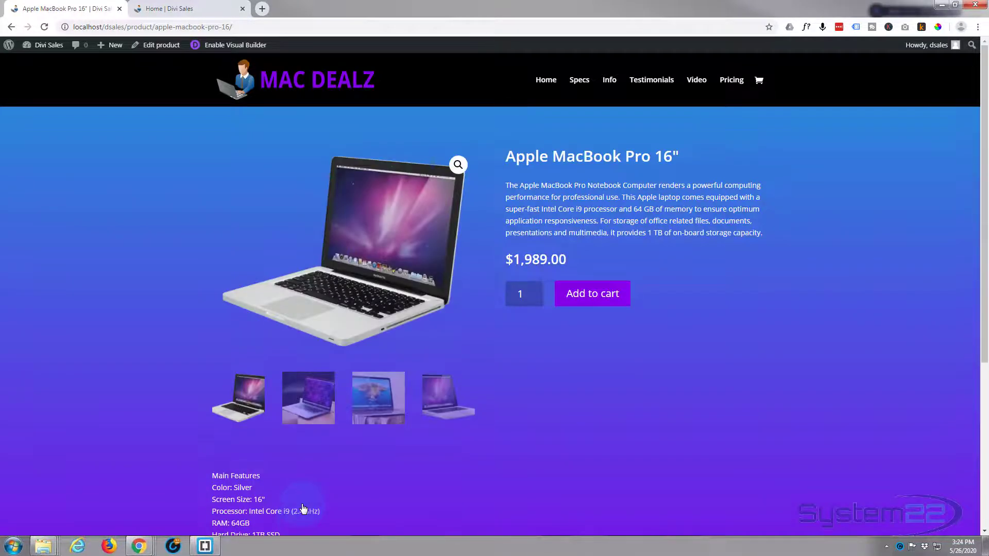
- Compare the in-progress home page with the finished demo site and return to the demo's Specs section
click(211, 9)
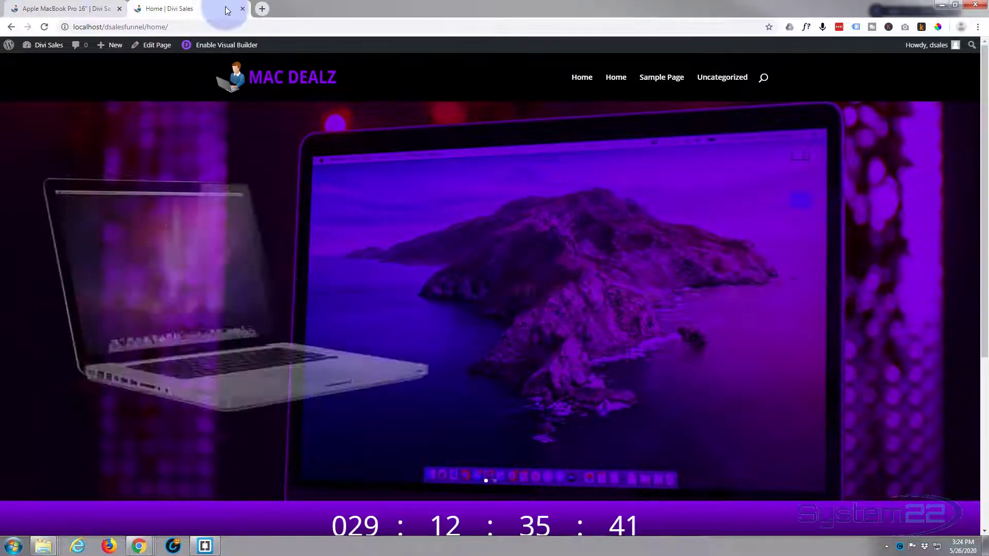
scroll(412, 157, down, 2)
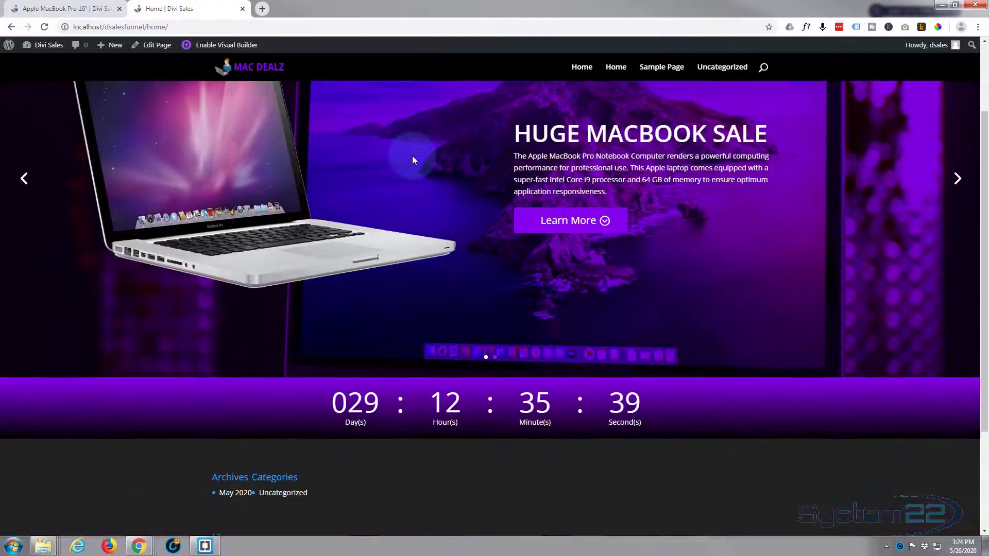
scroll(412, 157, up, 1)
key(ctrl+shift+Tab)
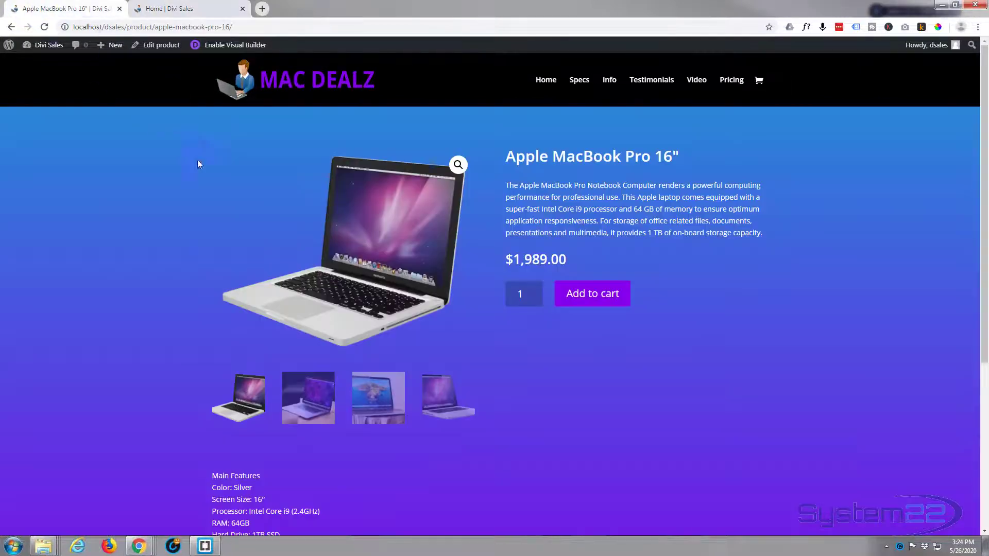
click(12, 28)
scroll(82, 234, up, 8)
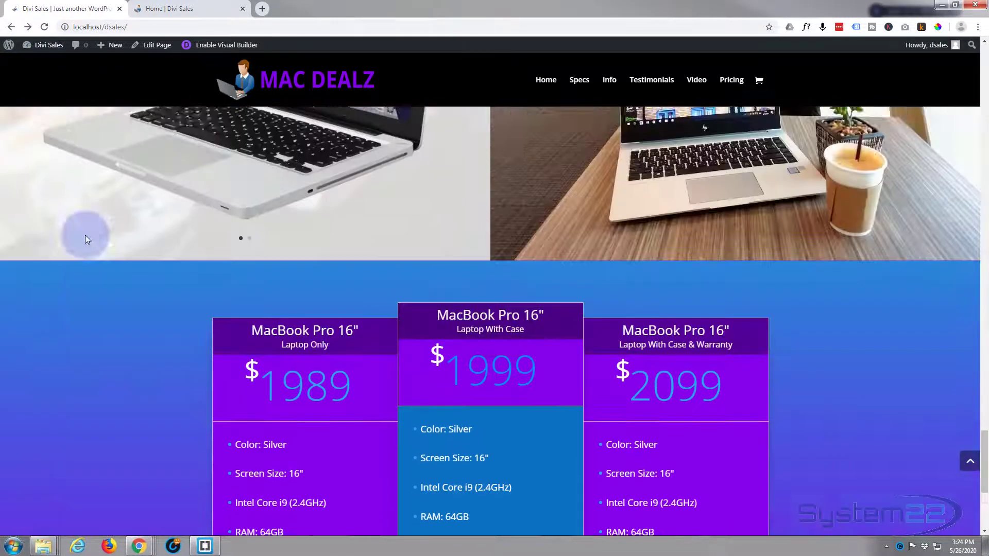
scroll(89, 236, up, 7)
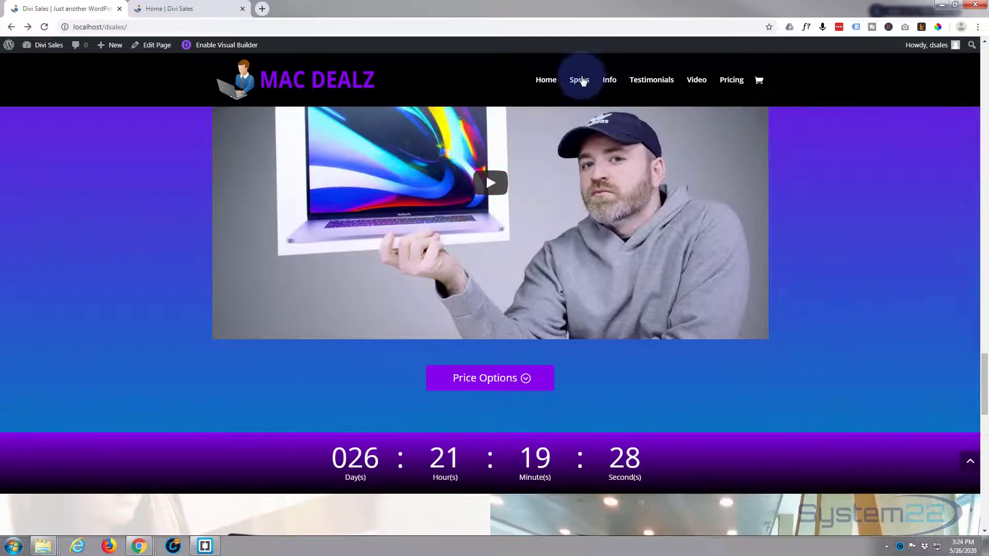
click(581, 80)
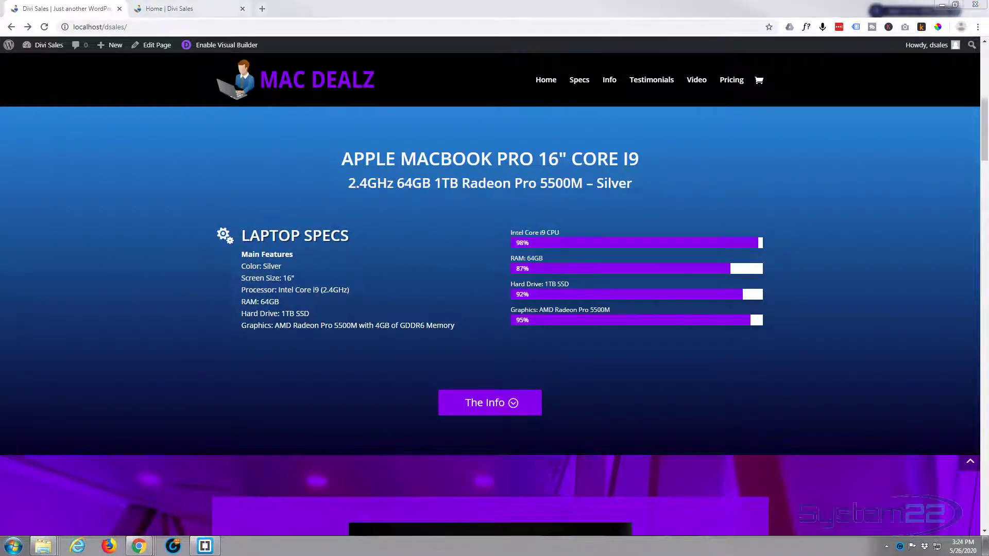
mouse_move(988, 149)
mouse_down()
mouse_move(400, 148)
mouse_move(988, 149)
mouse_up()
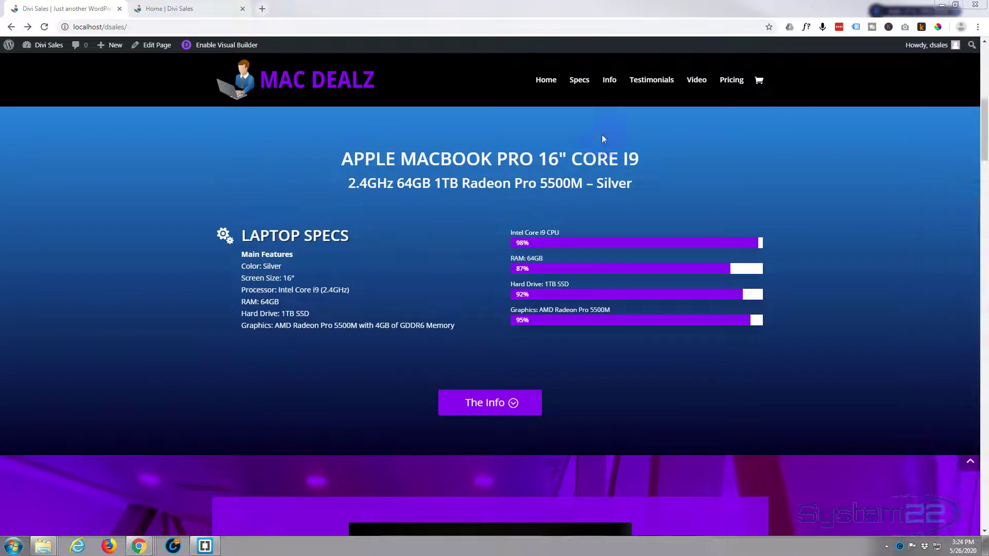
- Open the in-progress home page in the Visual Builder and add a regular section with a two-equal-column row below the countdown timer
click(189, 9)
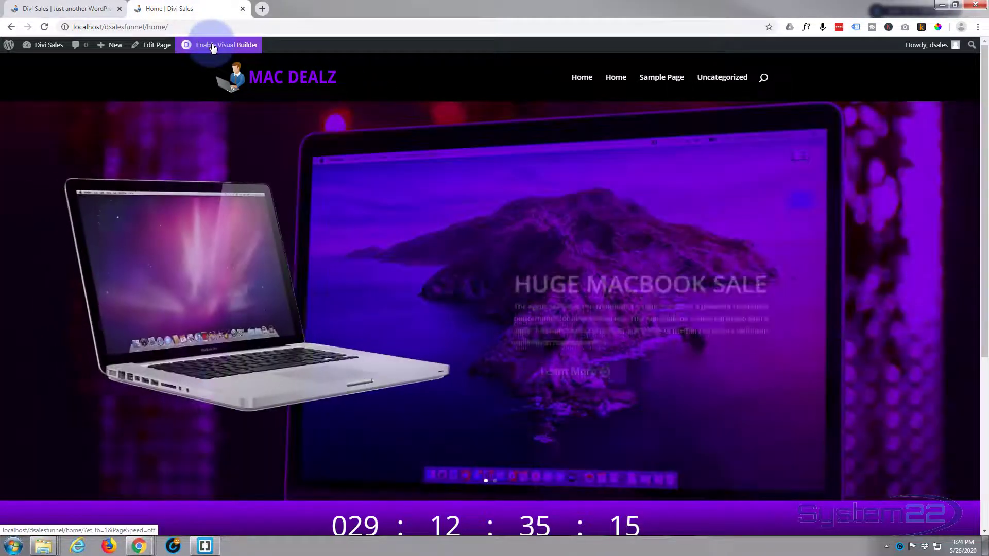
click(214, 45)
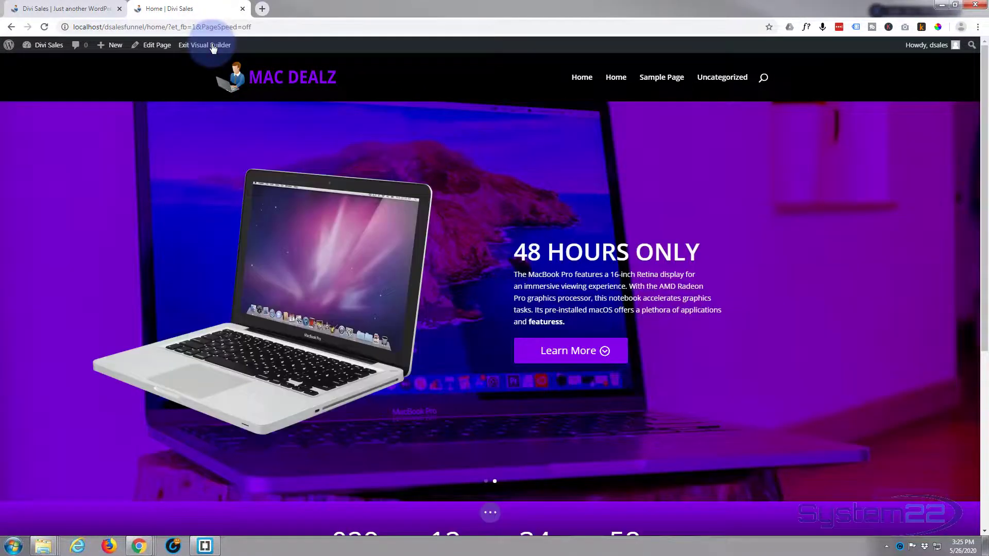
scroll(200, 214, down, 5)
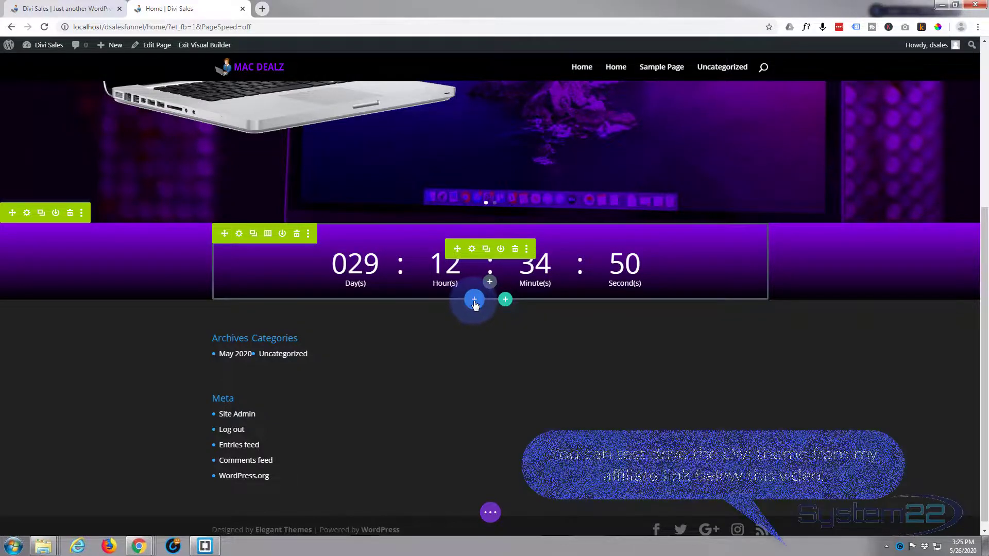
click(473, 304)
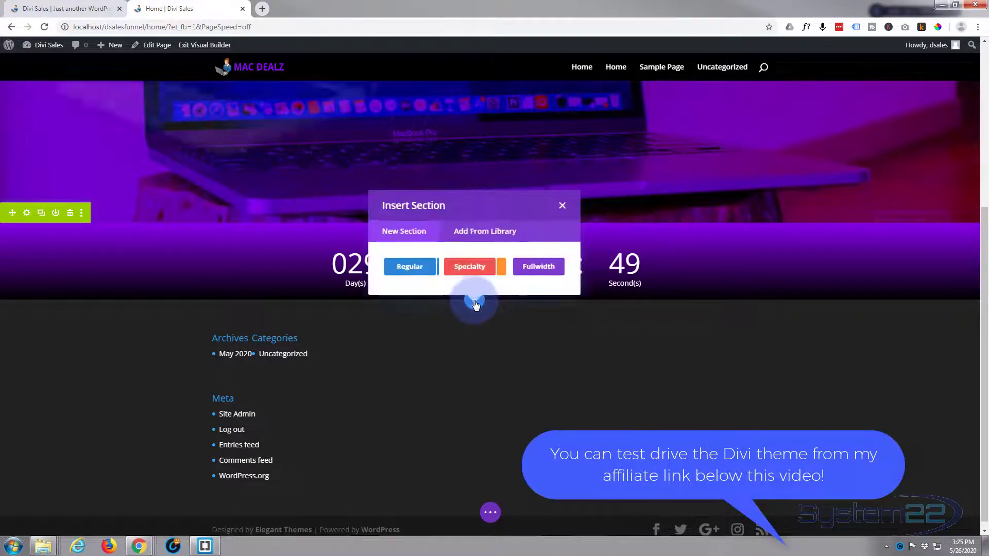
click(410, 265)
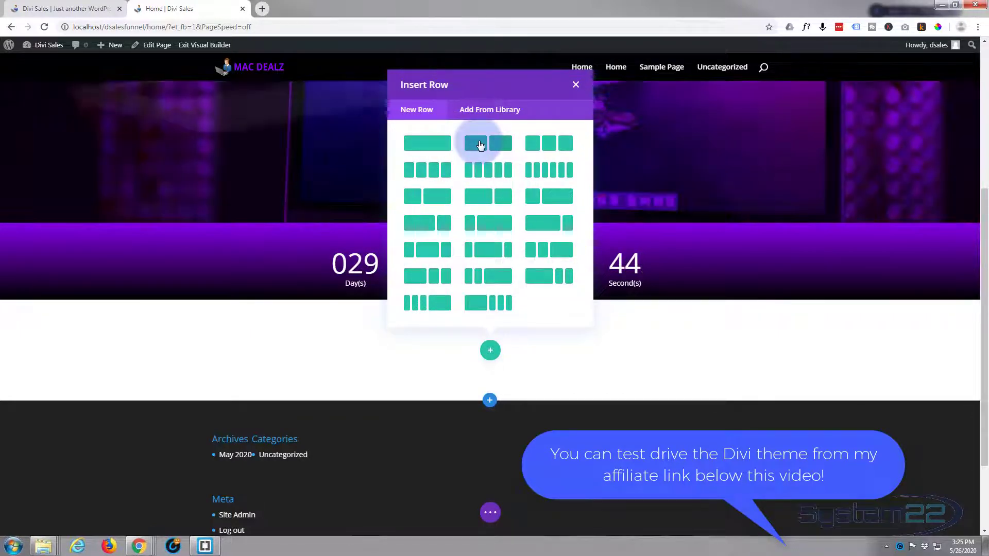
click(479, 145)
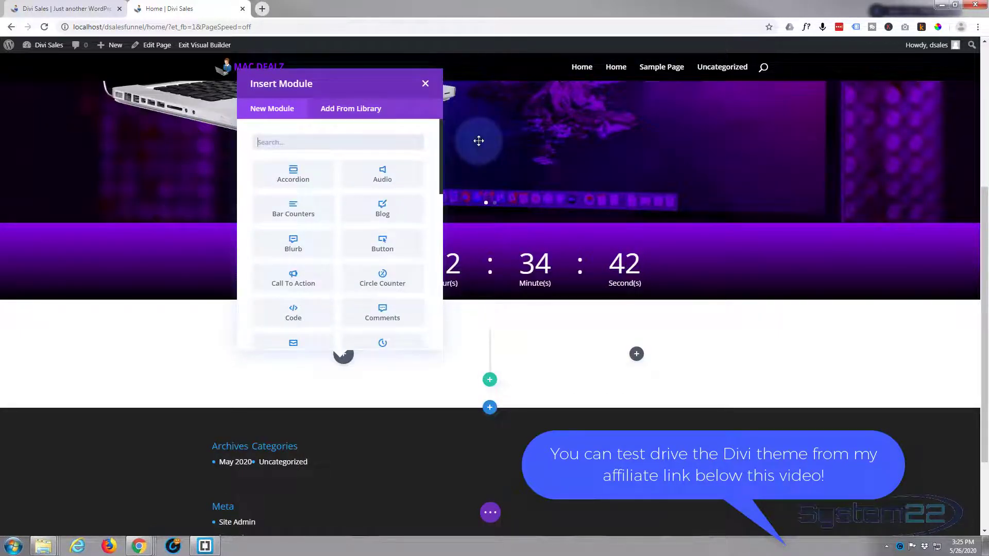
- Insert a Blurb module with its default content into the first column of the new row and save it
click(303, 248)
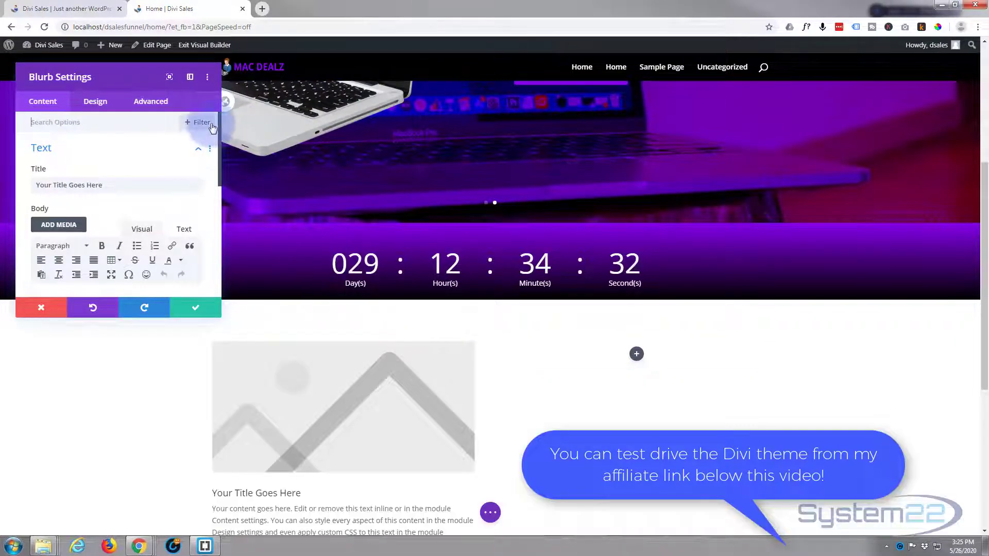
drag(121, 77, 766, 154)
click(837, 385)
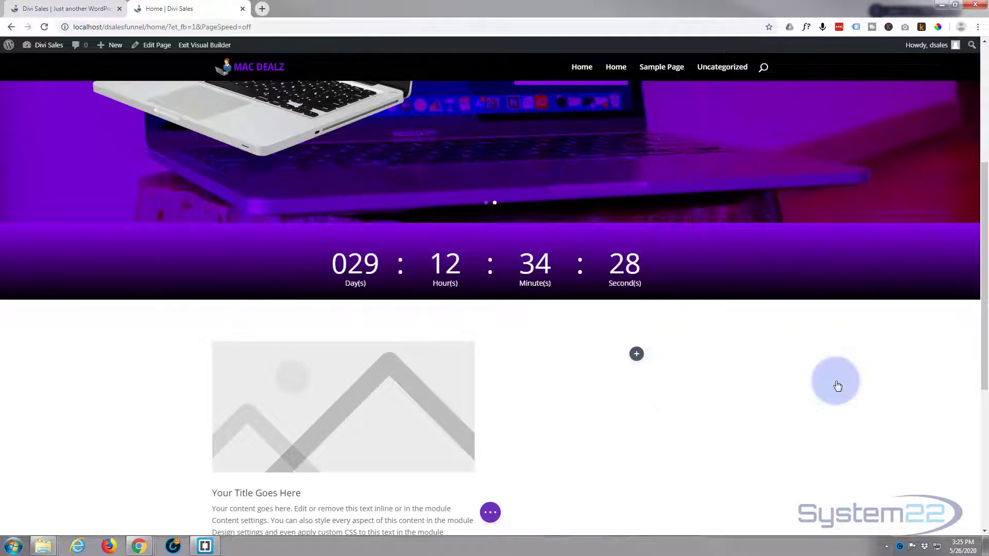
scroll(105, 377, down, 2)
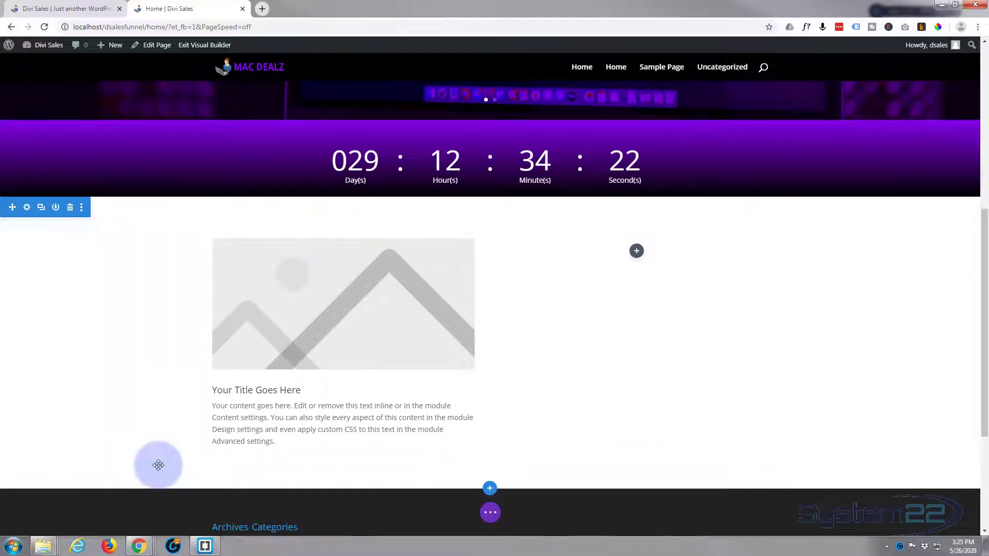
- Give the new section a background gradient with black (#000000) as its second color and save the section settings
click(74, 10)
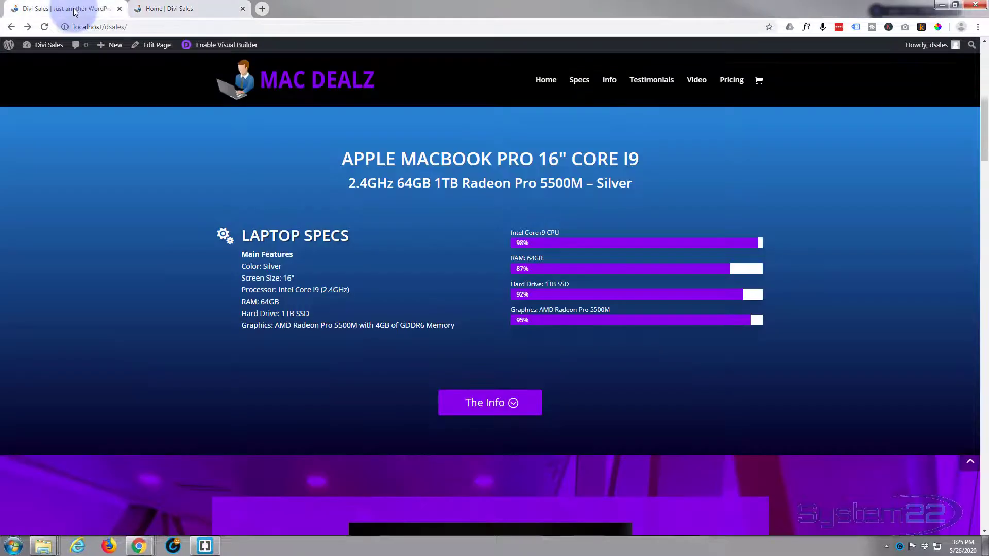
click(178, 9)
mouse_move(80, 269)
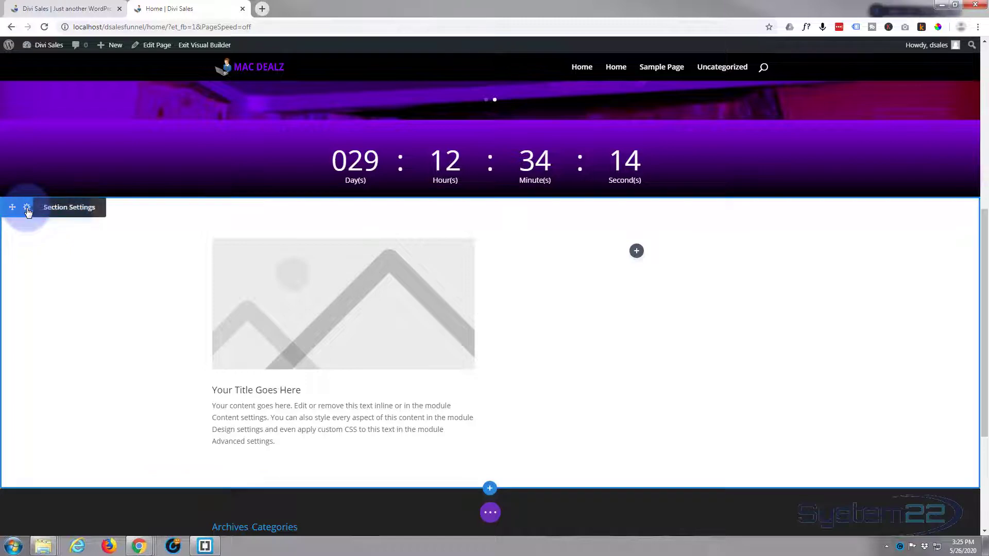
click(28, 210)
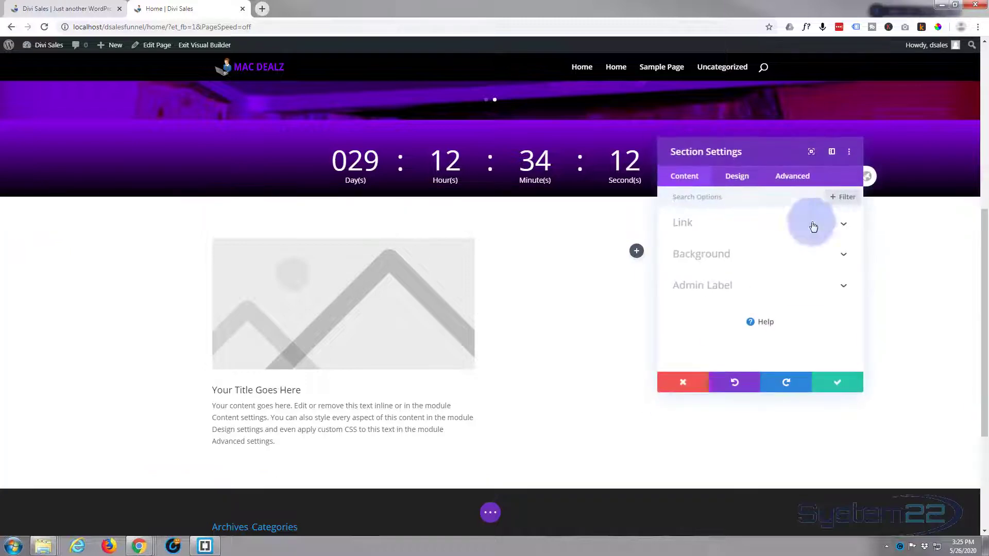
click(776, 268)
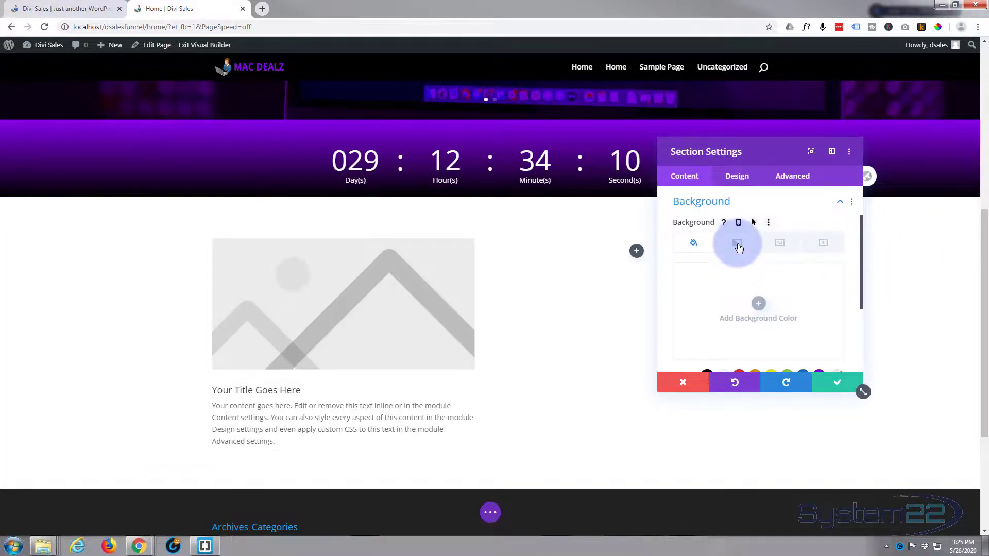
click(737, 244)
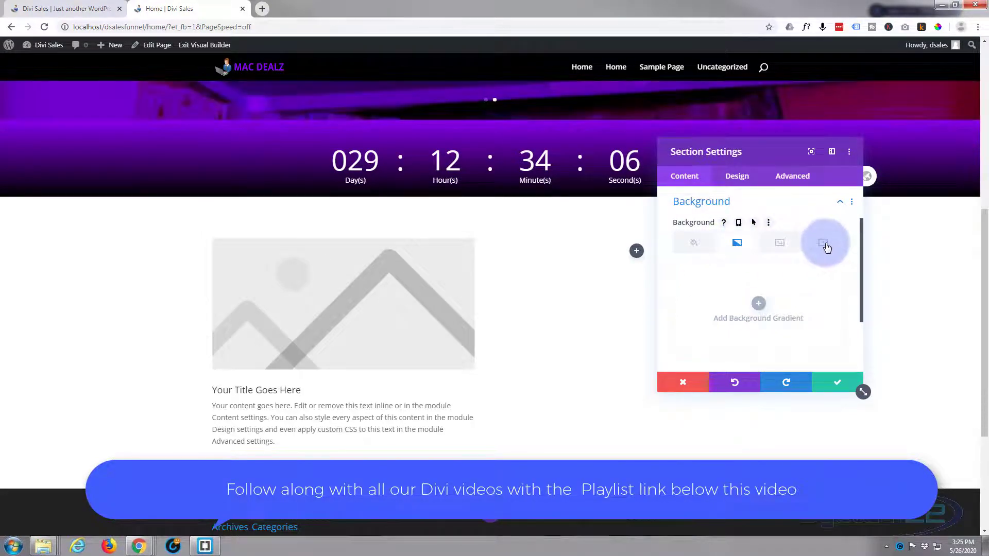
click(757, 304)
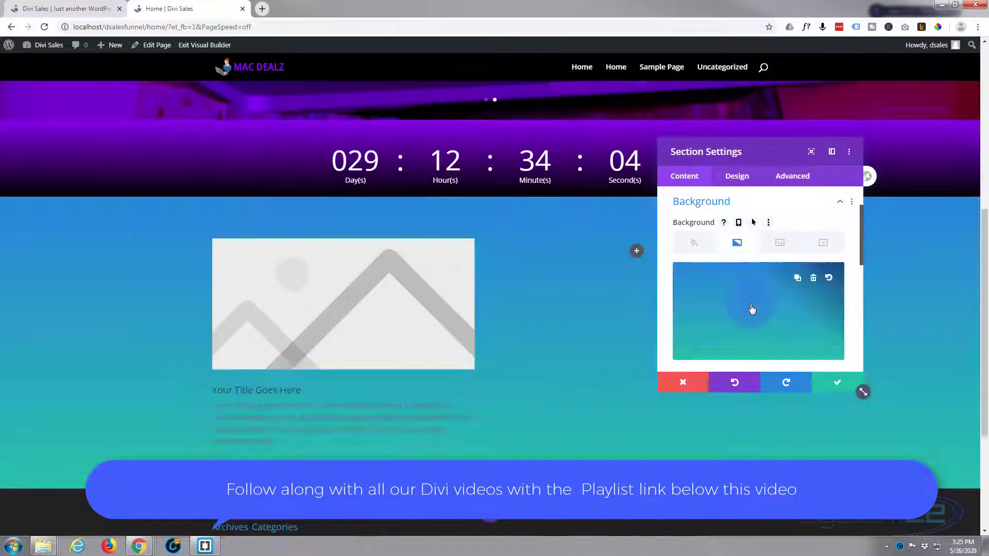
scroll(751, 307, down, 1)
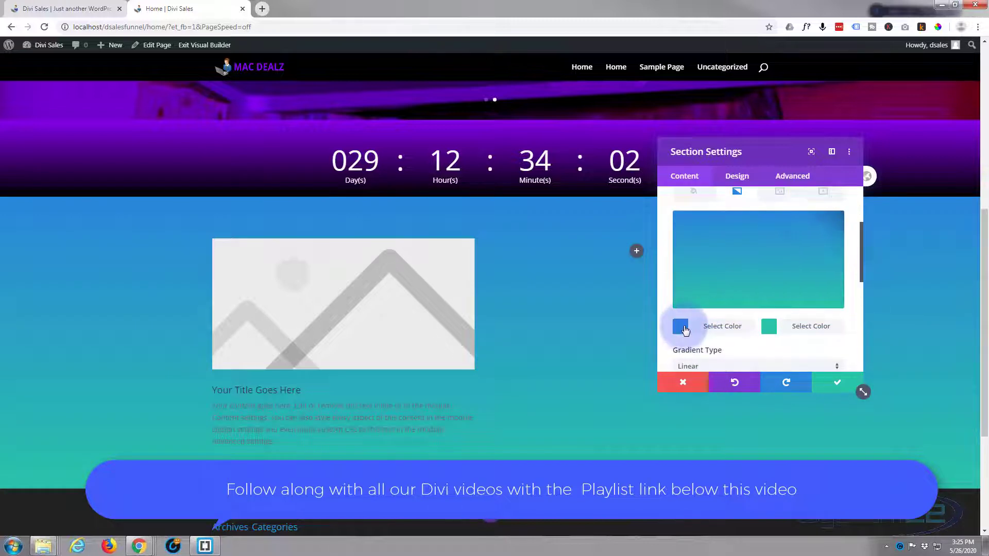
click(797, 331)
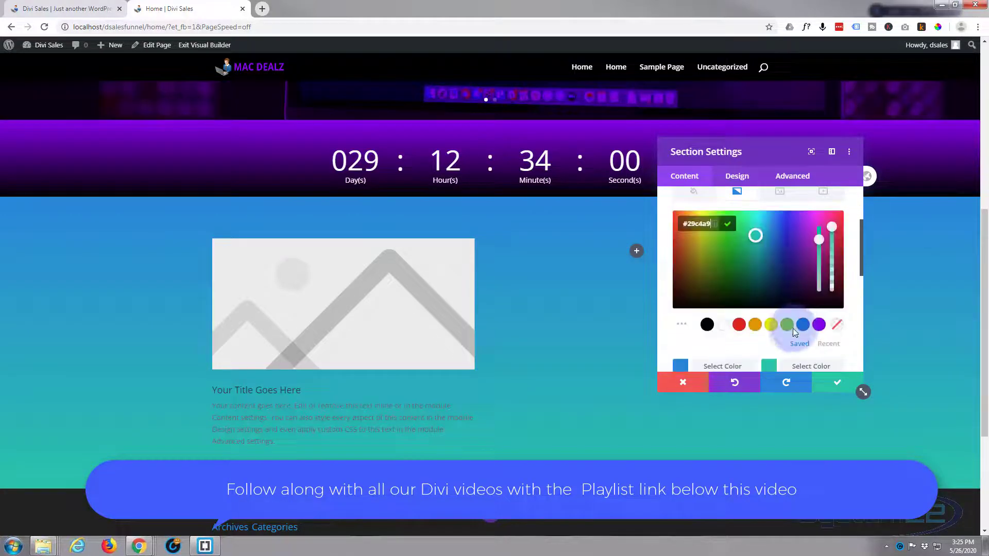
click(707, 325)
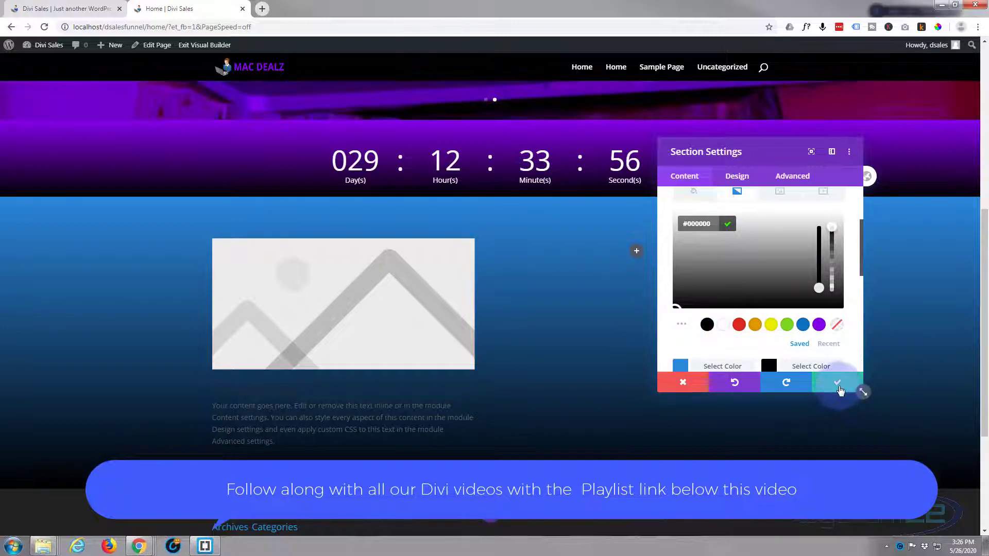
click(838, 389)
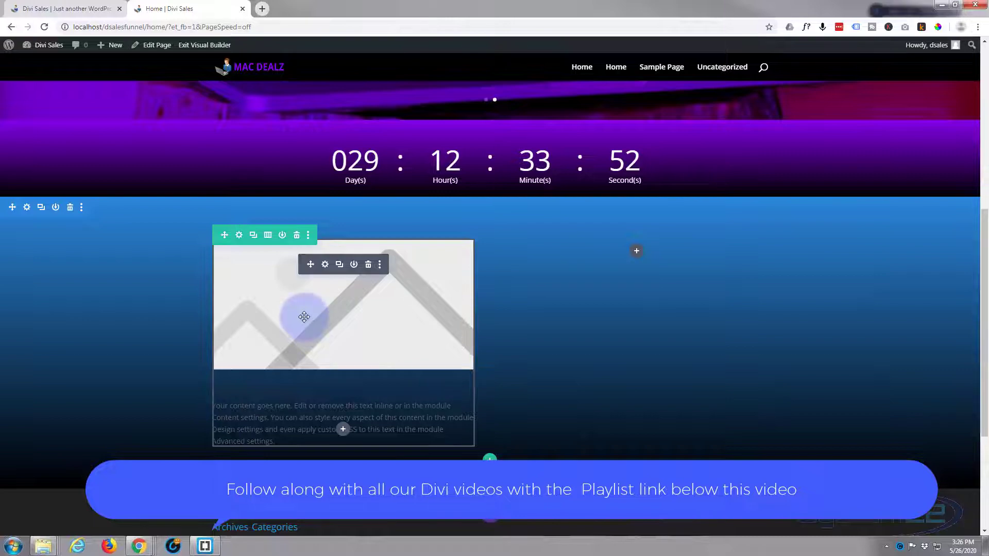
- Change the title of the blurb in the first column to "Laptop Specs"
click(325, 264)
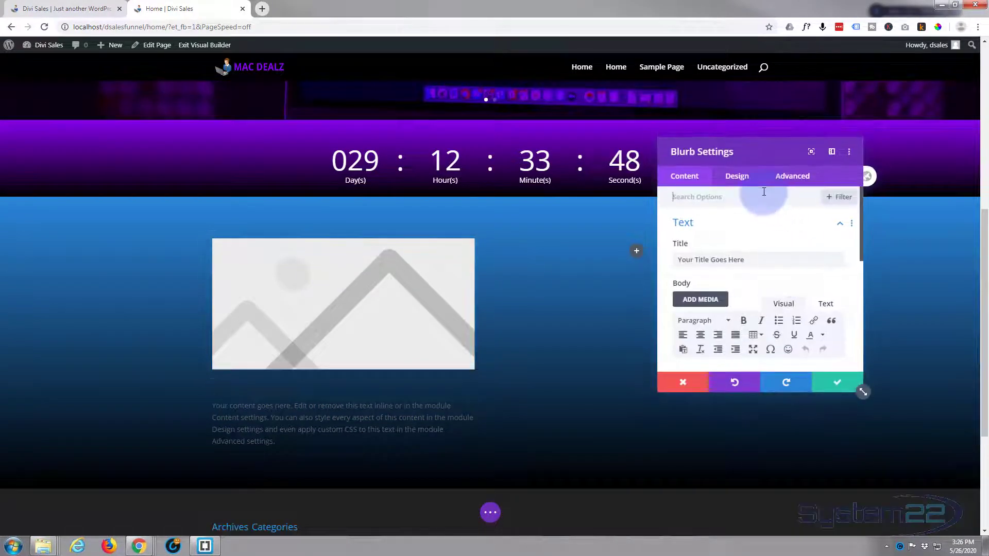
drag(747, 157, 518, 186)
click(533, 311)
click(511, 289)
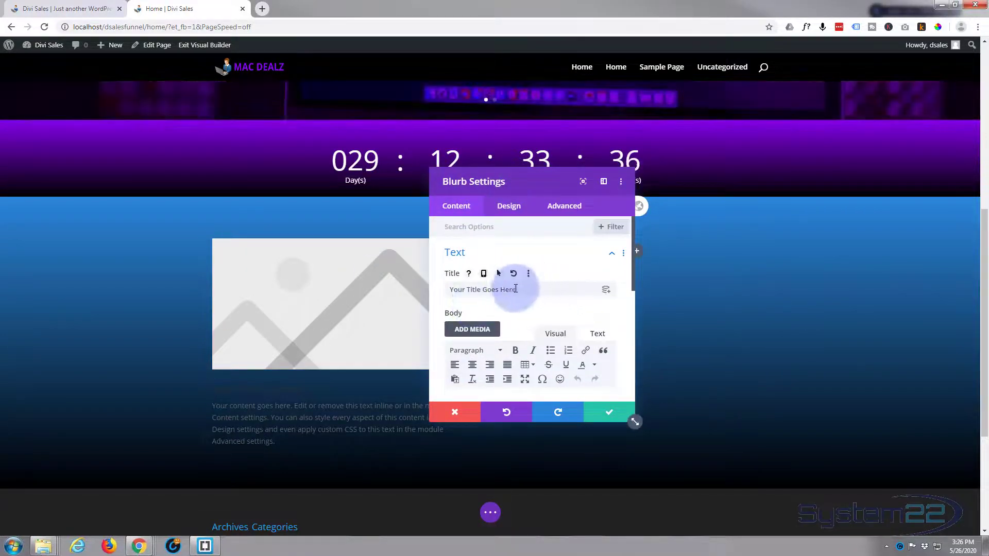
drag(516, 289, 375, 290)
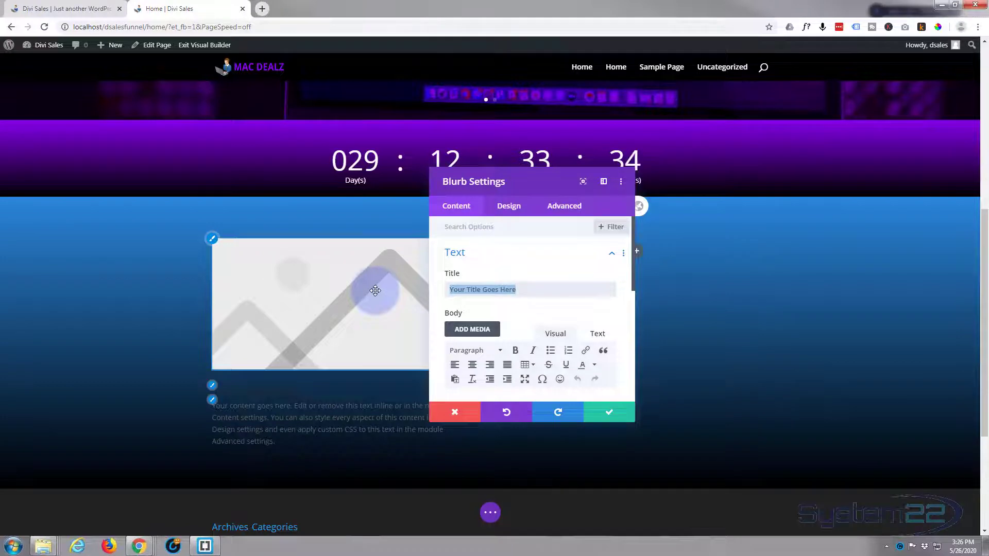
text(Laptop Specs)
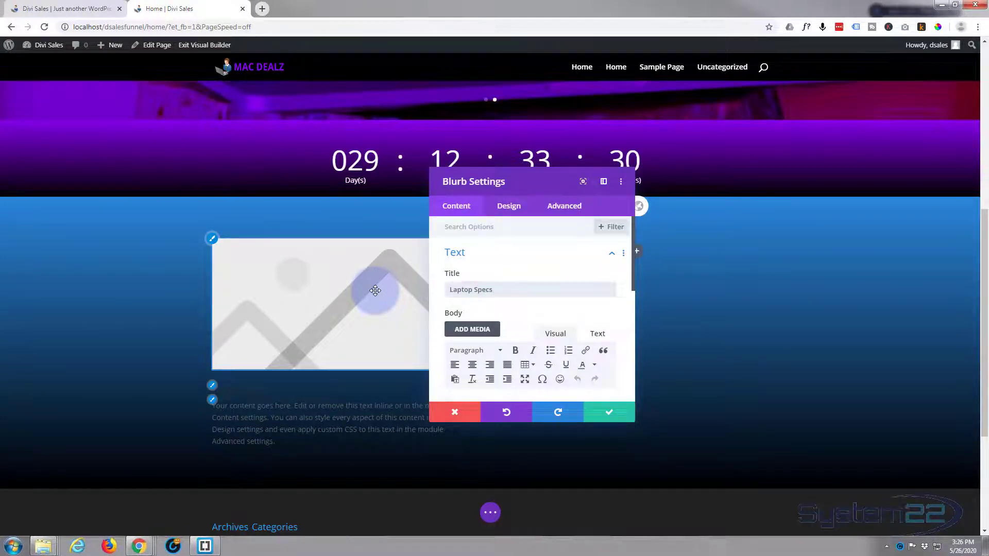
- Replace the blurb's body text with the demo page's Main Features list, from Color: Silver to Graphics: AMD Radeon Pro 5500M with 4GB of GDDR6 Memory
scroll(490, 380, down, 2)
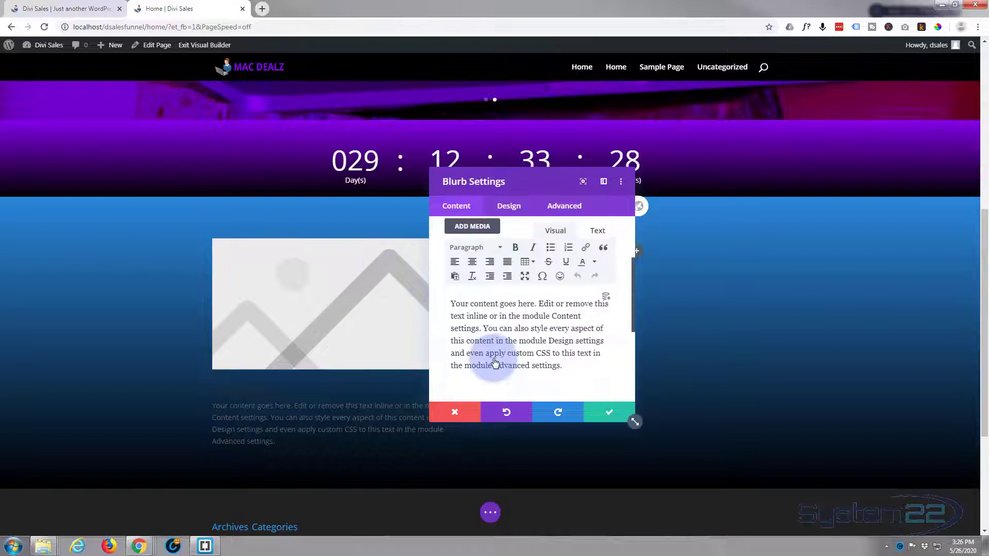
click(450, 265)
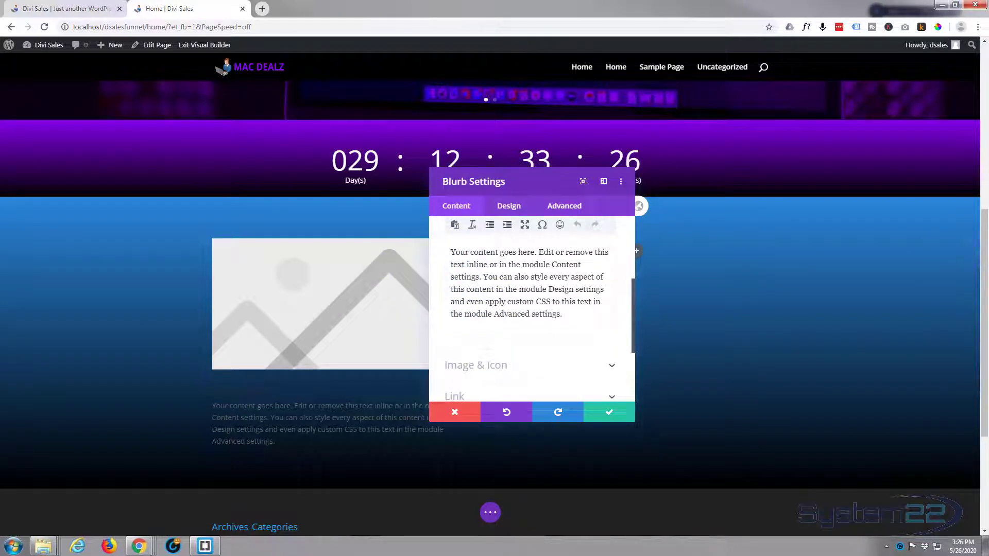
click(47, 8)
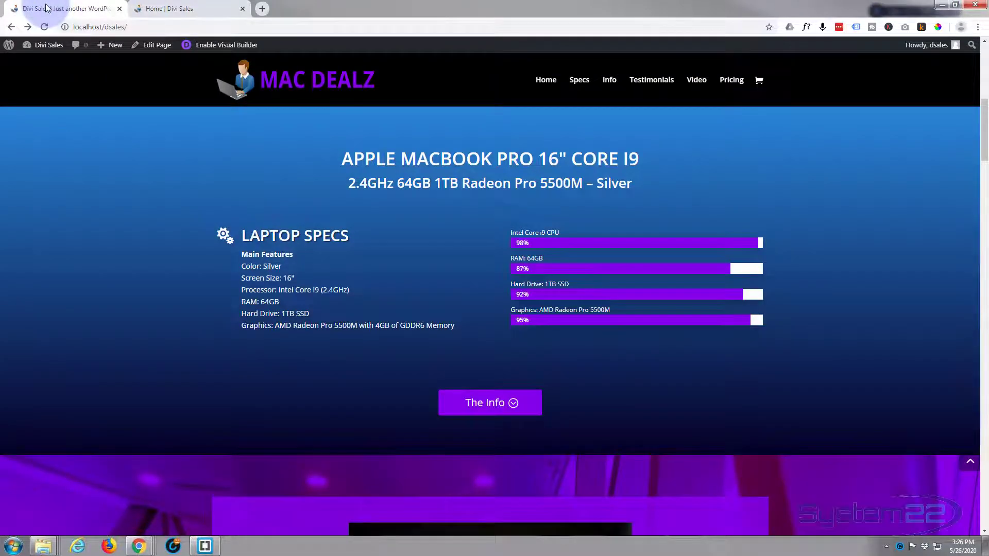
click(163, 16)
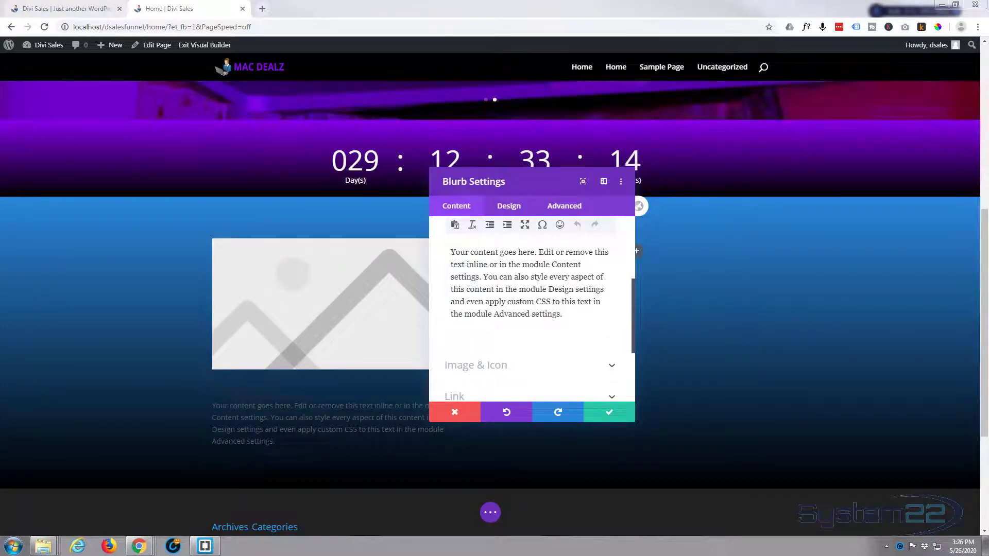
drag(564, 316, 434, 245)
text(Main Features Color: Silver Screen Size: 16" Processor: Intel Core i9 (2.4GHz) RAM: 64GB Hard Drive: 1TB SSD Graphics: AMD Radeon Pro 5500M with 4GB of GDDR6 Memory)
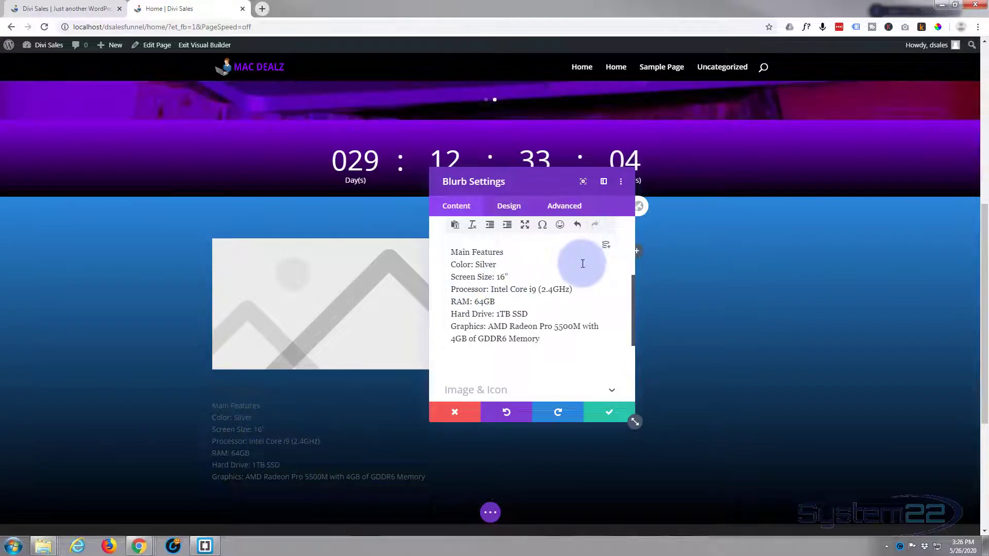
- Switch the blurb from an image to an icon and choose the solid double-gears icon
scroll(584, 264, down, 1)
scroll(584, 265, down, 1)
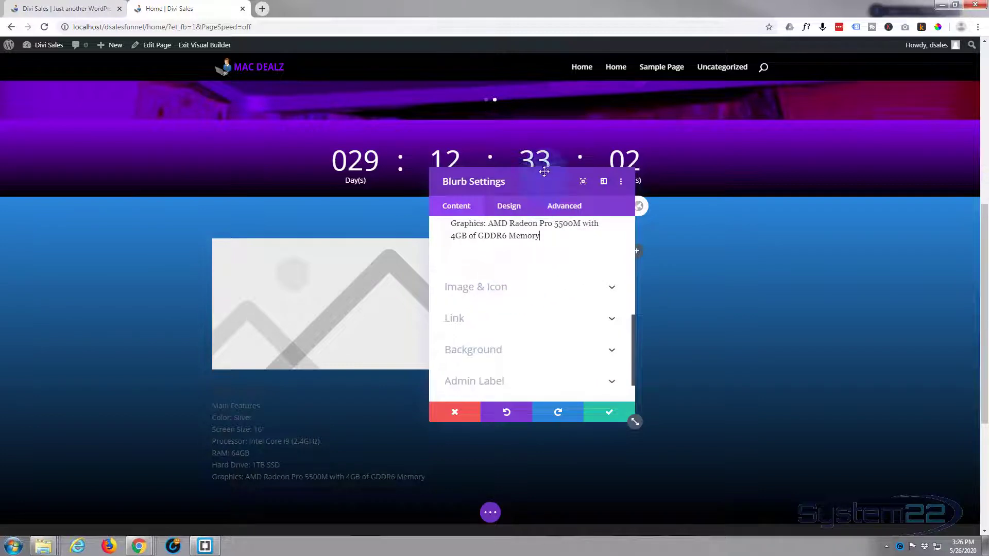
drag(551, 185, 665, 188)
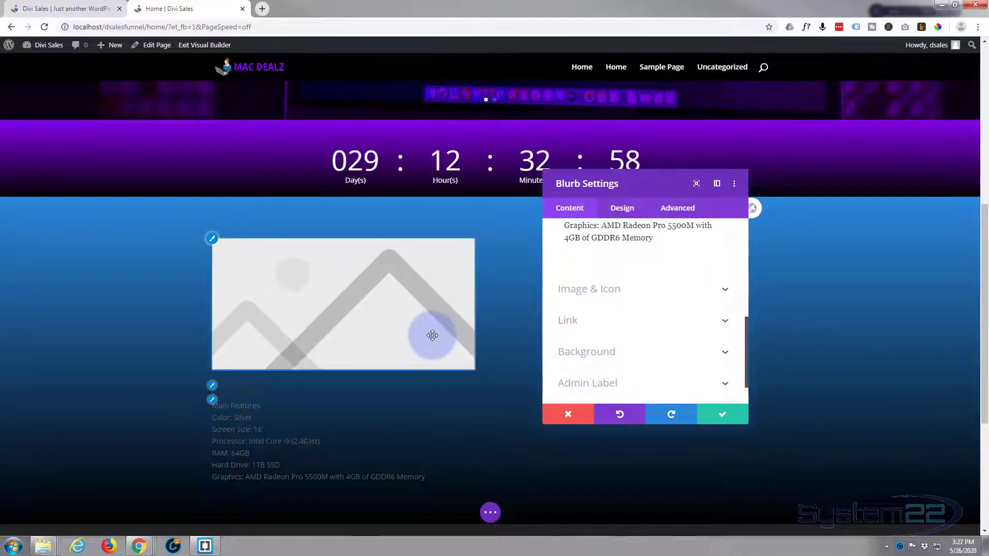
click(608, 293)
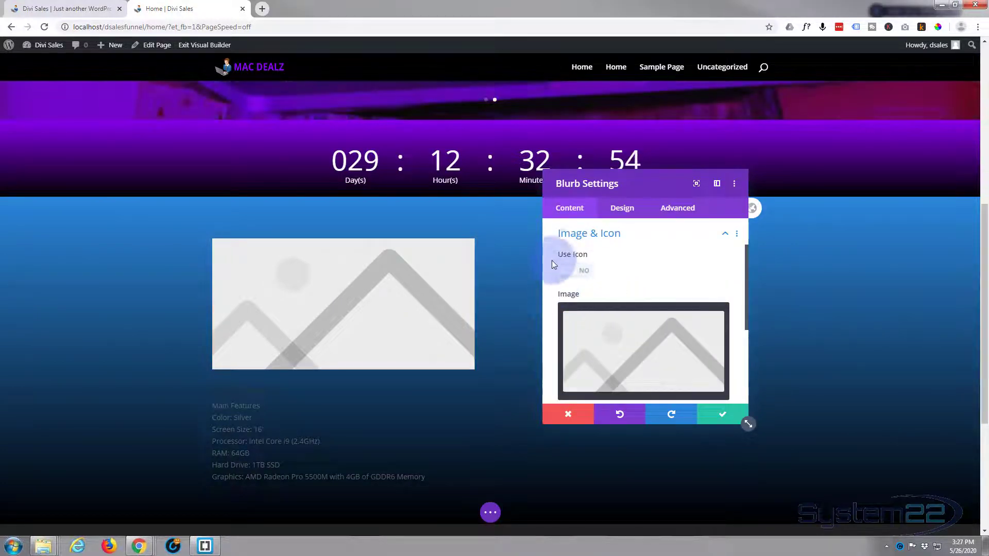
click(574, 271)
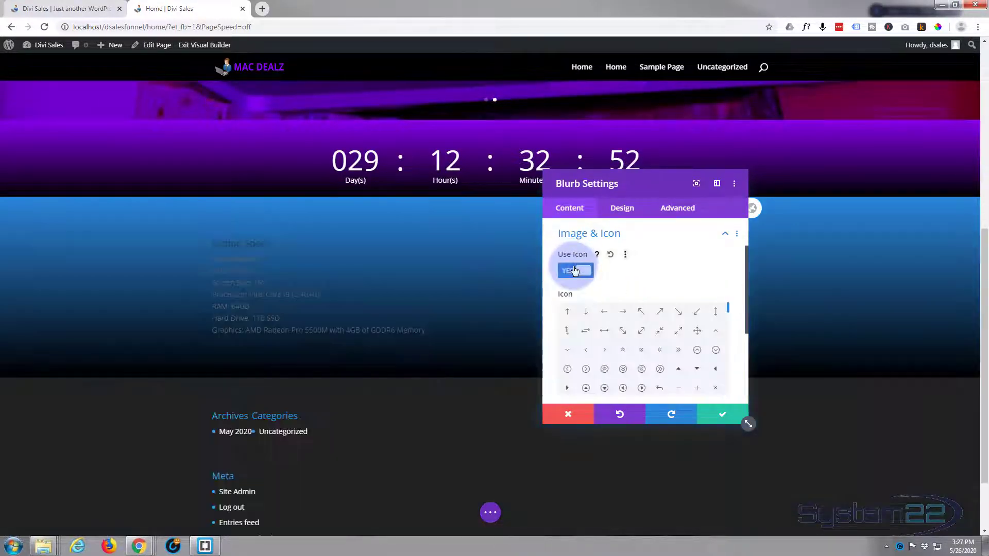
scroll(644, 354, down, 1)
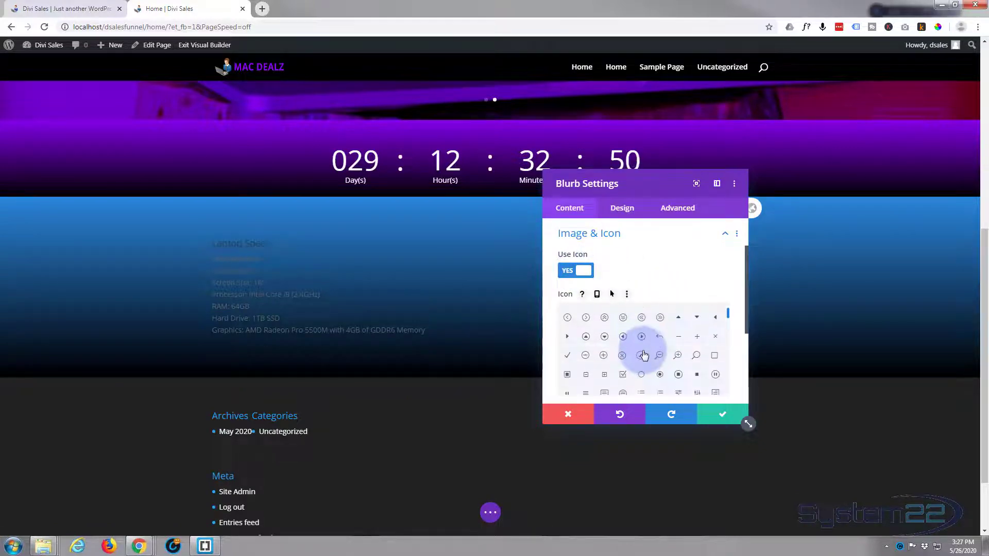
scroll(644, 354, down, 3)
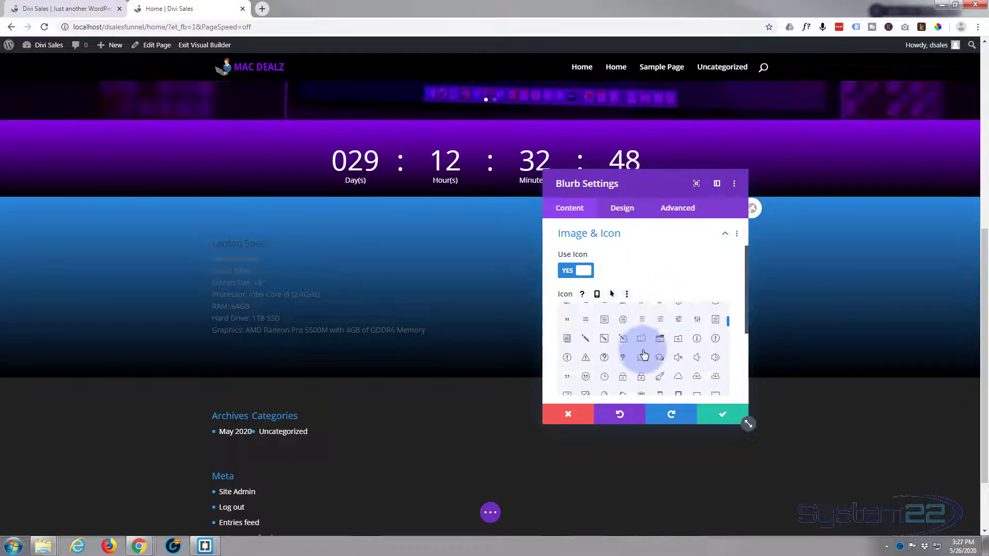
scroll(644, 355, down, 1)
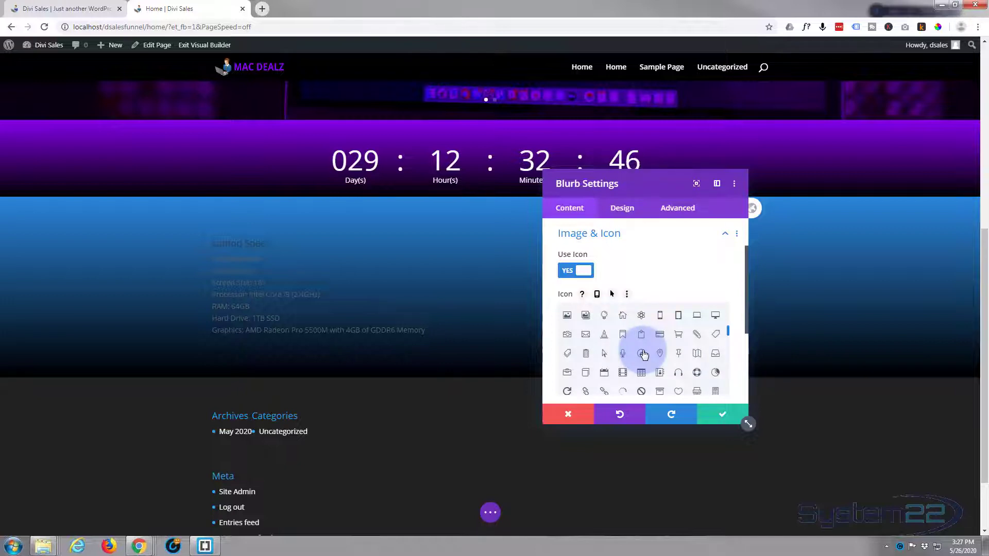
scroll(644, 354, down, 1)
scroll(644, 354, down, 1)
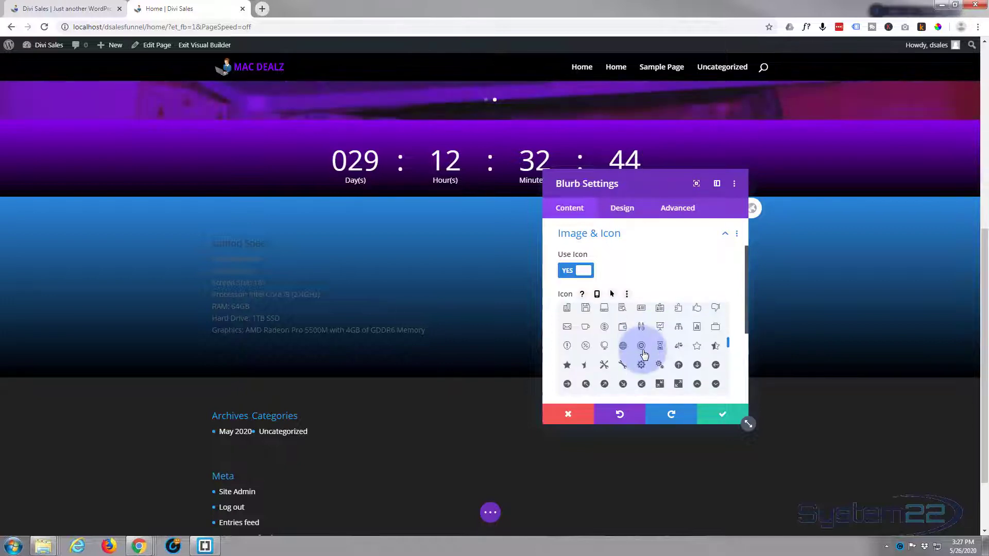
click(659, 366)
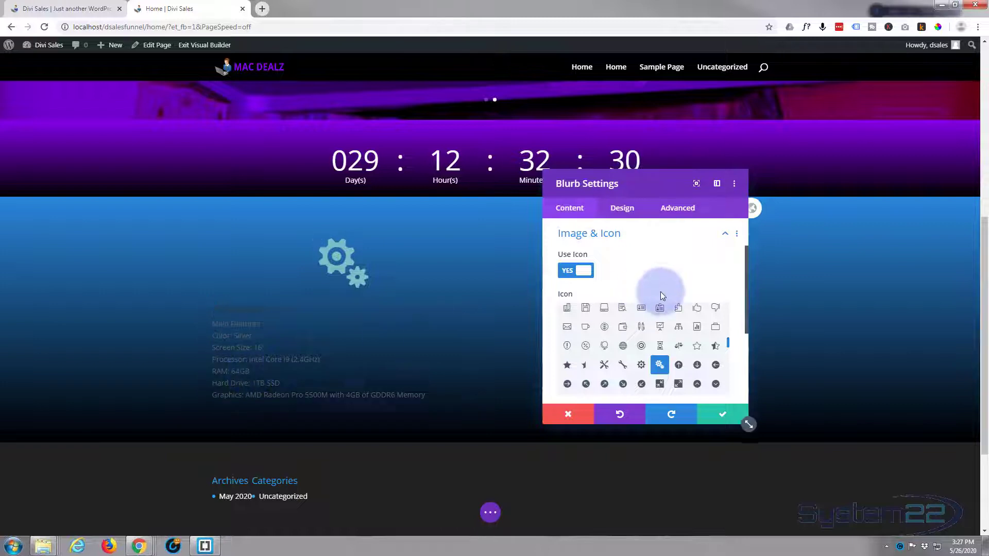
- Set the blurb's image/icon placement to Left in its design settings
scroll(661, 292, down, 1)
scroll(661, 291, down, 2)
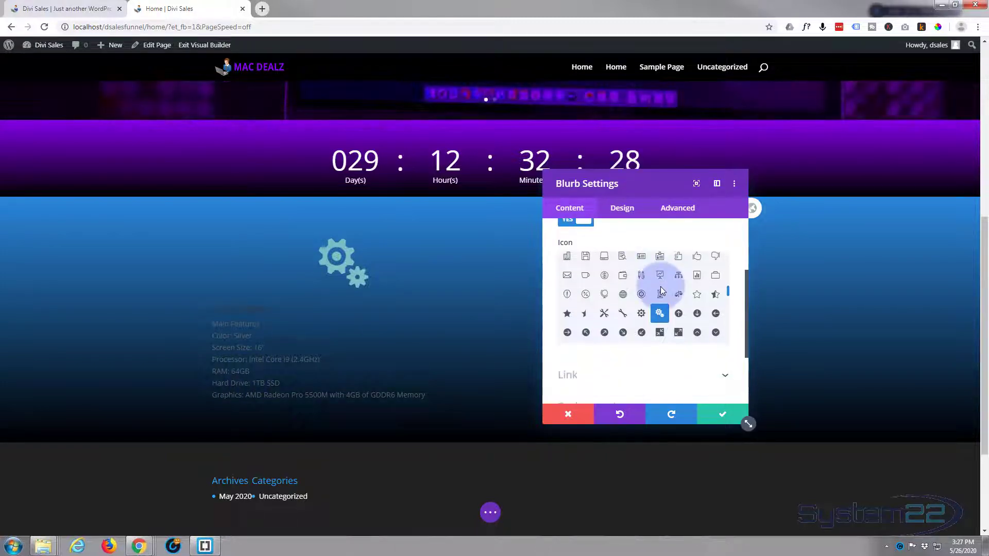
scroll(661, 292, down, 3)
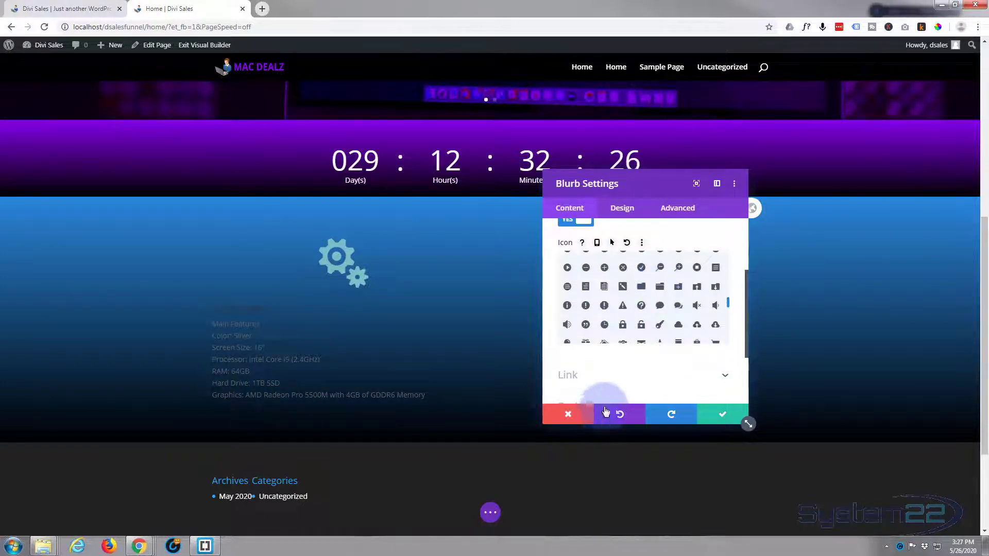
scroll(613, 367, down, 2)
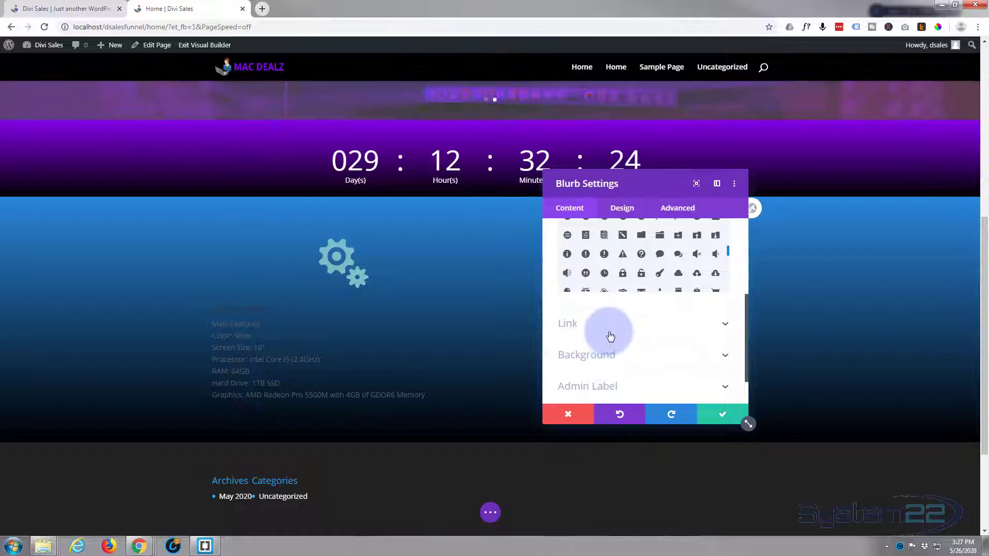
click(617, 347)
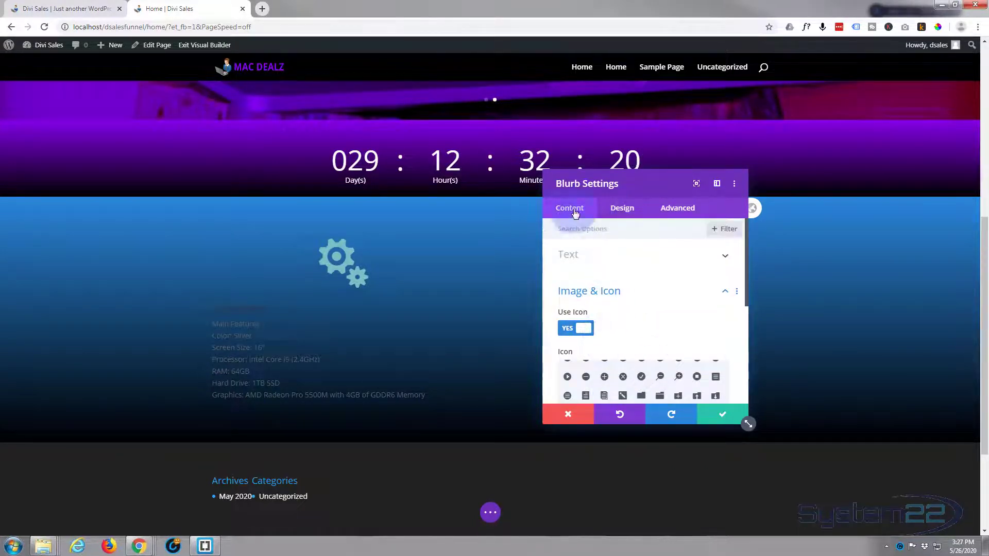
click(638, 208)
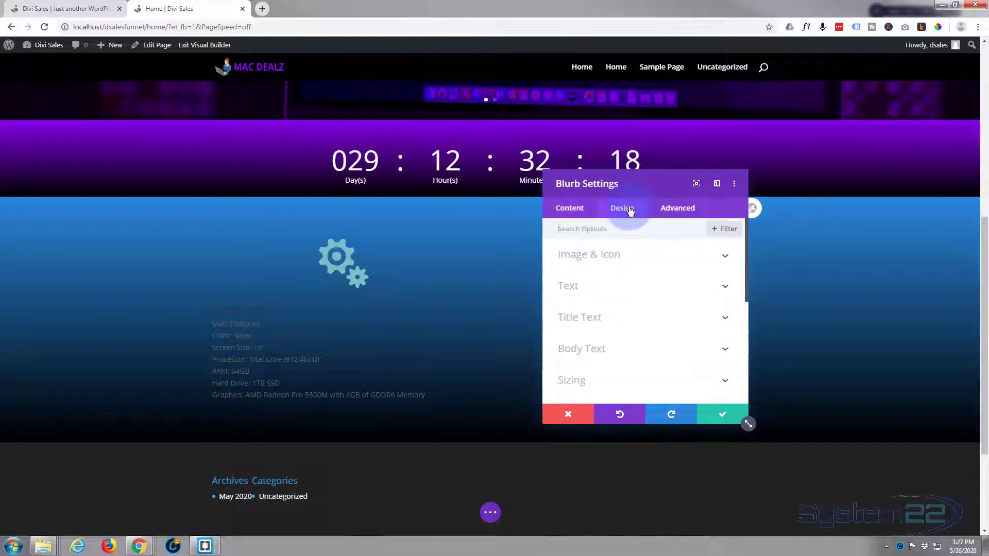
click(671, 256)
scroll(662, 269, down, 3)
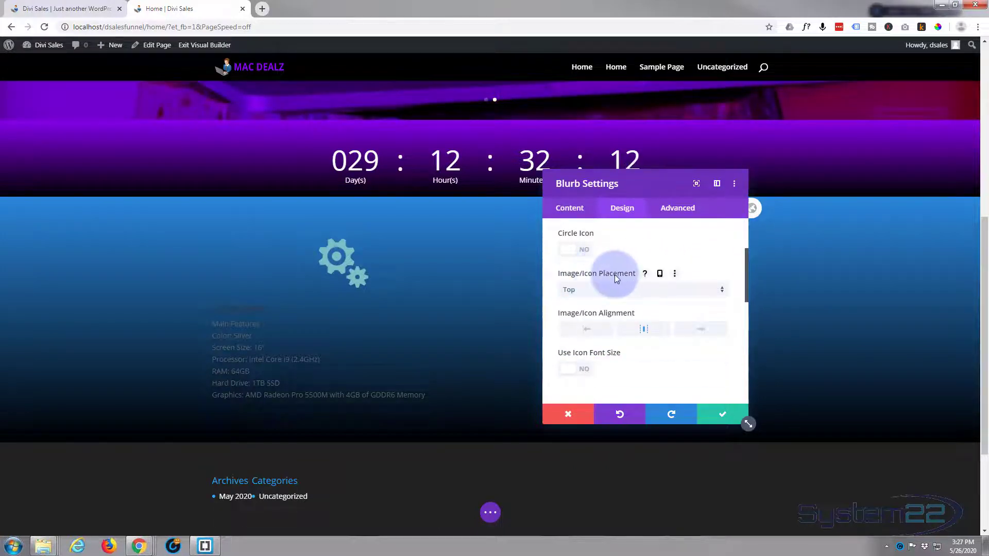
click(620, 288)
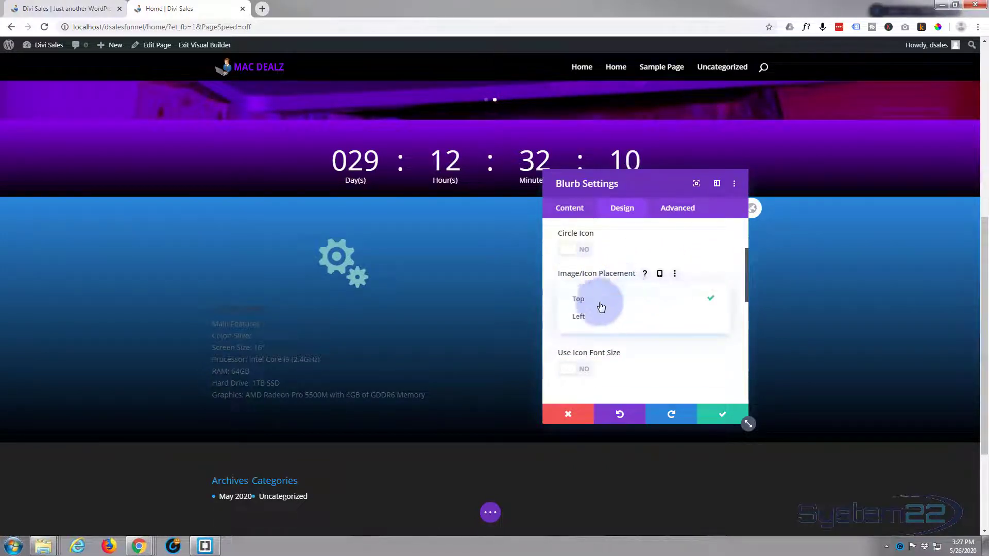
click(590, 315)
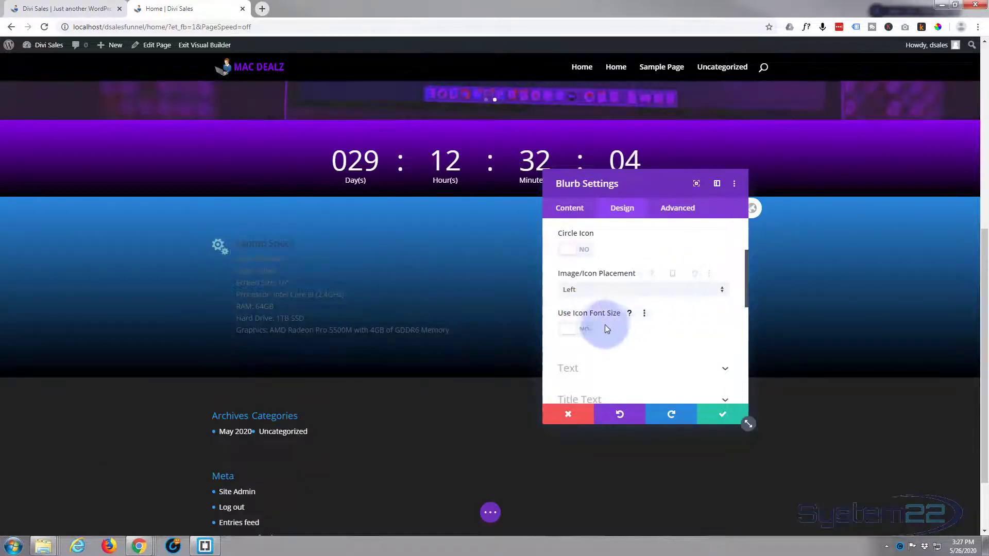
- Enable a custom icon font size for the blurb and set it to 63px
click(584, 333)
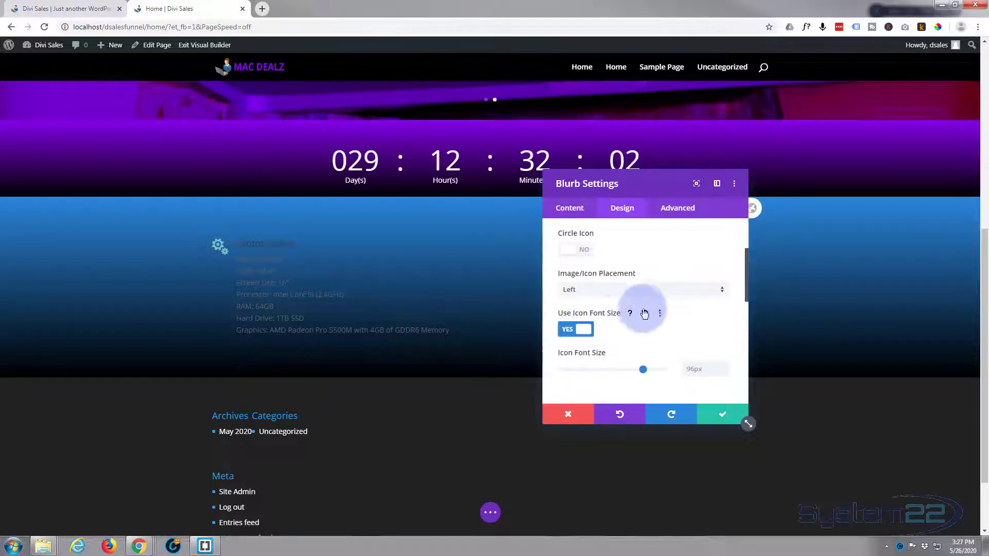
scroll(650, 304, down, 1)
drag(640, 330, 616, 323)
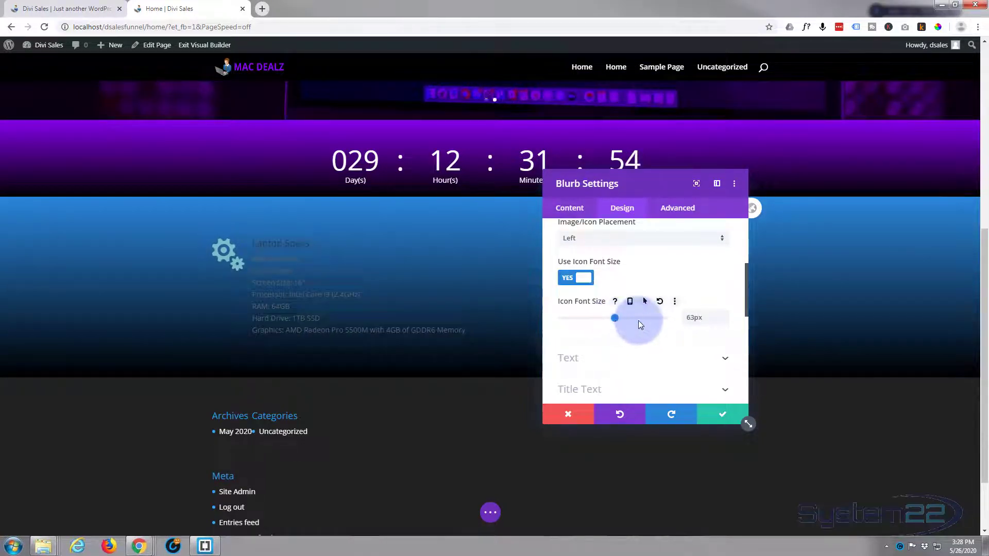
- Style the blurb's title text as Semi Bold, uppercase and white with a text size of 28px
scroll(639, 321, down, 1)
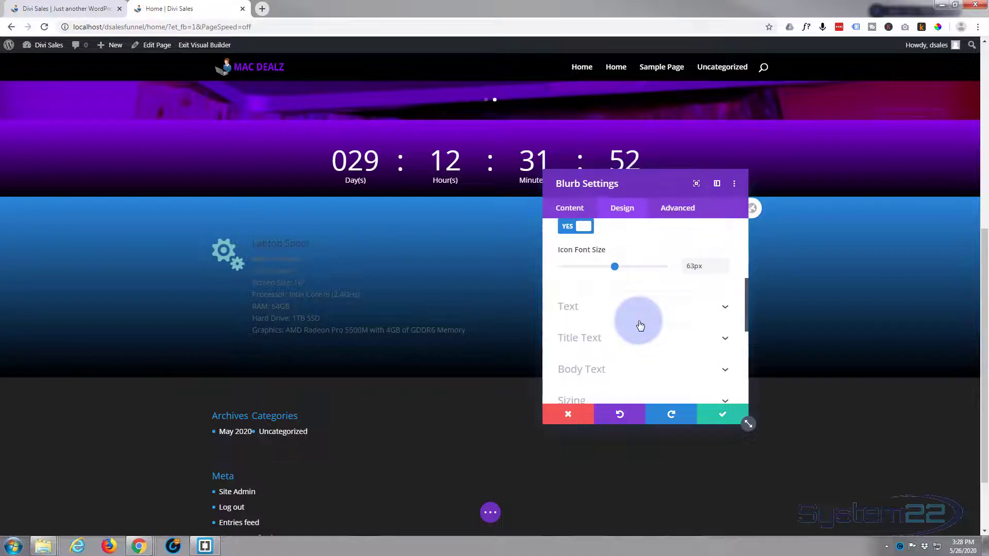
click(637, 334)
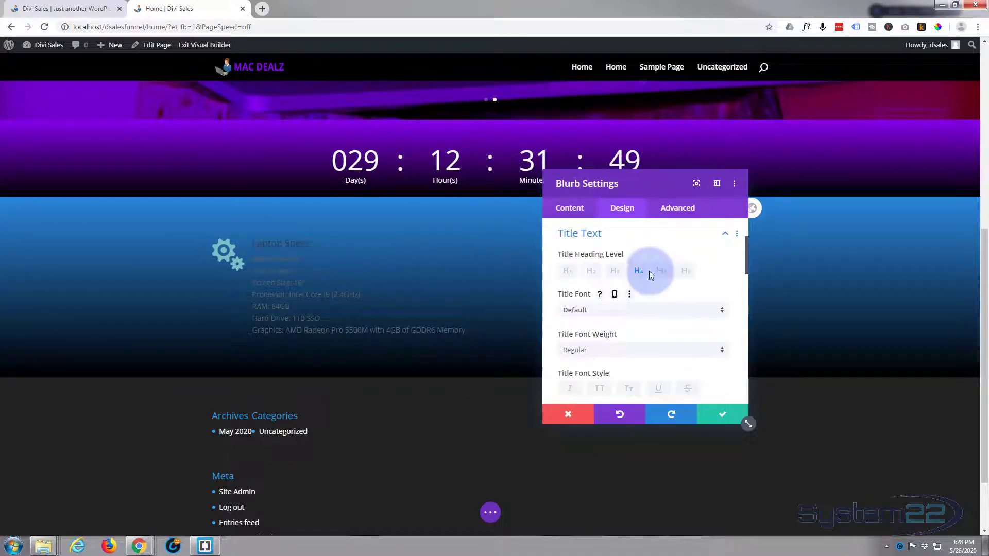
click(616, 349)
click(601, 394)
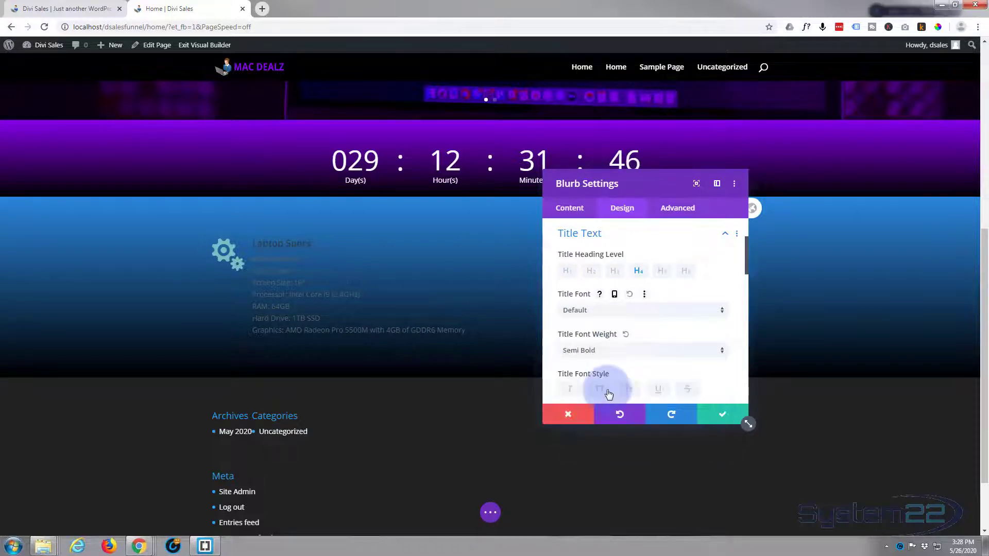
scroll(618, 358, down, 1)
scroll(618, 358, down, 3)
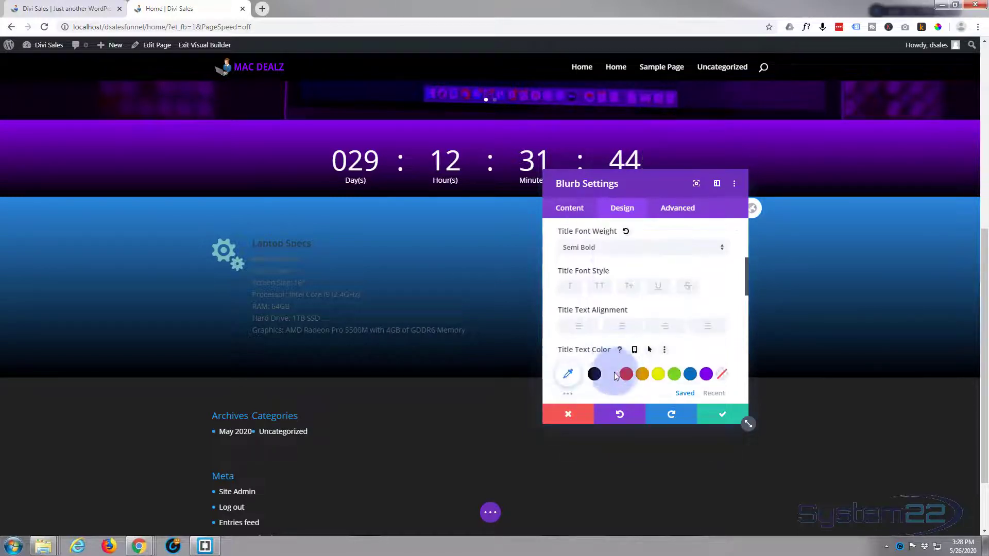
click(603, 287)
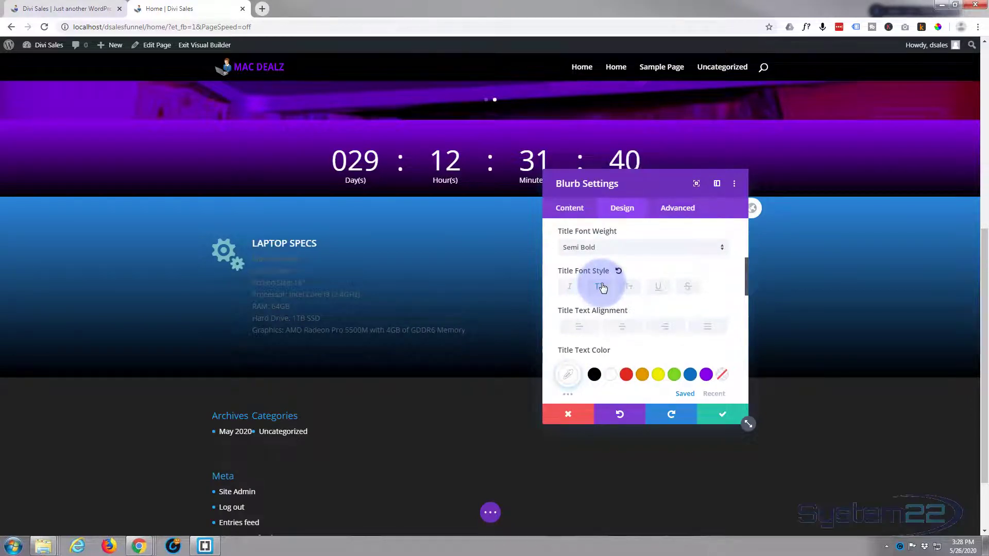
scroll(644, 309, down, 2)
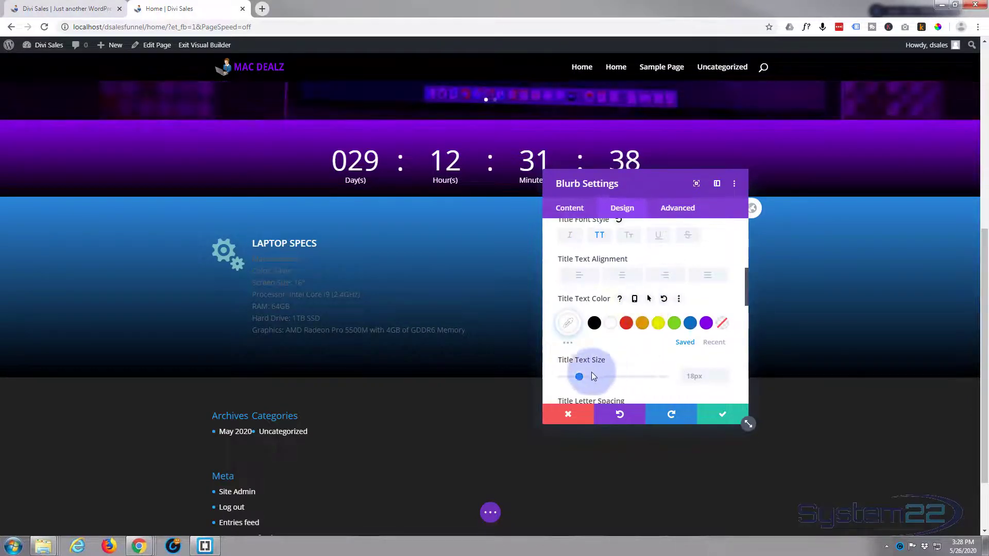
drag(581, 378, 590, 377)
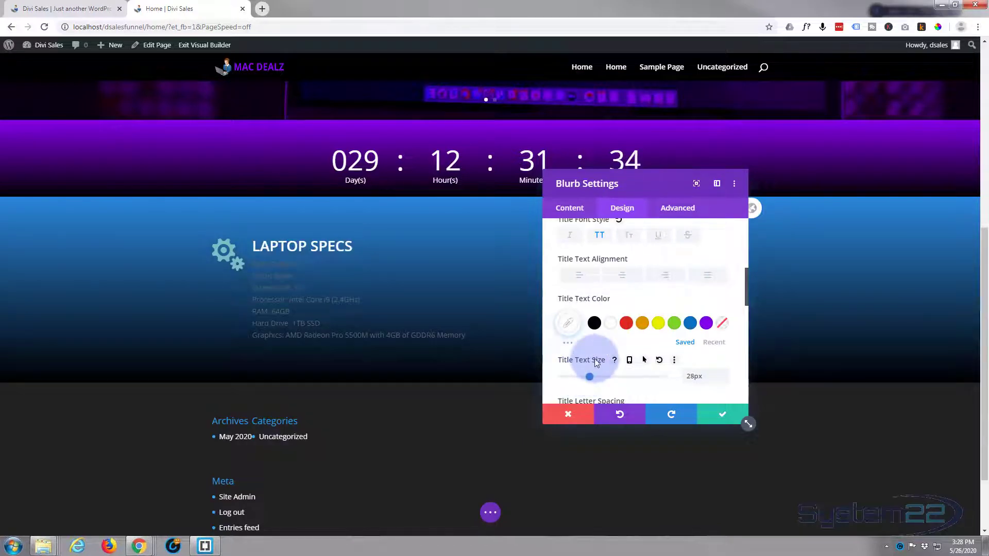
- Set the Laptop Specs blurb's body text colour to white
scroll(596, 361, down, 2)
scroll(595, 357, down, 2)
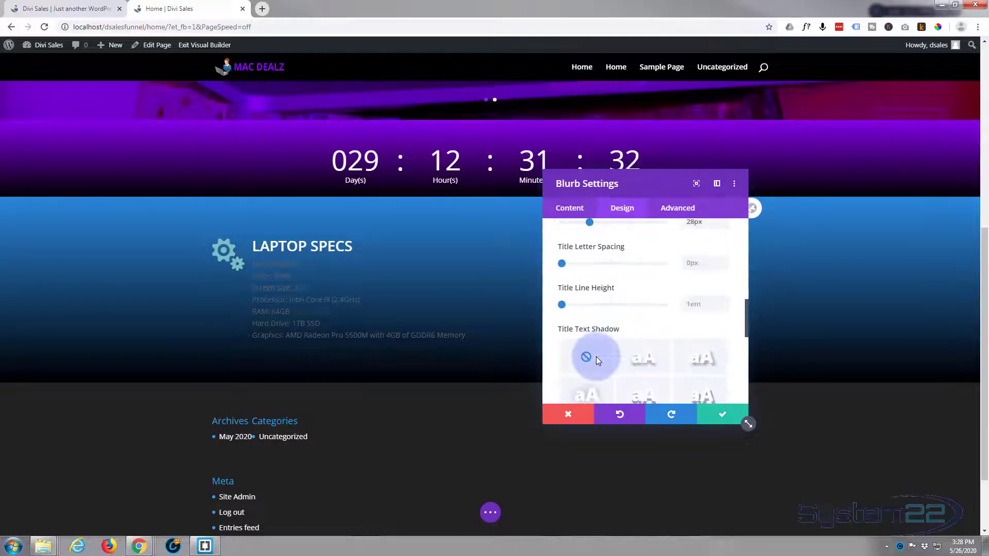
scroll(596, 357, down, 2)
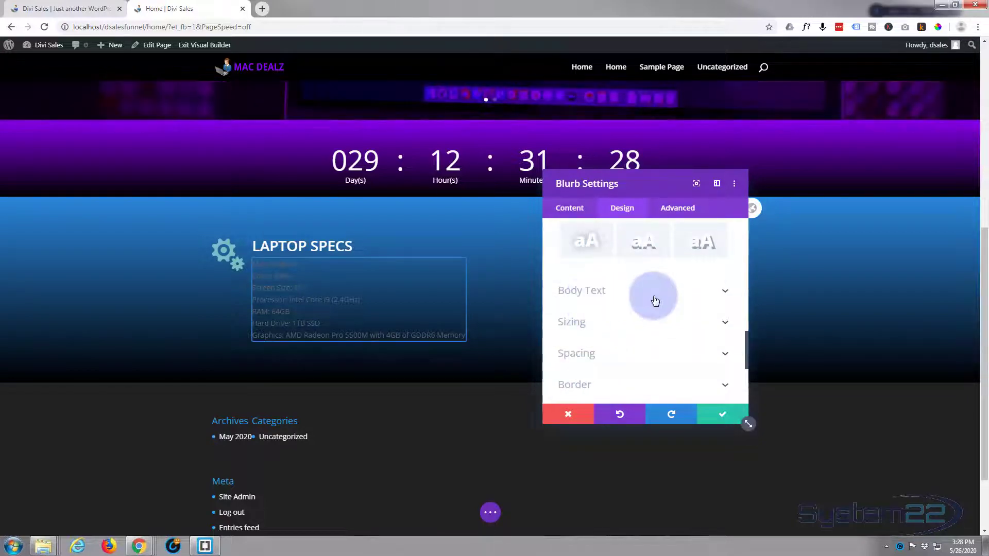
click(654, 301)
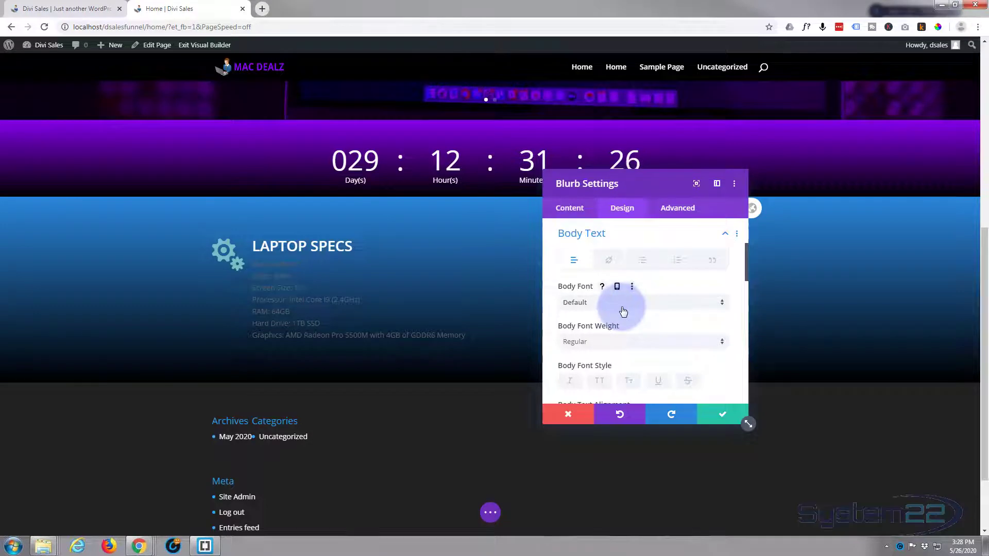
scroll(622, 309, down, 3)
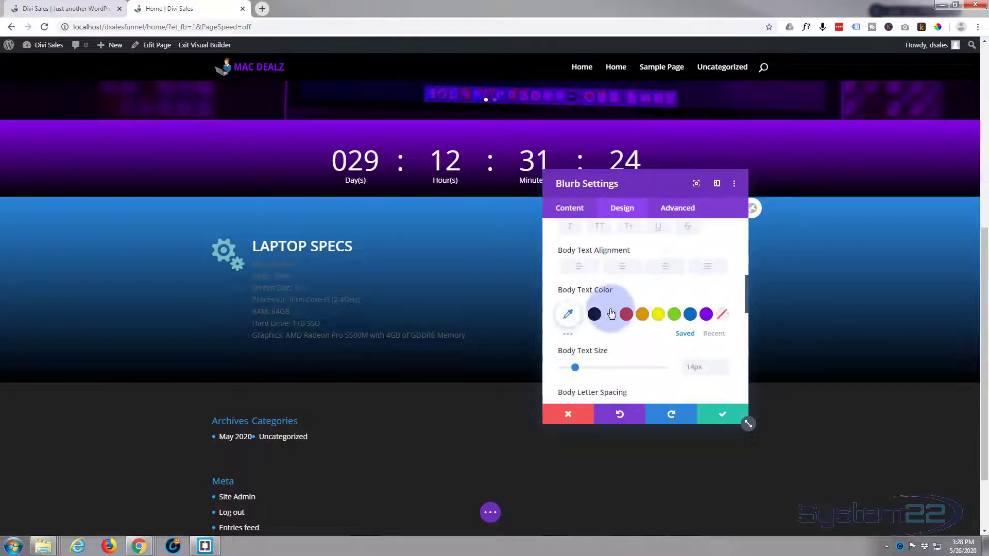
click(610, 314)
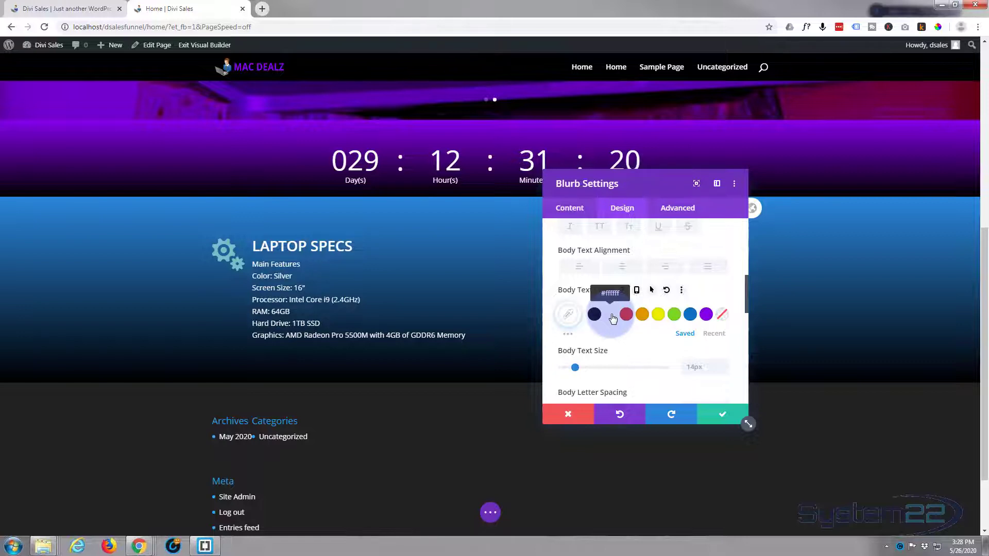
- Change the blurb's gears icon colour to white and save the blurb settings
scroll(641, 317, down, 5)
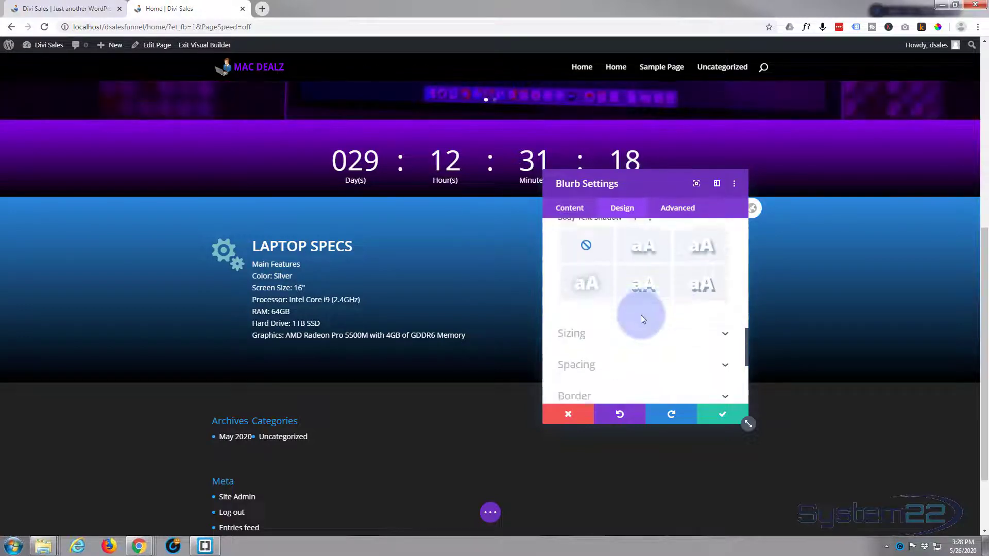
scroll(641, 317, down, 4)
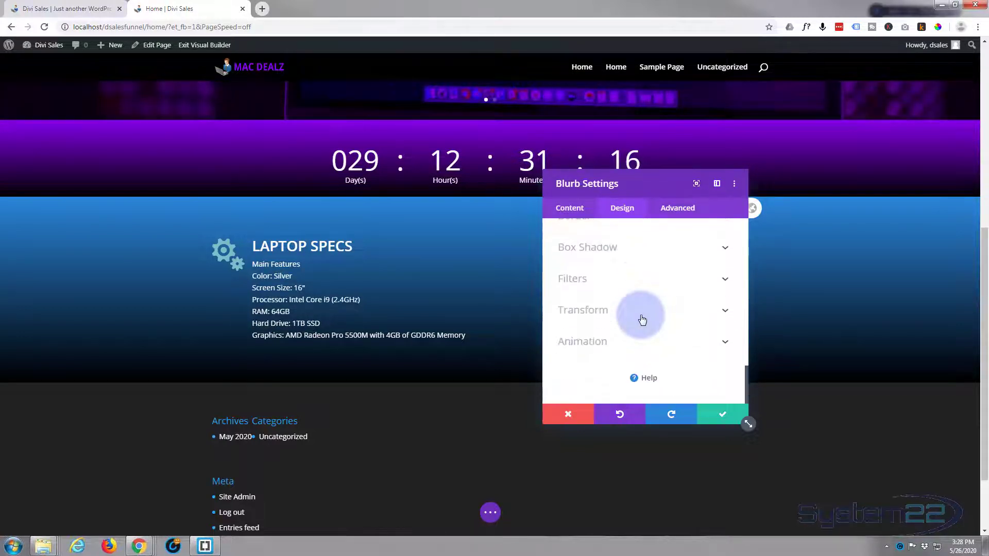
scroll(641, 317, up, 9)
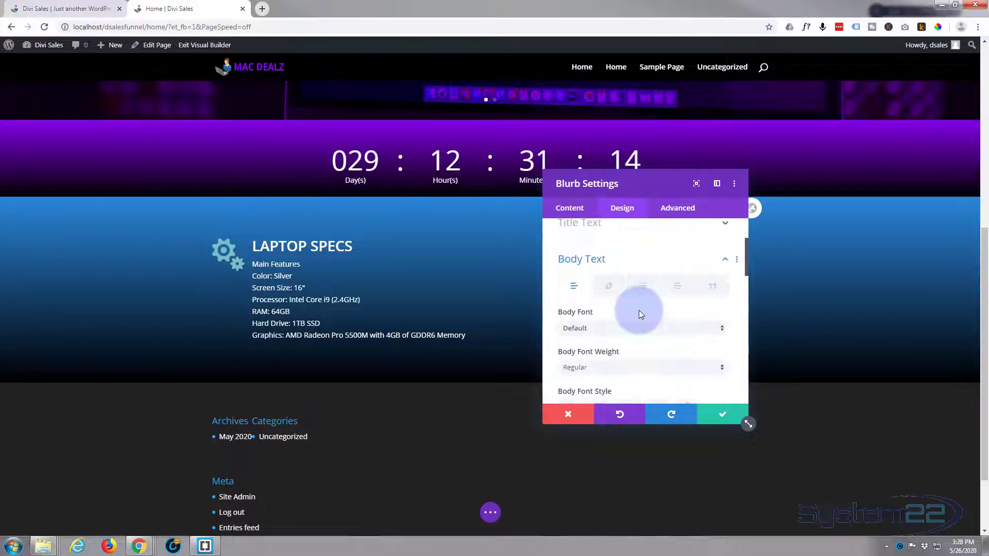
scroll(640, 313, up, 2)
click(643, 257)
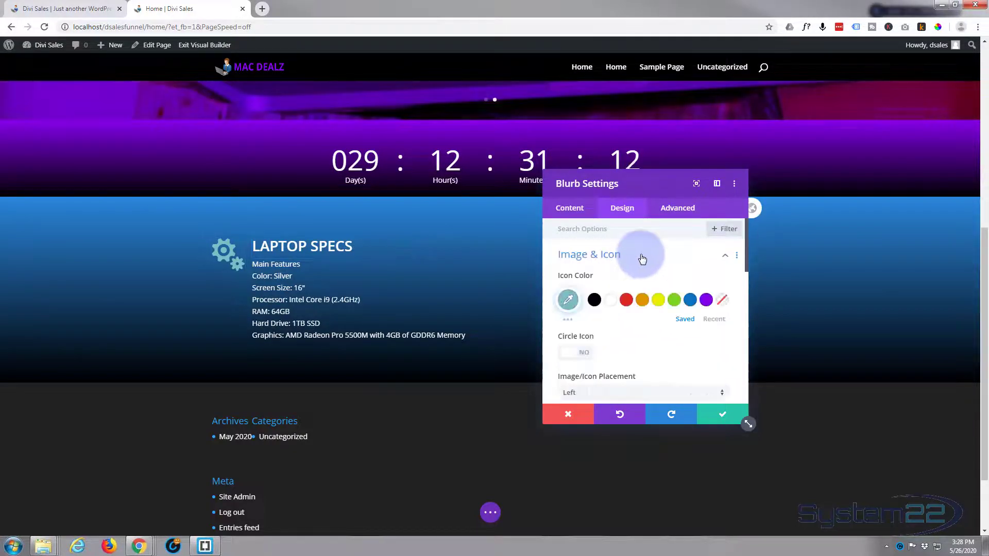
click(611, 303)
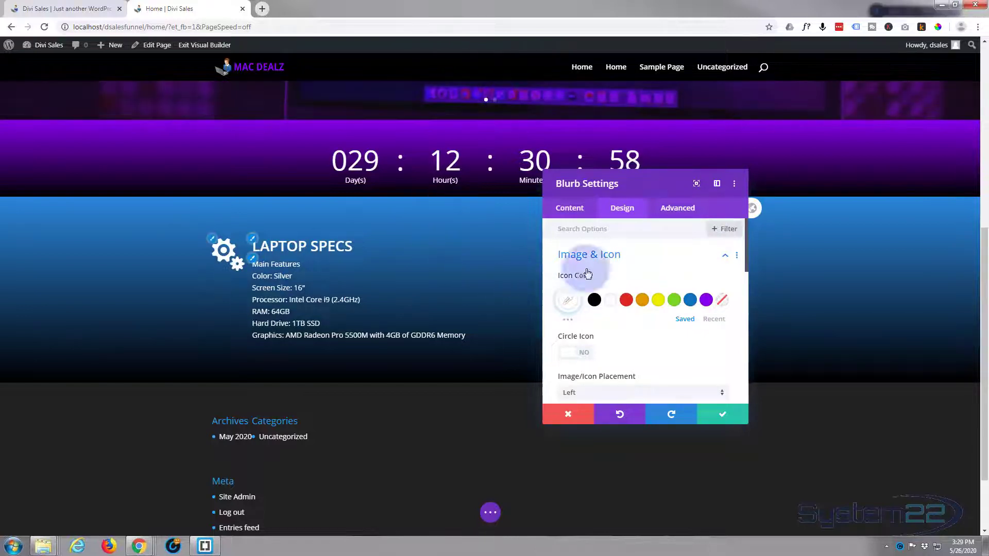
drag(664, 184, 114, 362)
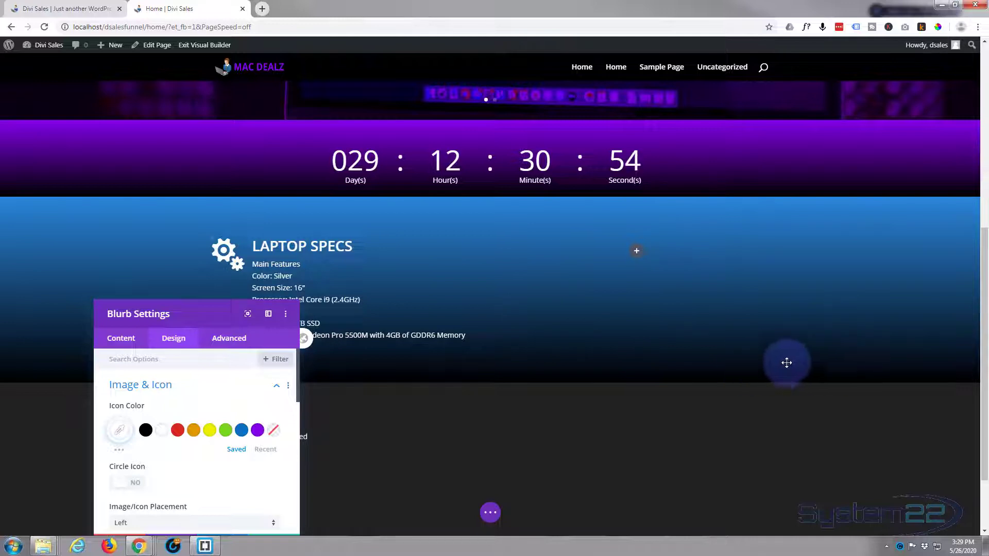
drag(196, 324, 820, 238)
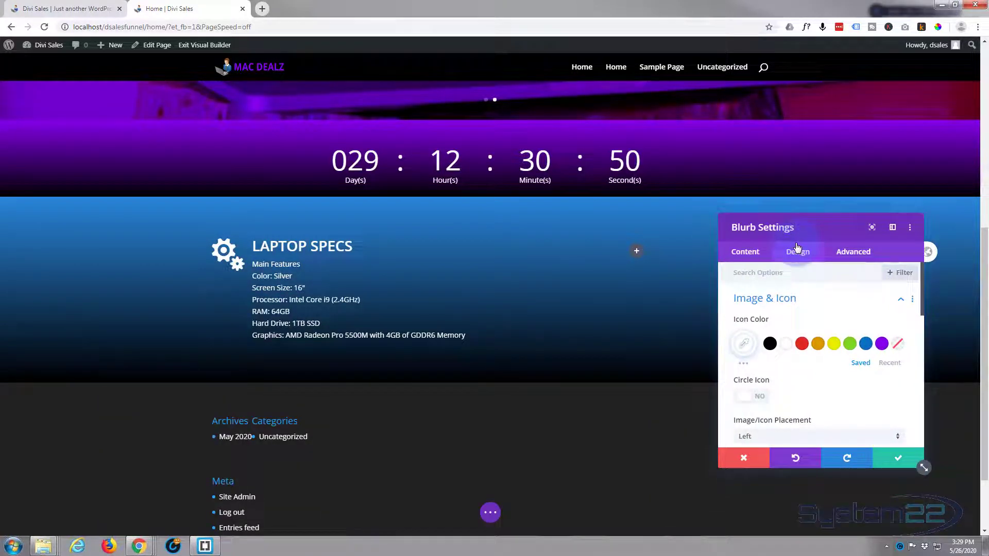
click(897, 459)
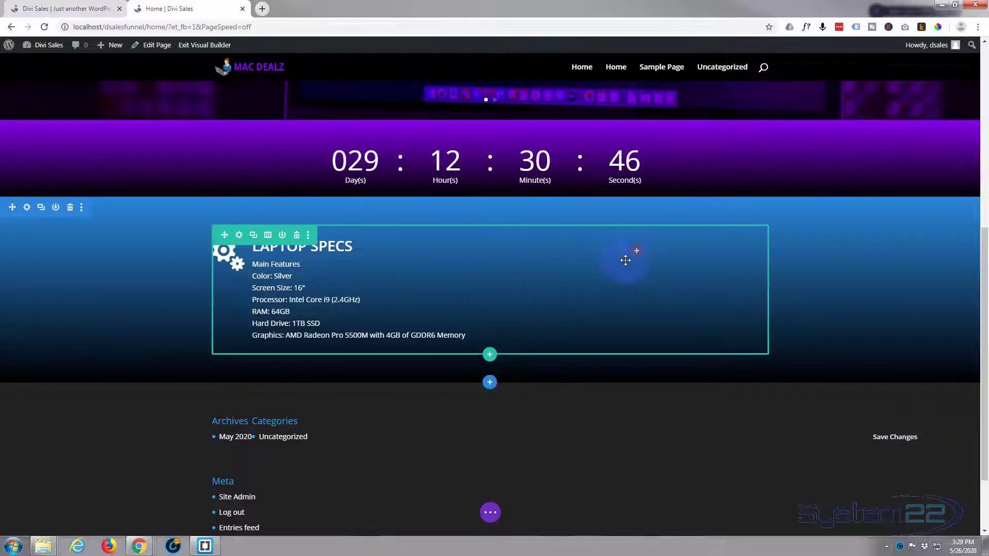
- Insert a Bar Counters module in the empty column beside the Laptop Specs blurb
click(637, 252)
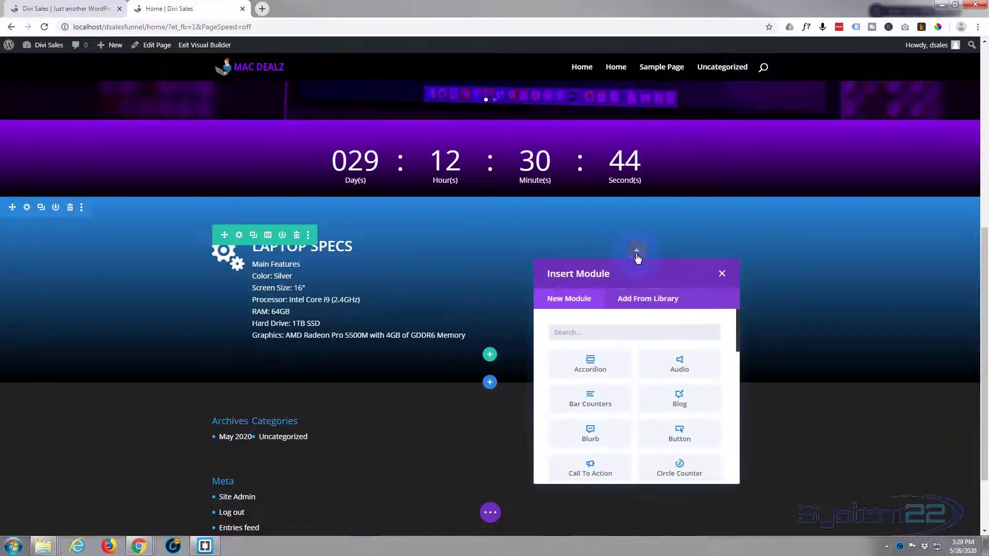
scroll(601, 349, down, 1)
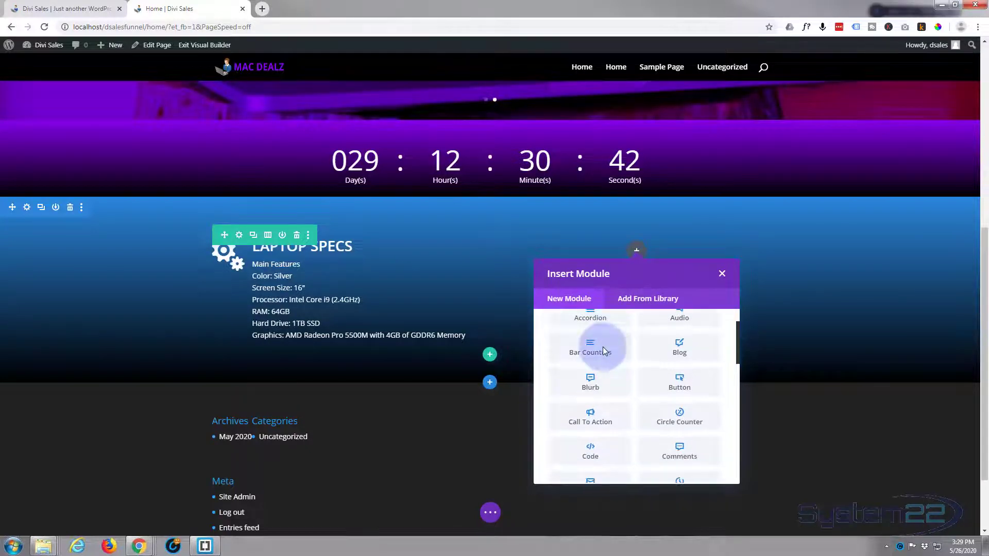
click(600, 350)
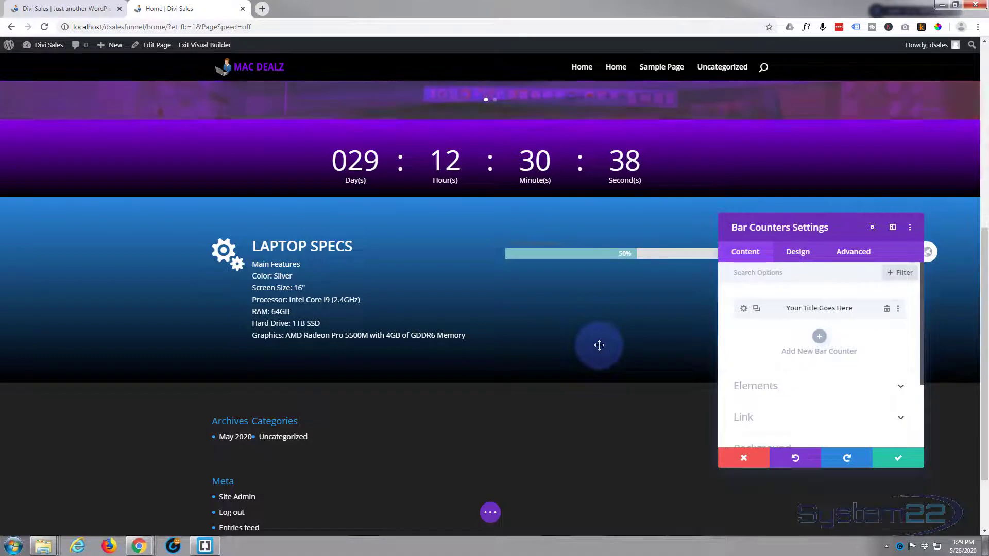
- Using the demo site's bars as reference, title the first bar counter "Intel Core i9 (2.4GHz)" and set its percent to 98
click(40, 6)
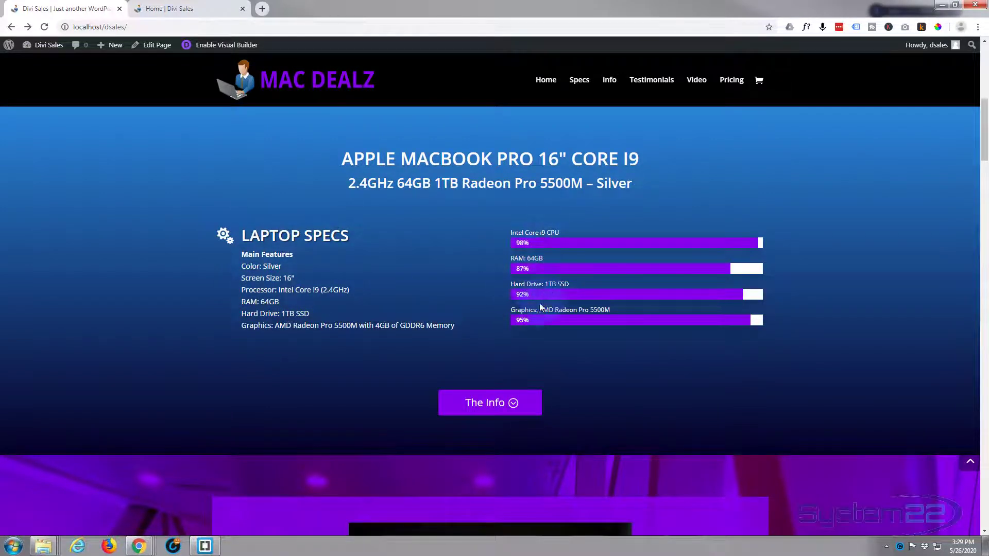
click(177, 11)
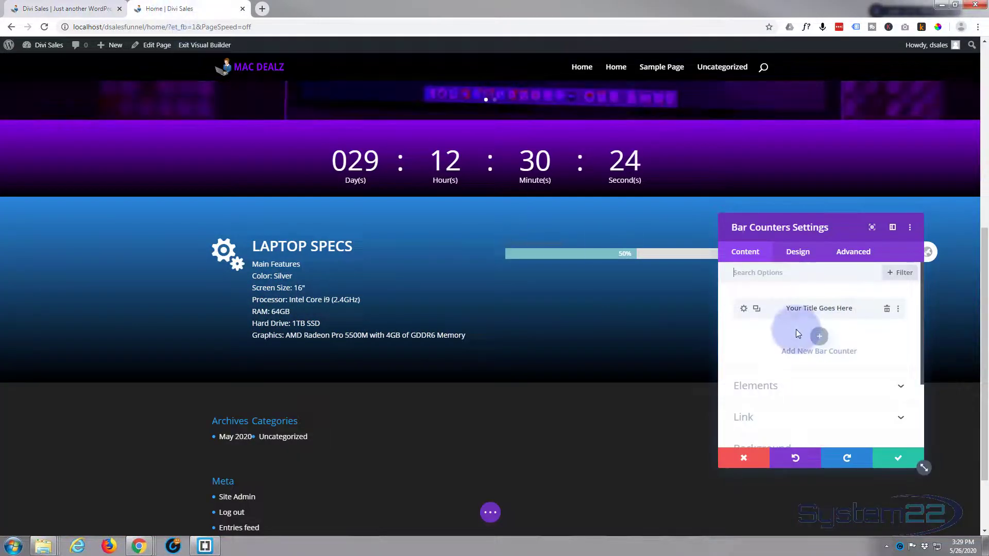
click(744, 309)
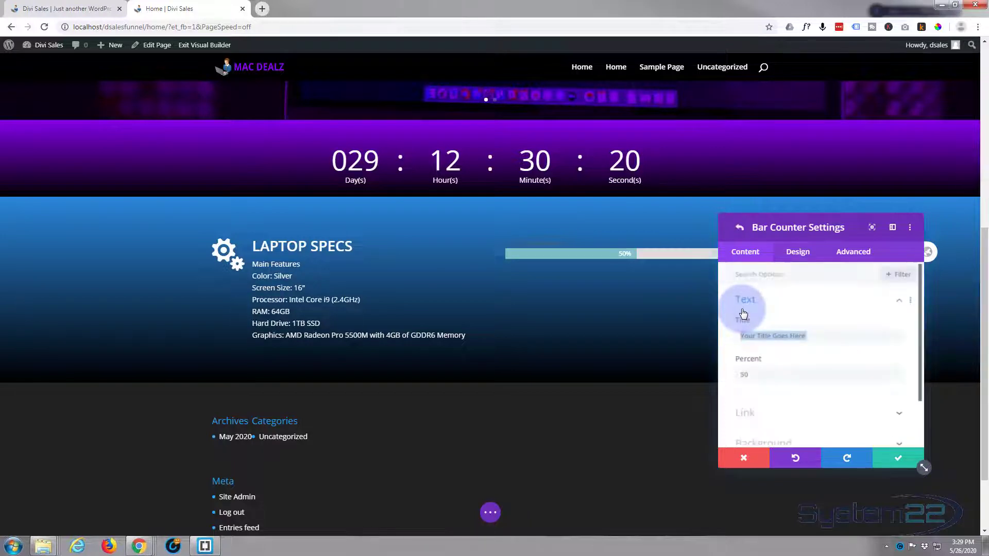
drag(740, 336, 829, 334)
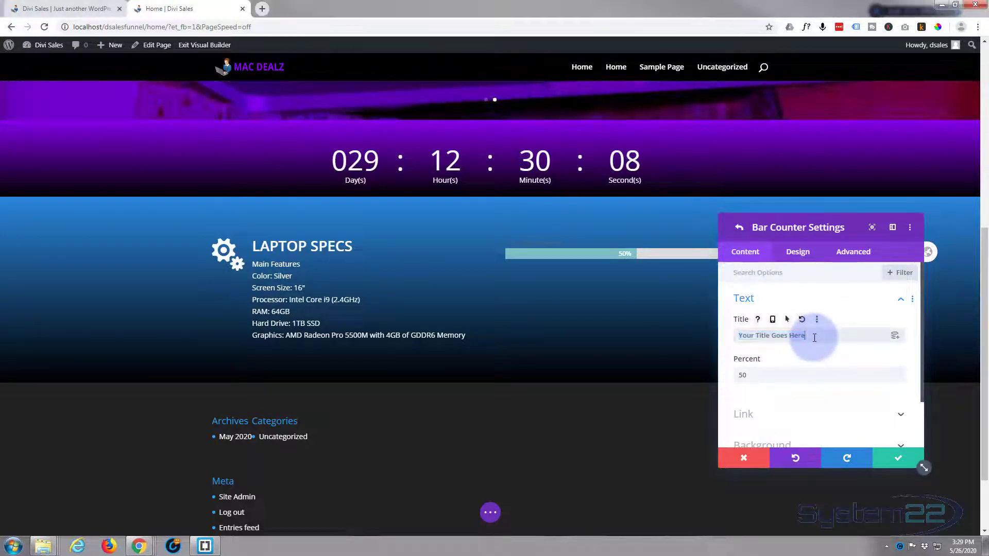
text(Intel Core i9 (2.4GHz))
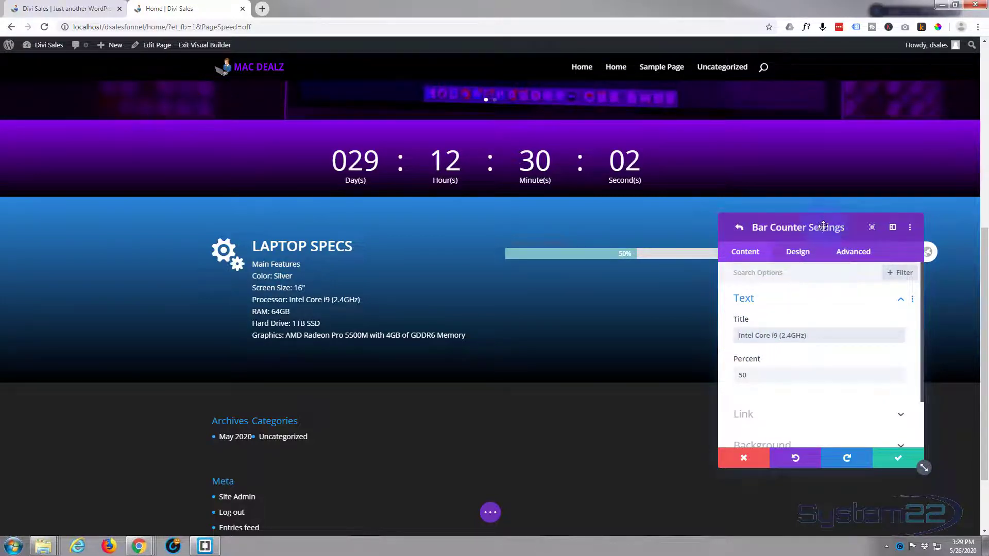
drag(821, 226, 325, 195)
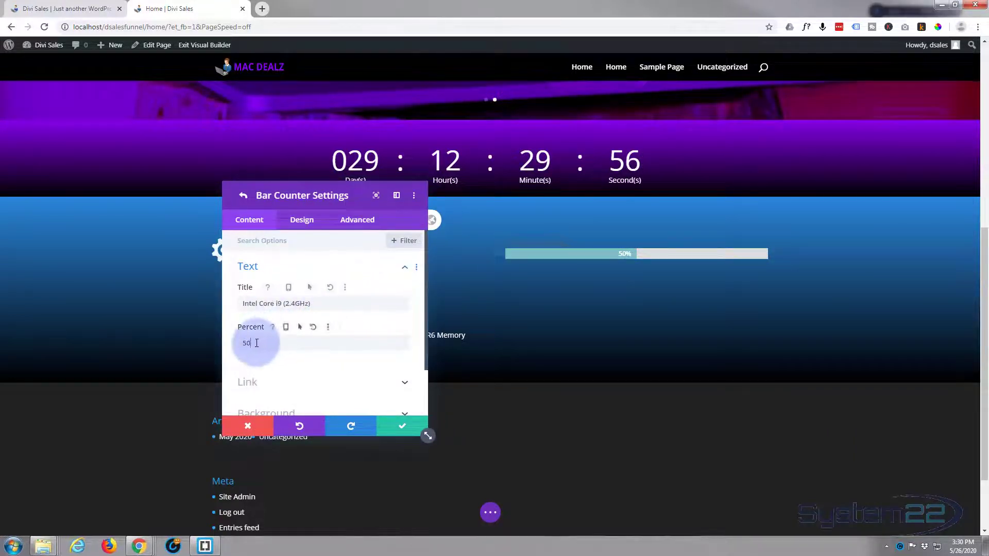
double_click(241, 343)
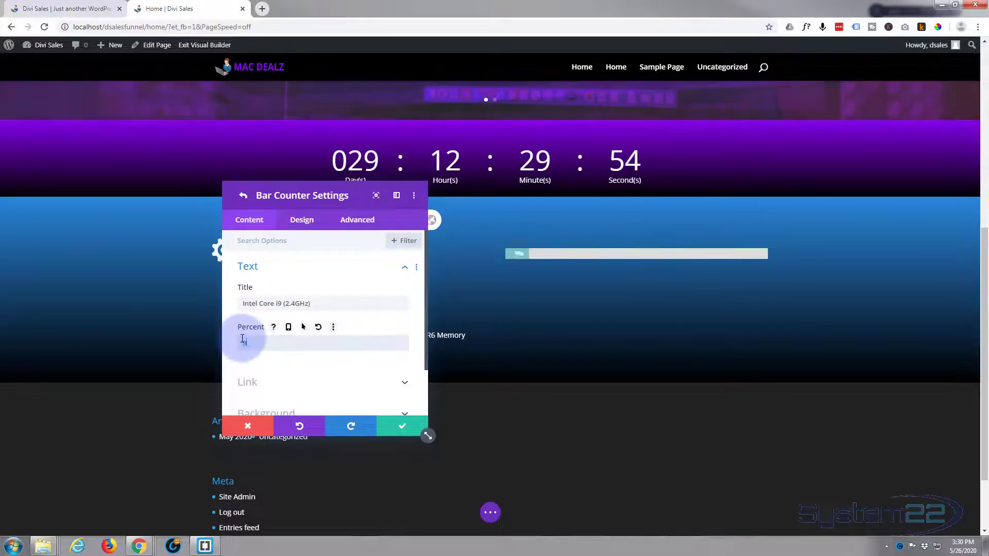
text(98)
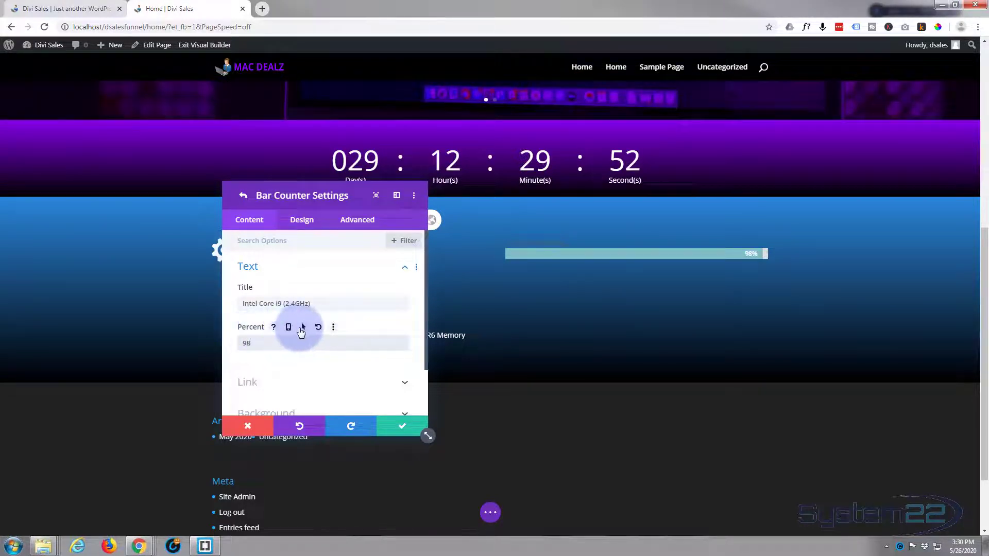
- Set the bar counter's background colour, behind the filled part, to white
scroll(300, 330, down, 1)
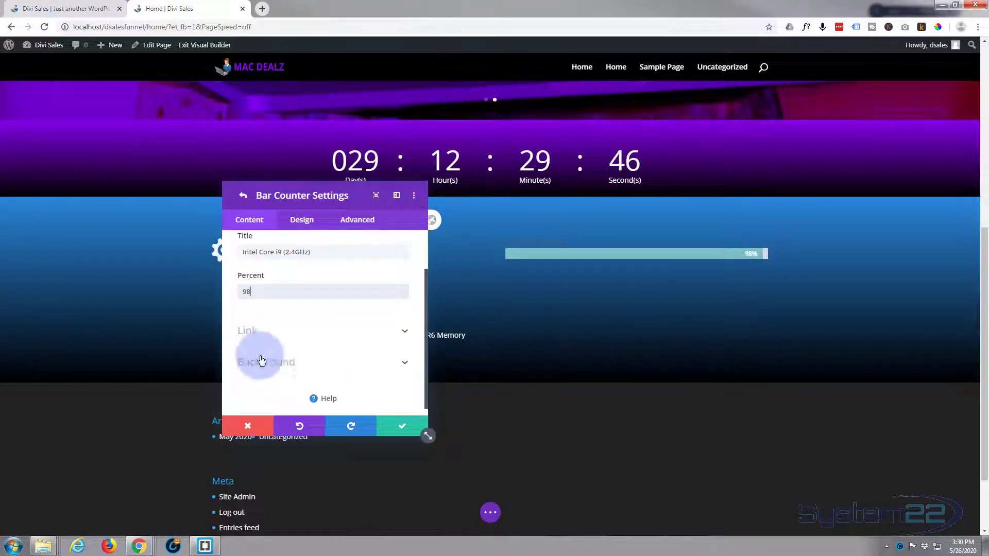
click(291, 364)
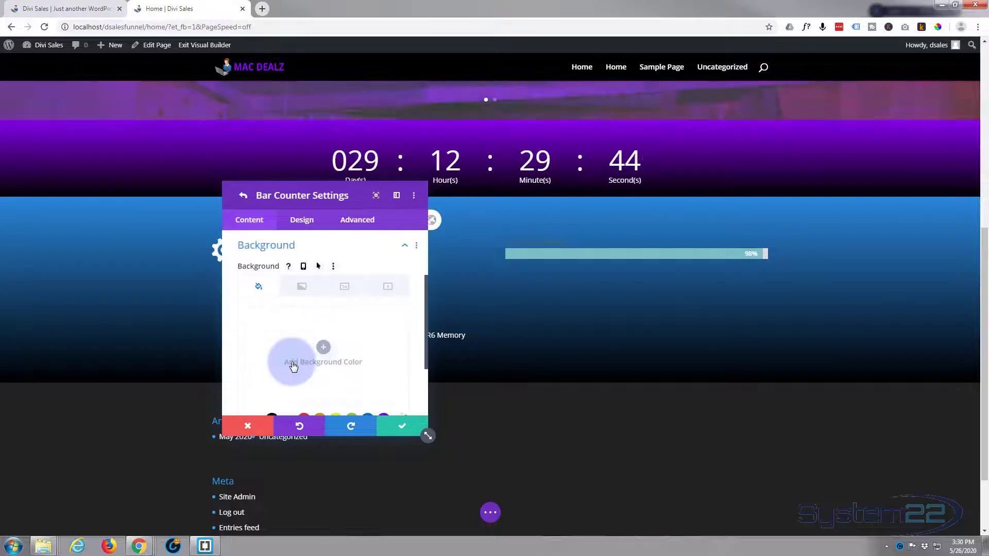
scroll(325, 376, down, 2)
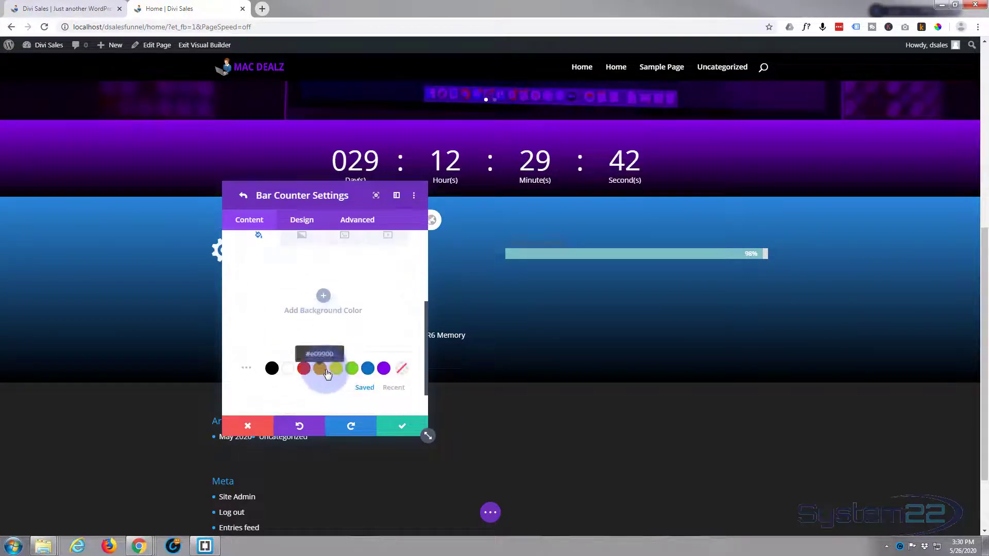
click(384, 369)
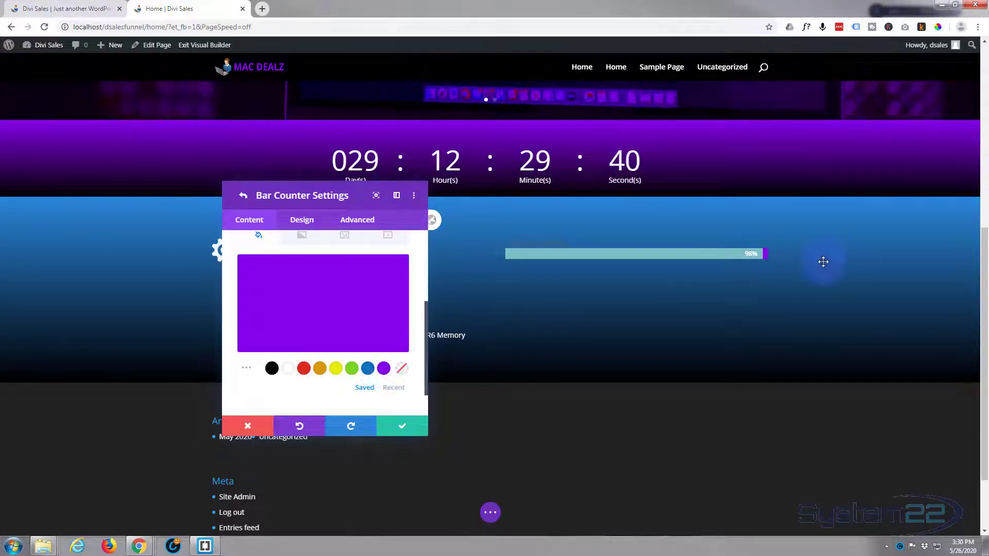
click(288, 369)
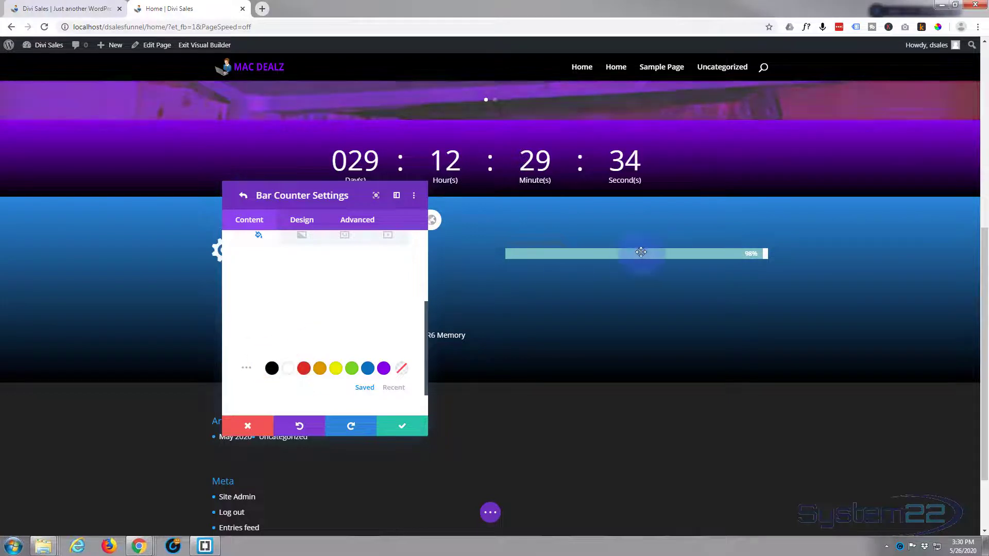
- Set the Bar Background Color of the bar counter's filled part to purple in its design settings
mouse_move(335, 285)
scroll(335, 285, down, 1)
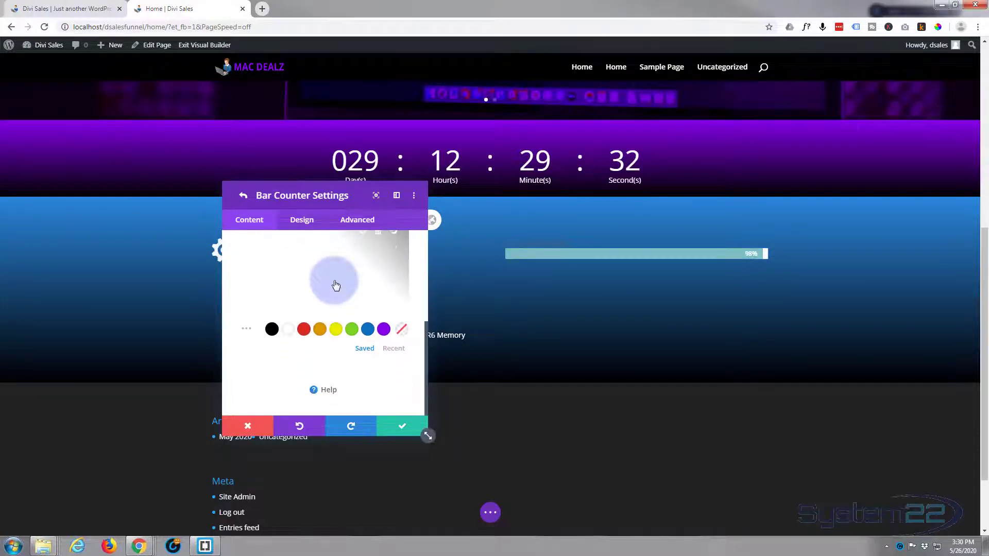
scroll(335, 285, up, 4)
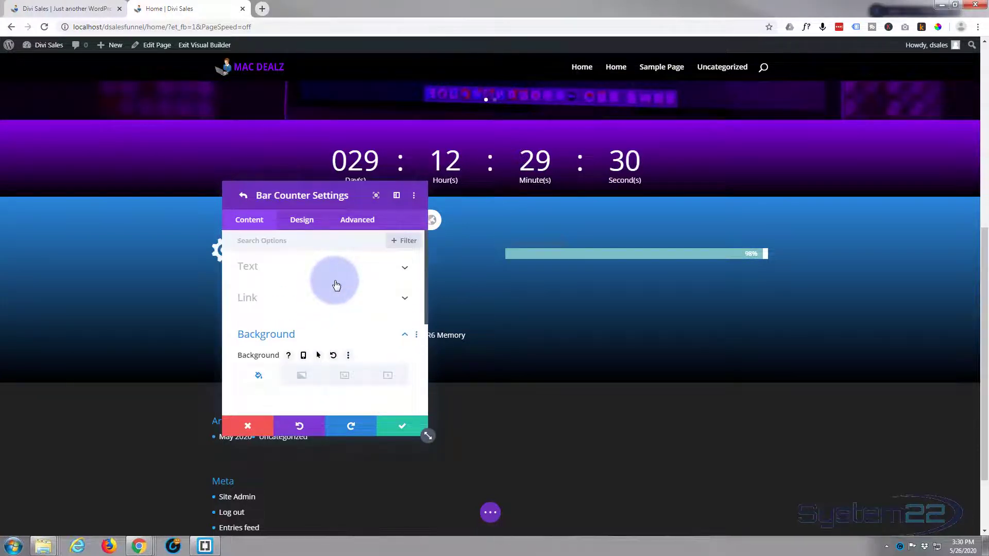
click(308, 223)
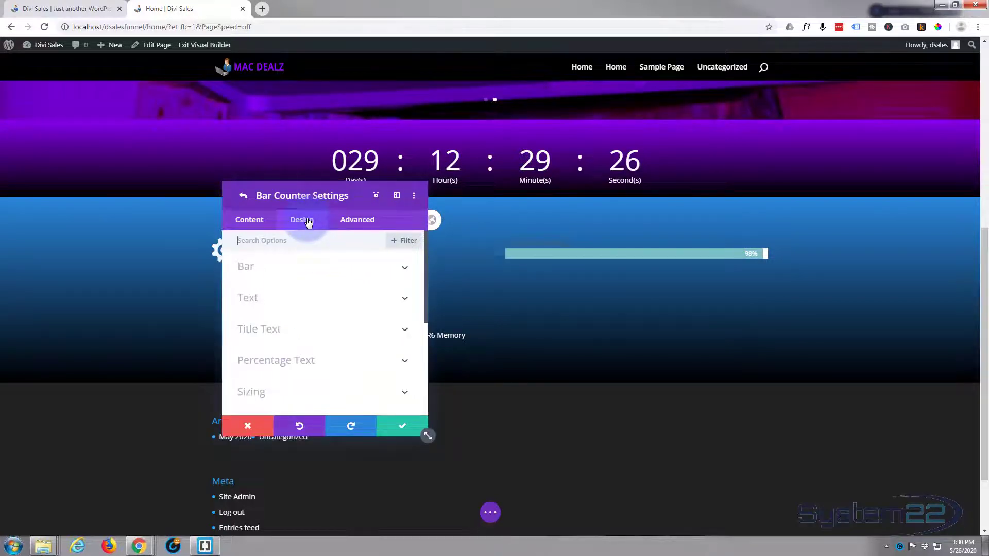
click(315, 266)
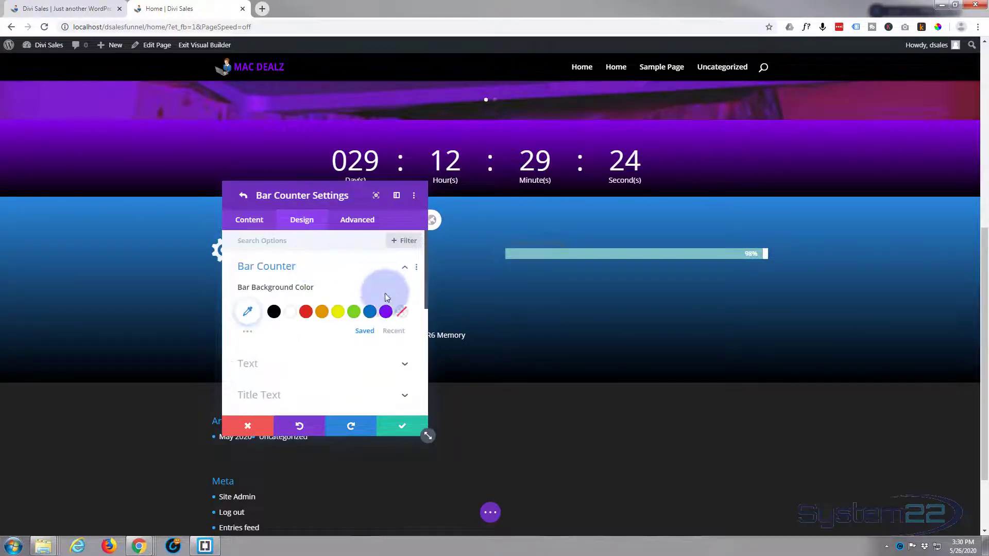
click(385, 314)
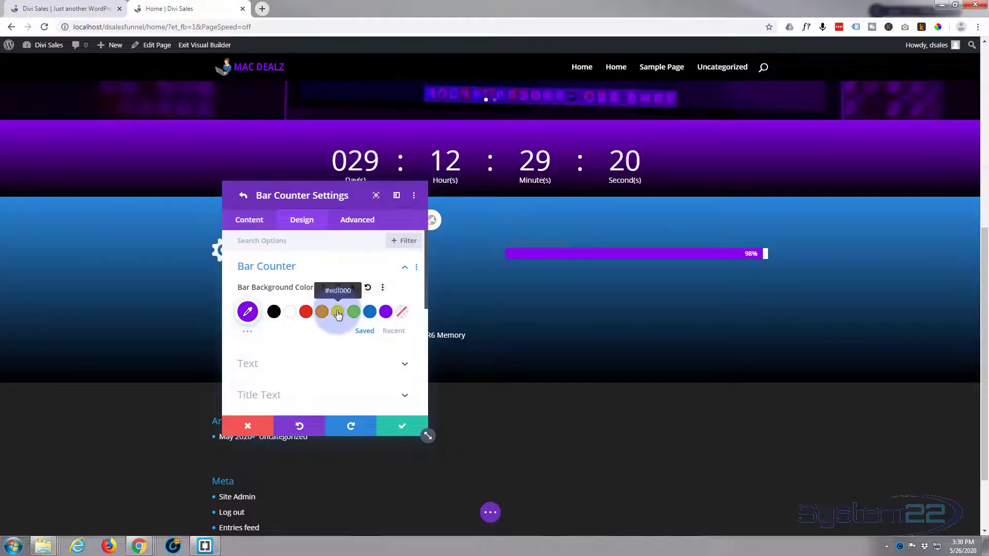
scroll(338, 314, down, 1)
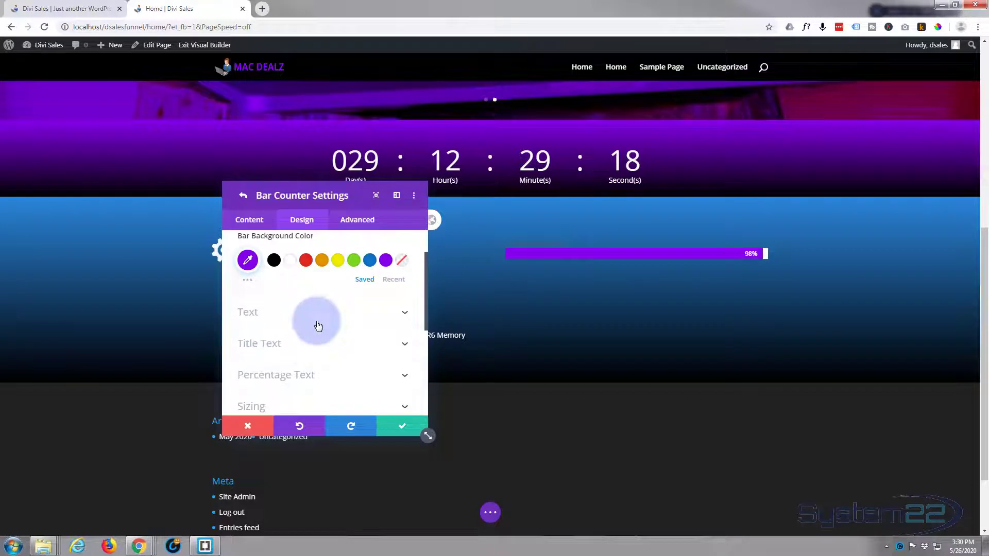
- Set the first bar counter's title text to Semi Bold weight and white colour
click(307, 345)
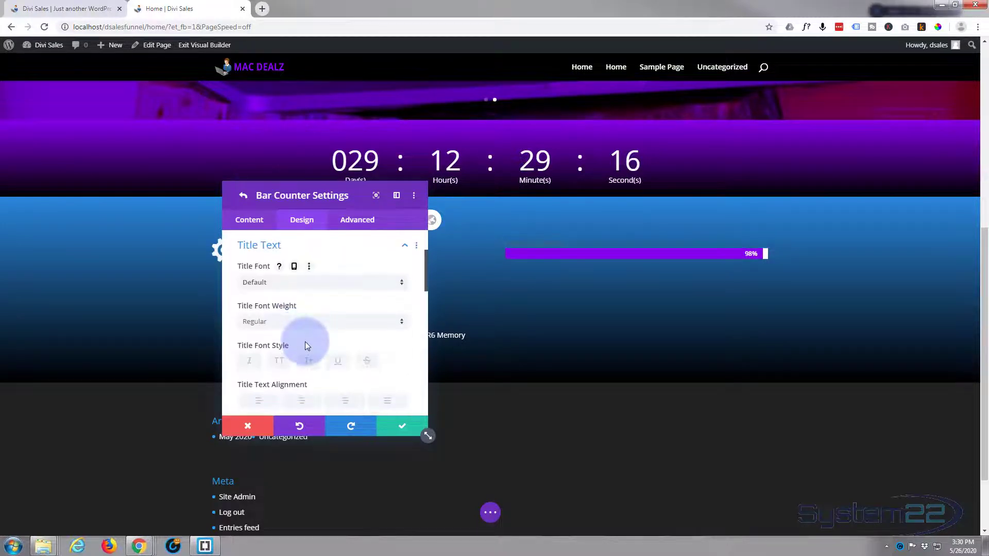
click(279, 323)
click(276, 365)
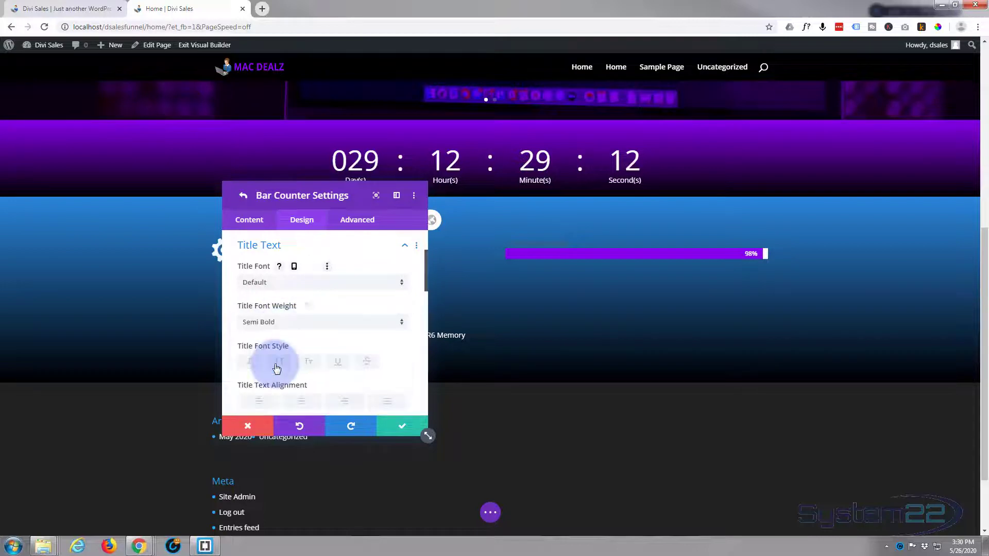
scroll(324, 334, down, 2)
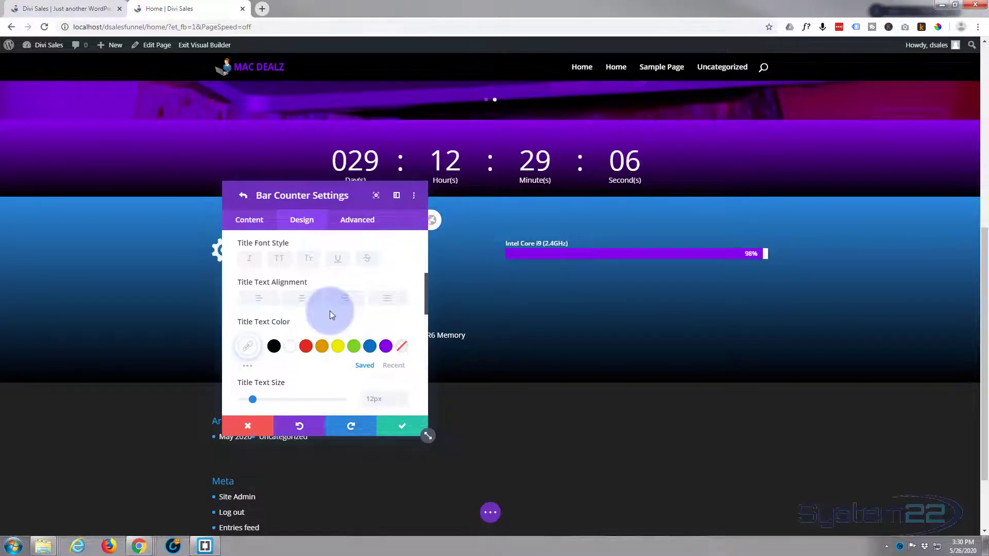
- Apply the soft box shadow preset that falls below the element to the first bar counter and save its settings
scroll(330, 311, down, 2)
scroll(330, 311, down, 2)
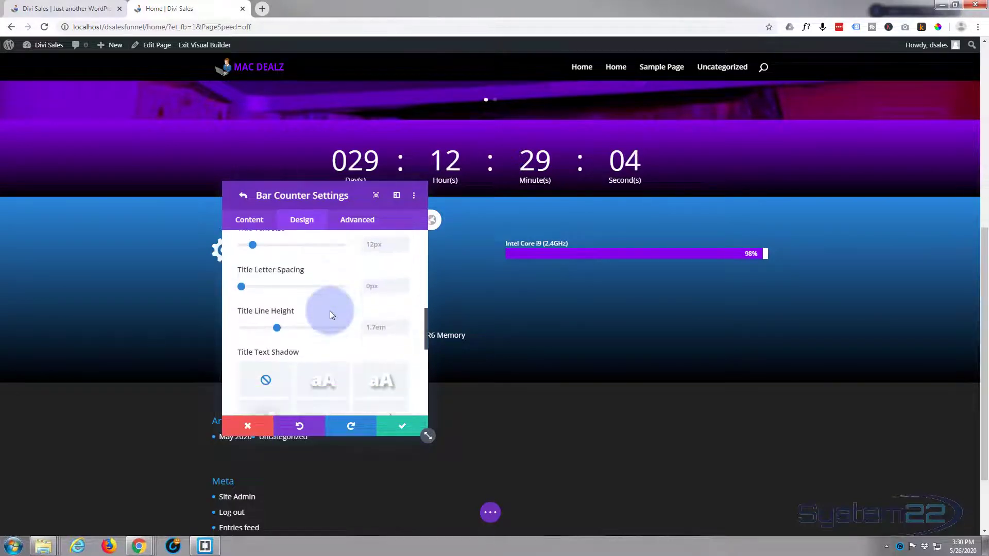
scroll(332, 315, down, 4)
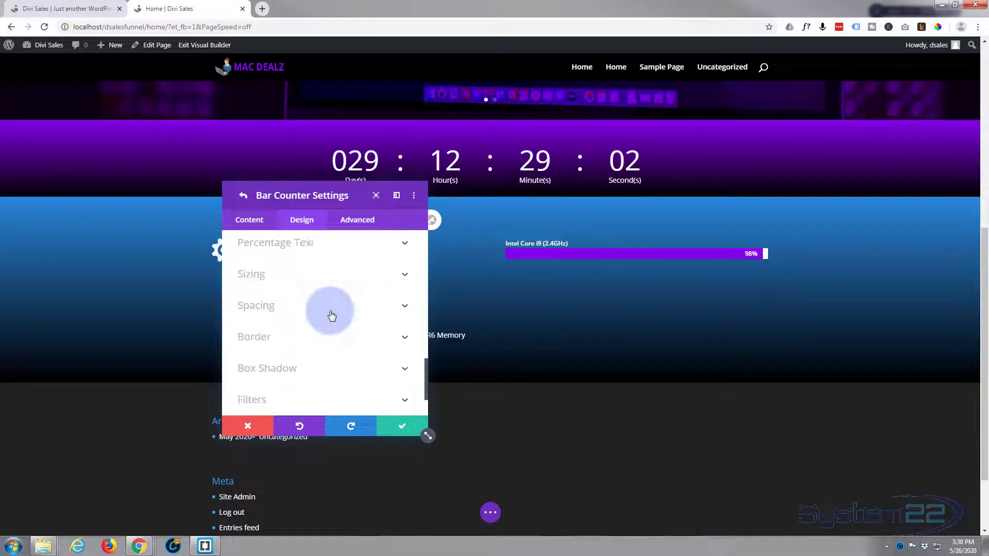
click(344, 335)
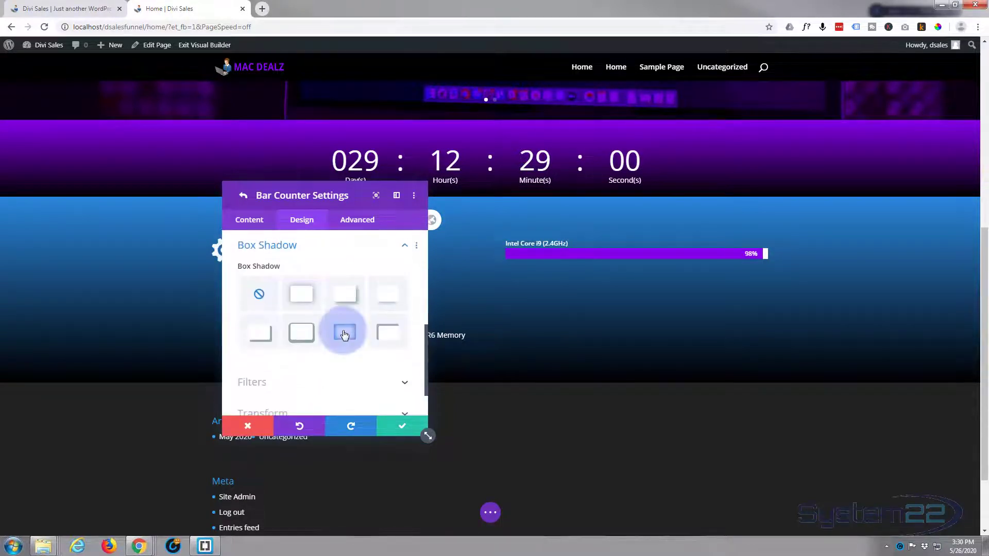
click(392, 303)
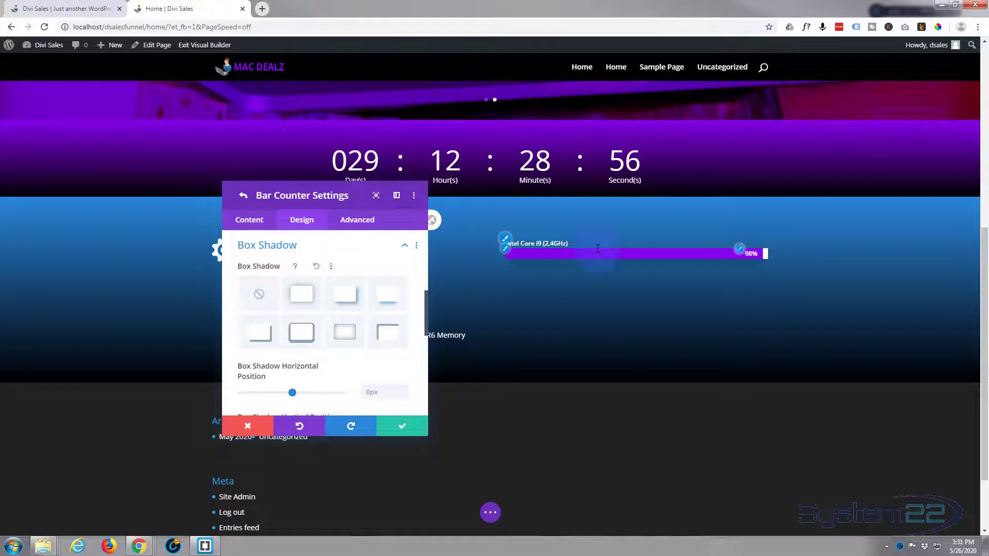
click(253, 225)
click(396, 400)
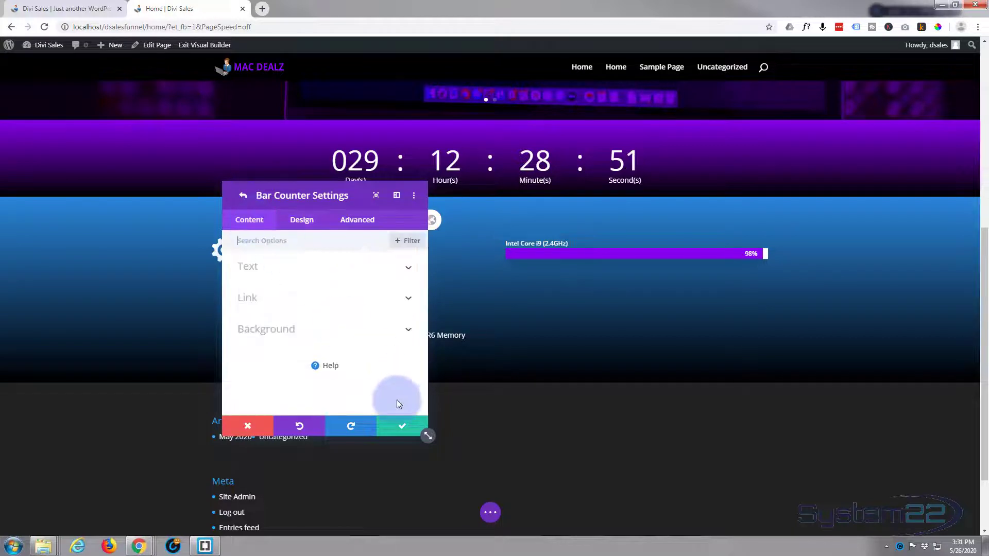
click(400, 427)
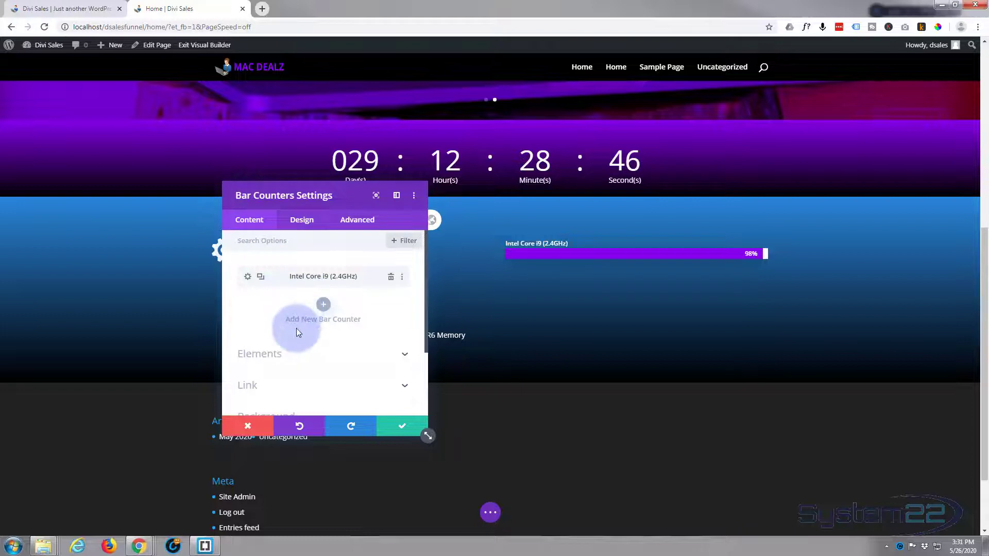
- Duplicate the Intel Core i9 bar counter, title the copy "RAM: 64GB", set its percent to 85 and save it
click(260, 277)
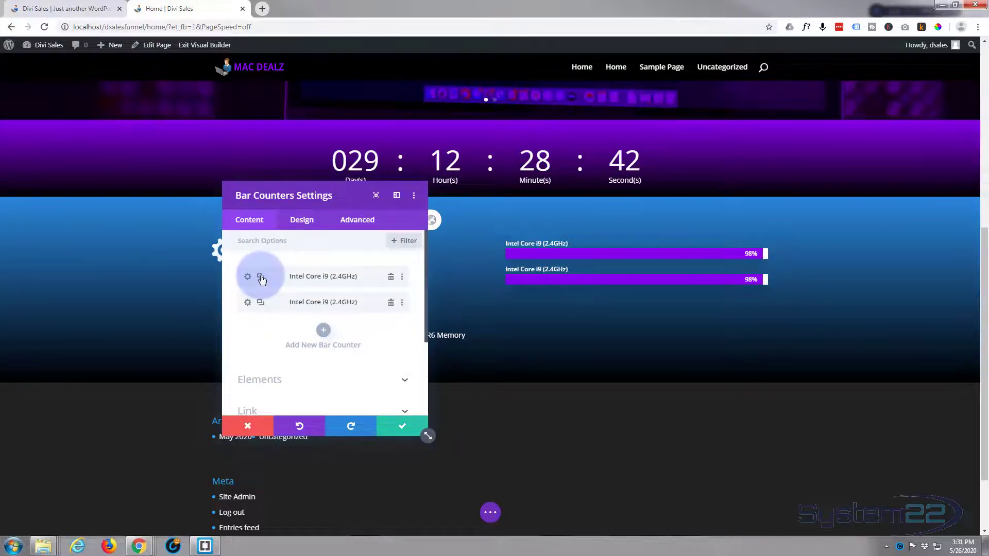
click(247, 305)
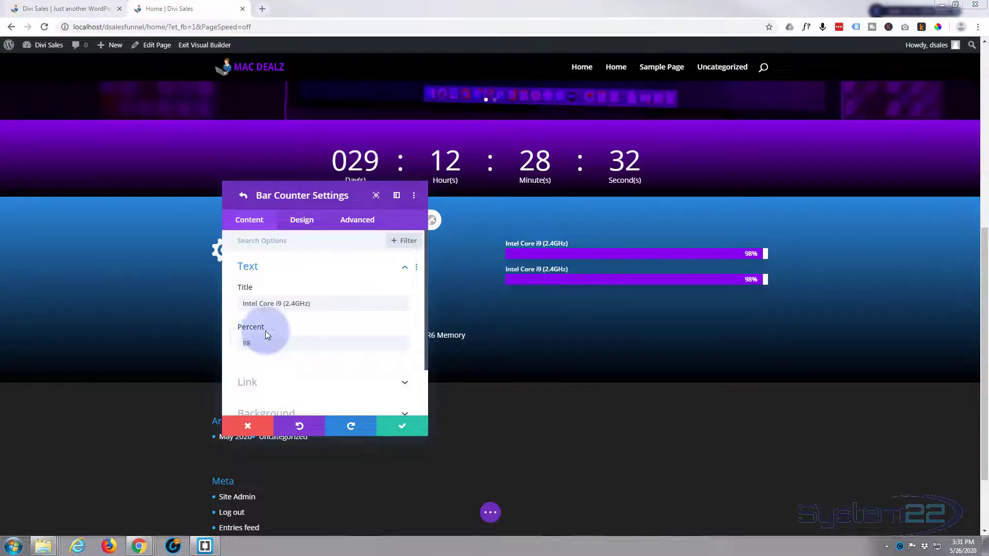
drag(309, 303, 217, 303)
text(RAM: 64GB)
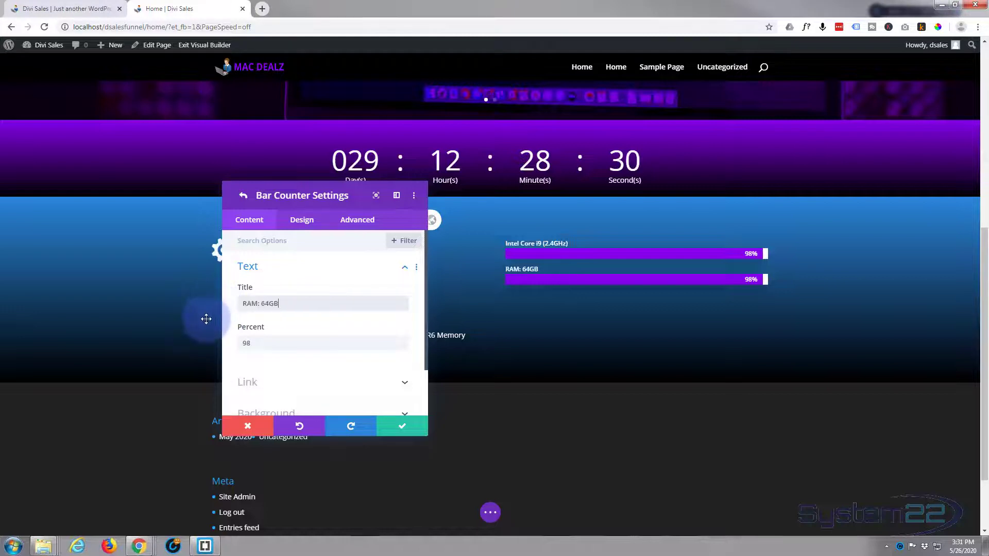
drag(282, 345, 234, 345)
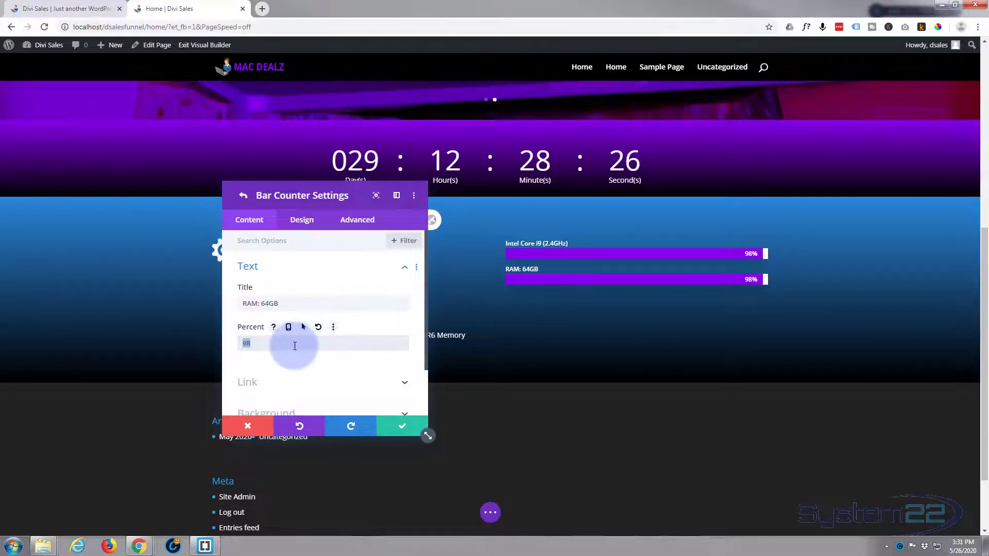
text(85)
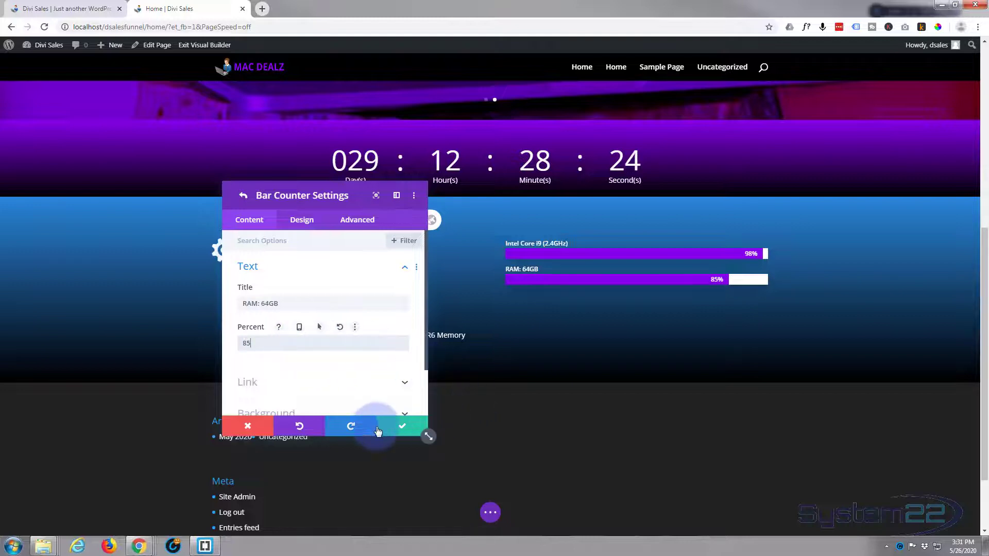
click(395, 430)
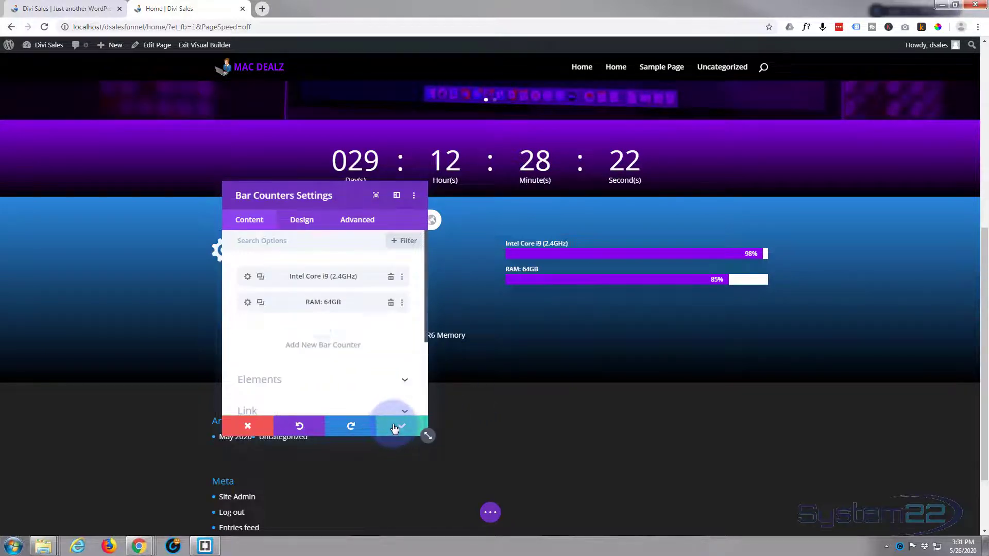
- Duplicate the RAM bar counter, title the copy "Hard Drive: 1TB SSD", set its percent to 92 and save it
click(260, 303)
click(248, 328)
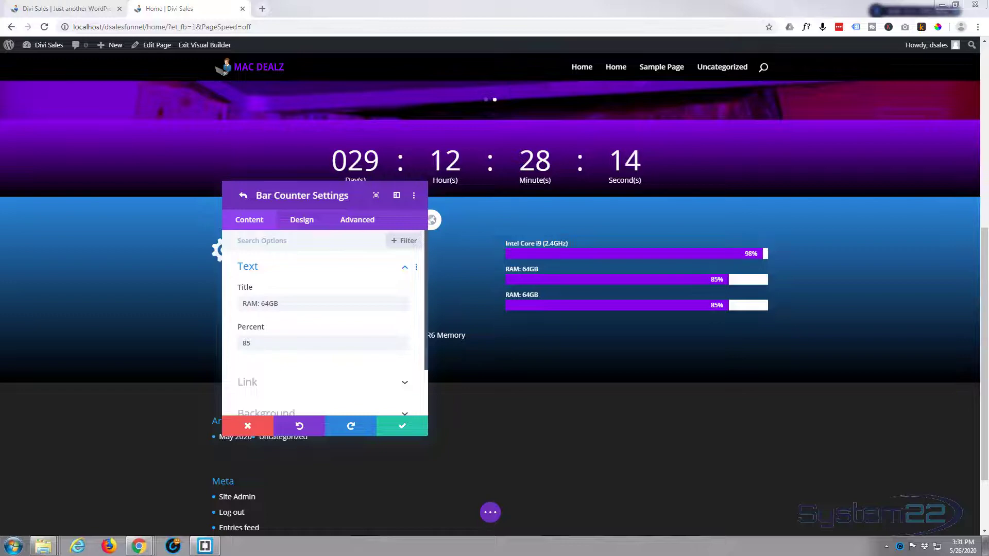
drag(282, 303, 219, 303)
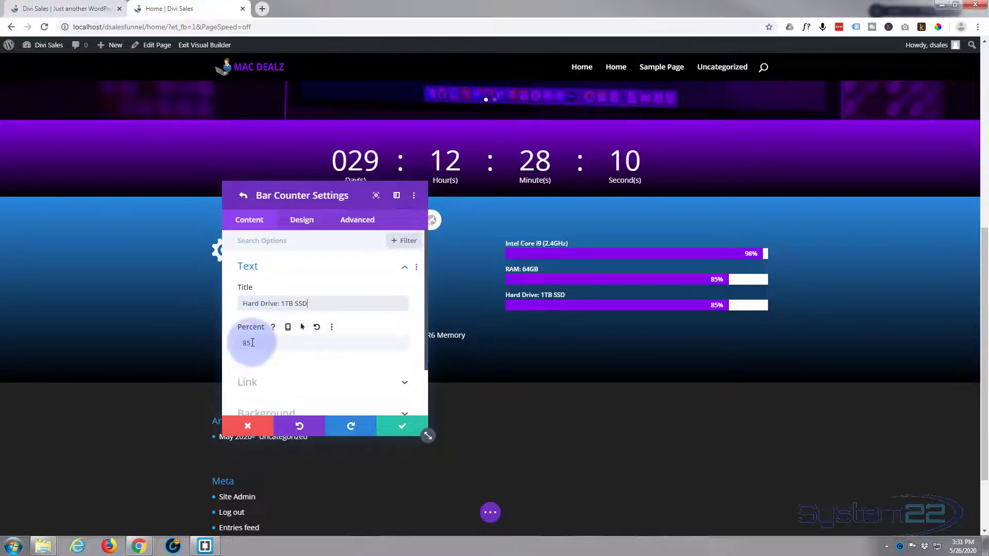
drag(252, 342, 236, 342)
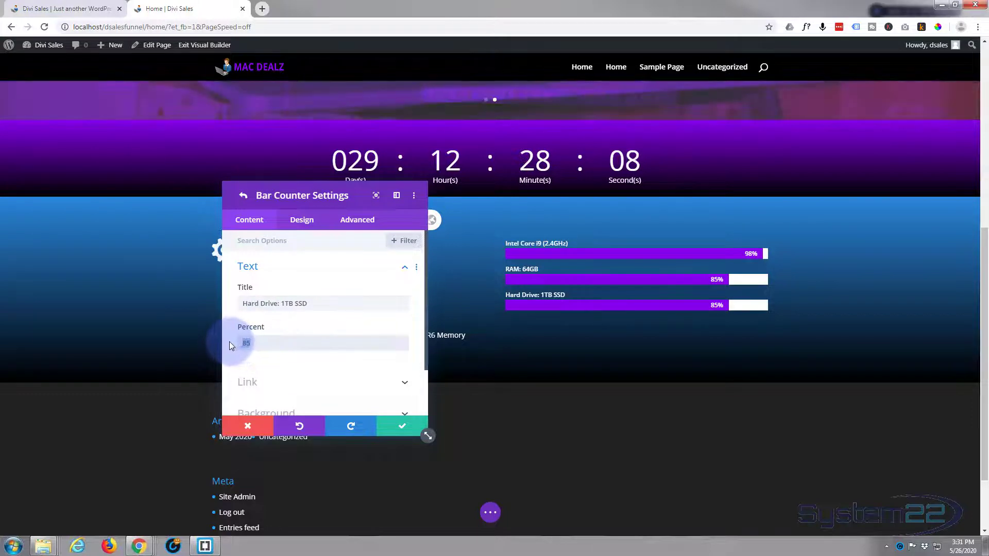
text(92)
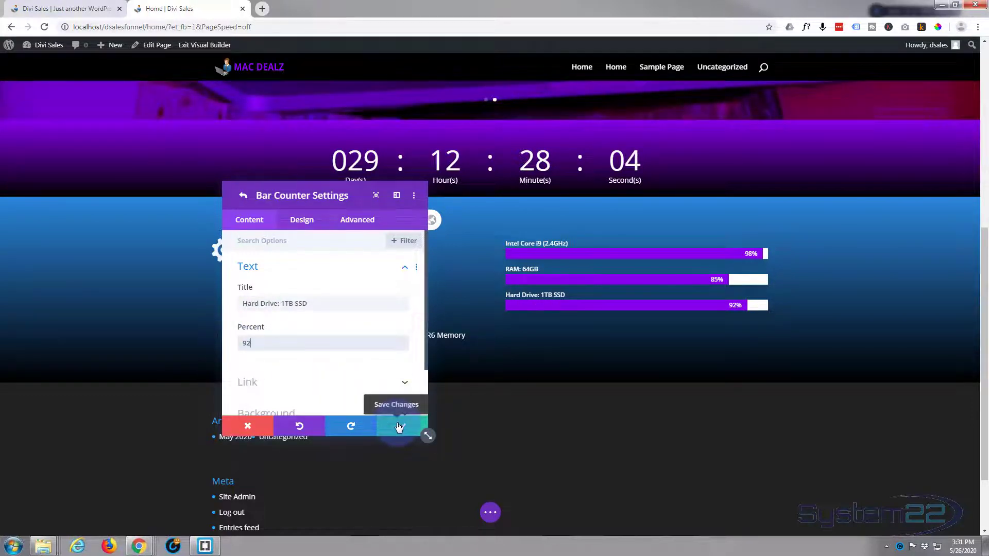
click(399, 426)
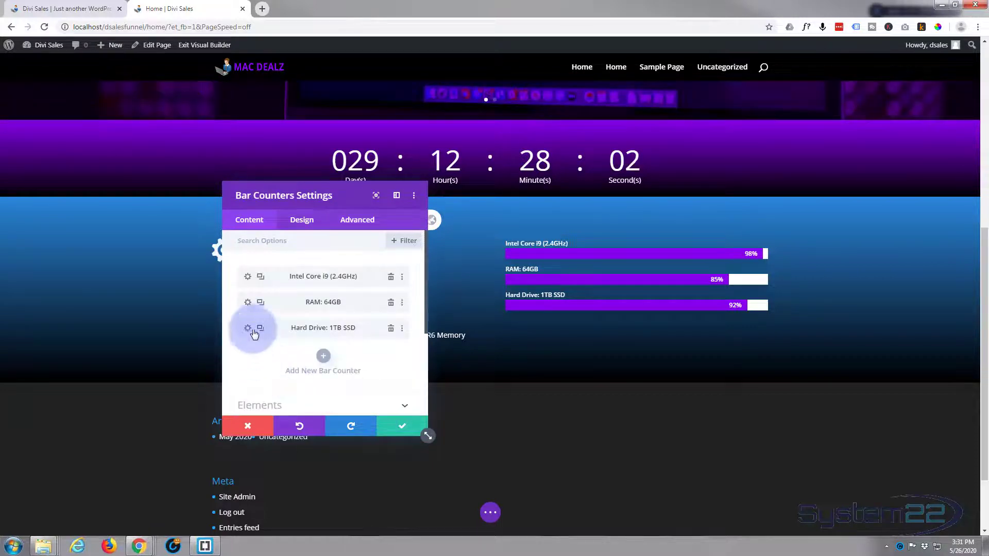
- Duplicate the Hard Drive bar as "Graphics: AMD Radeon Pro 5500M" at 96 percent, and save the Bar Counters module
click(260, 329)
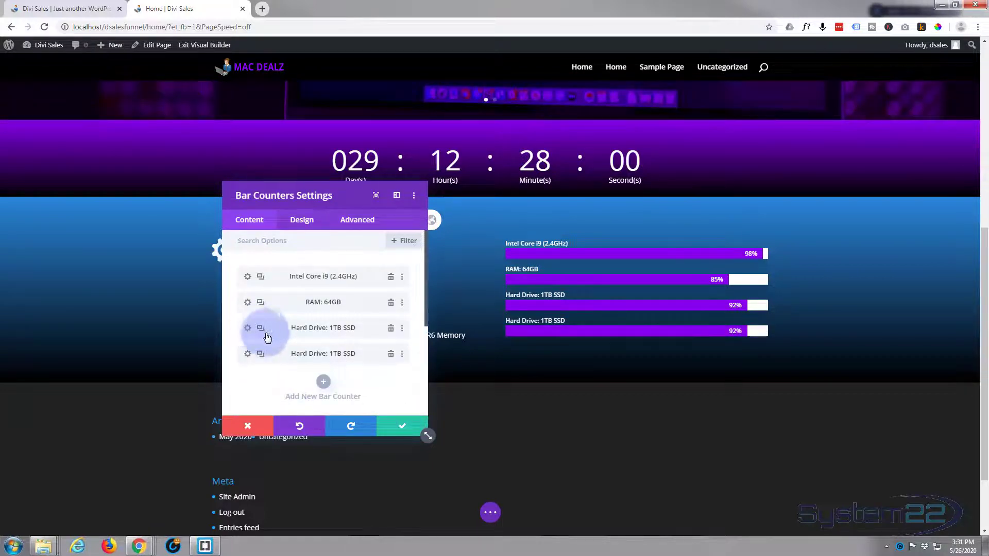
click(247, 354)
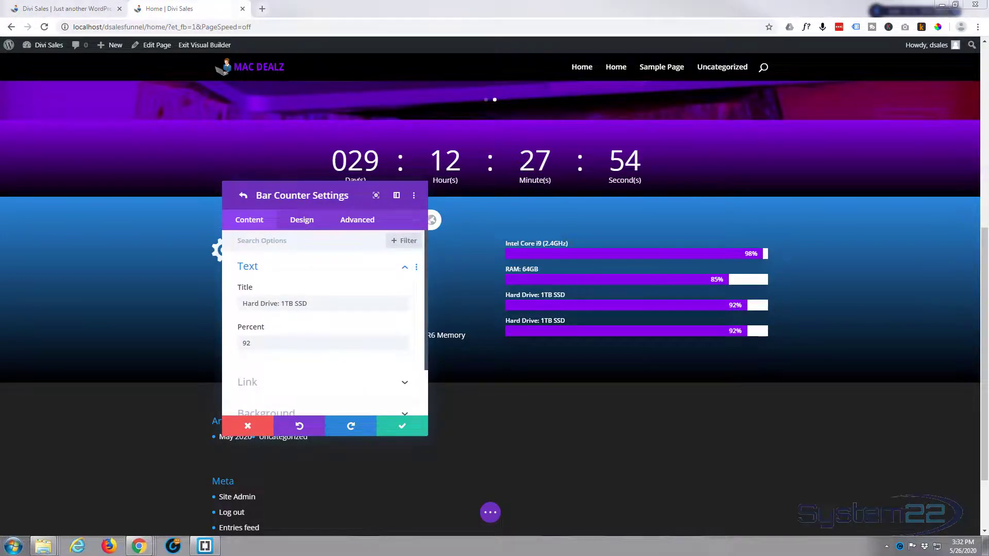
drag(269, 303, 307, 304)
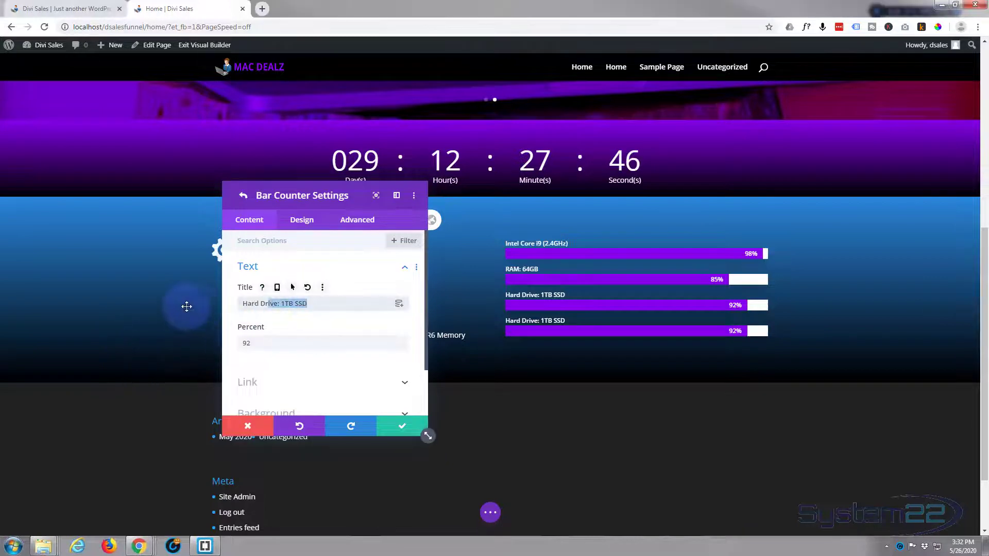
key(ctrl+a)
text(Graphics: AMD Radeon Pro 5500M)
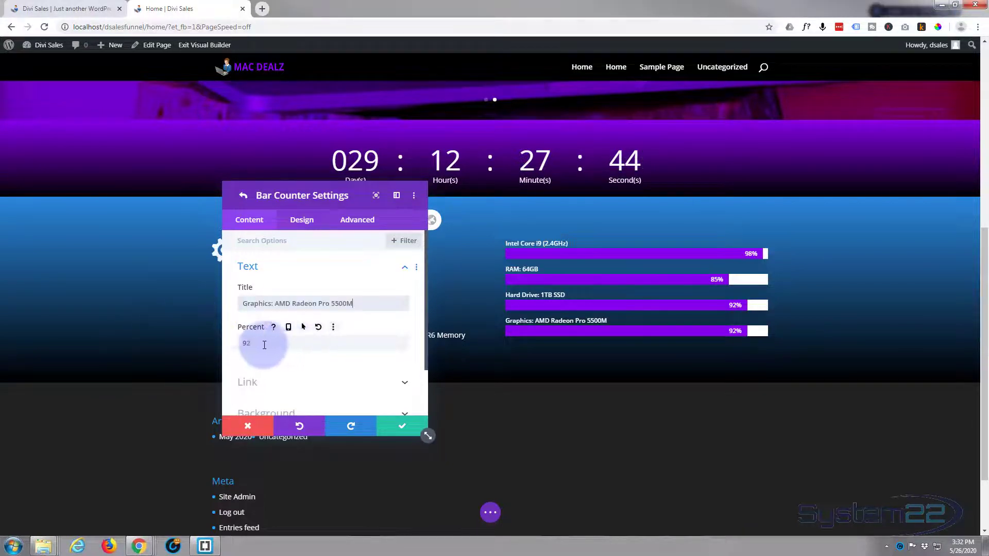
click(247, 344)
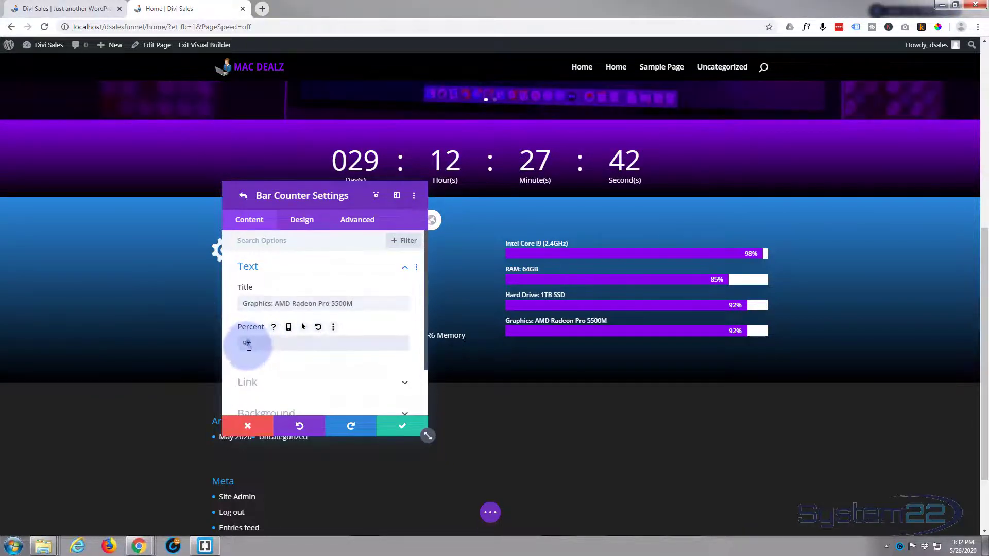
drag(249, 345, 265, 344)
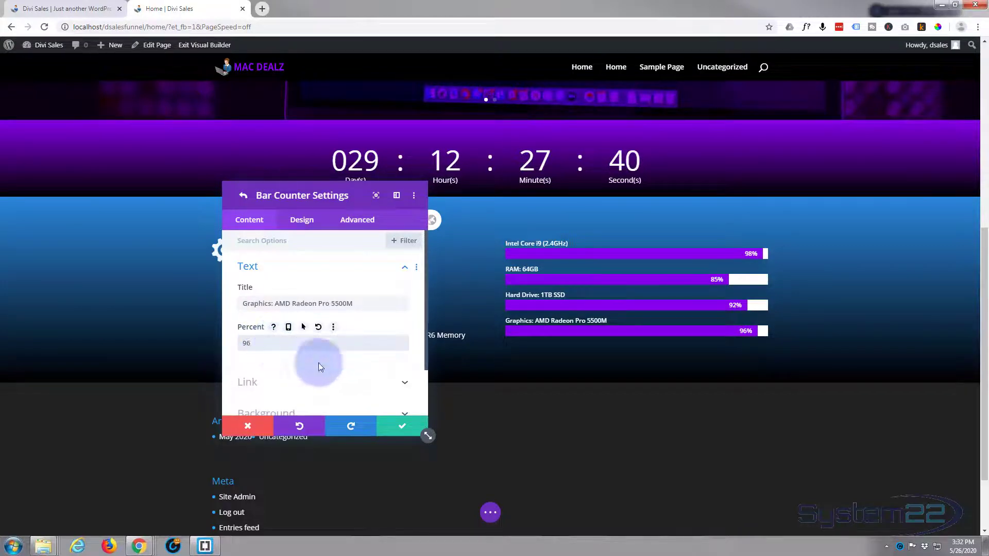
click(402, 430)
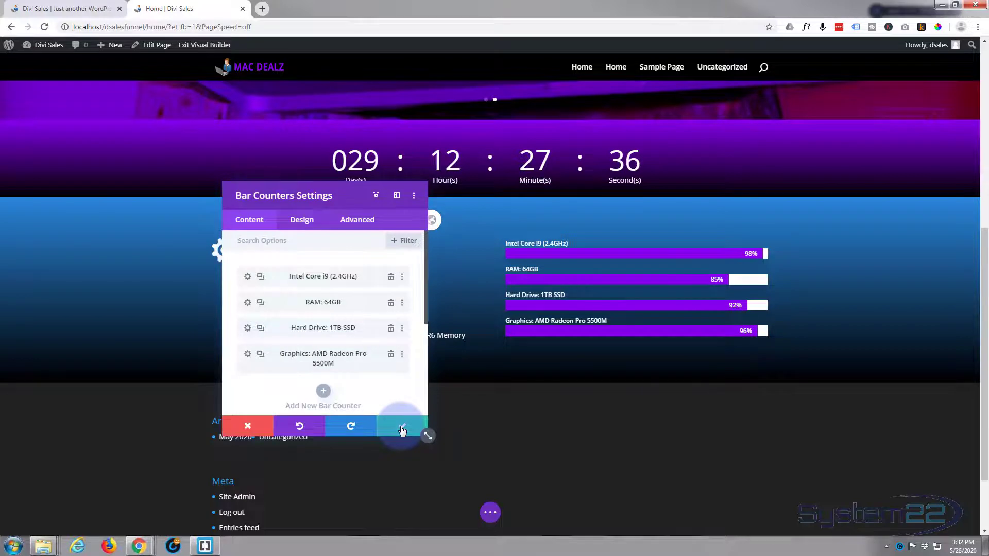
click(402, 430)
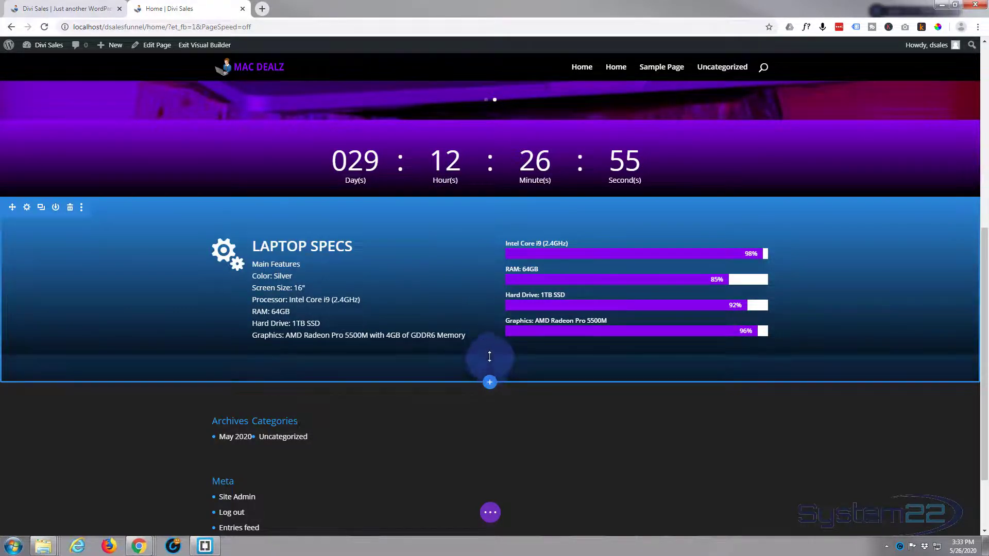
- Add a single-column row below the laptop specs row and insert a Text module in it
click(490, 355)
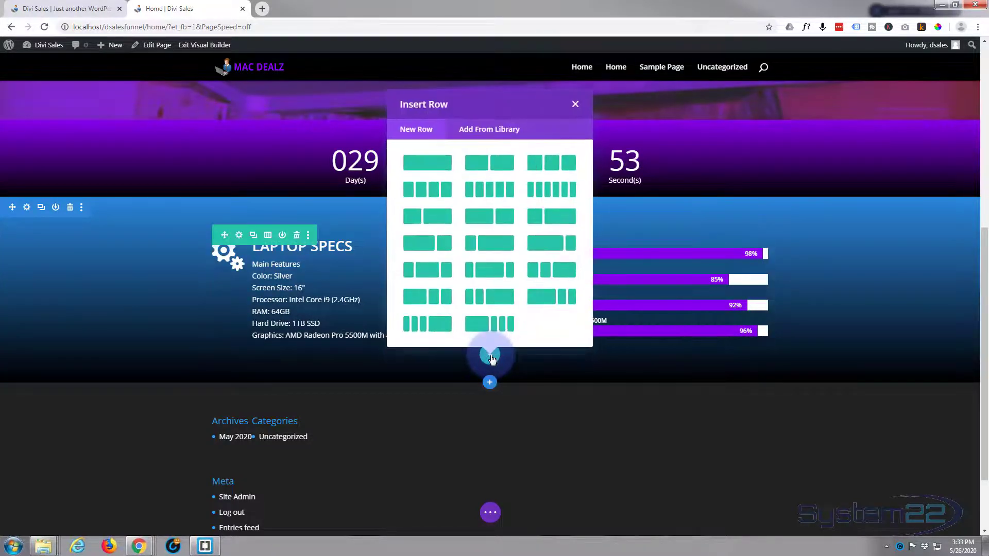
click(426, 164)
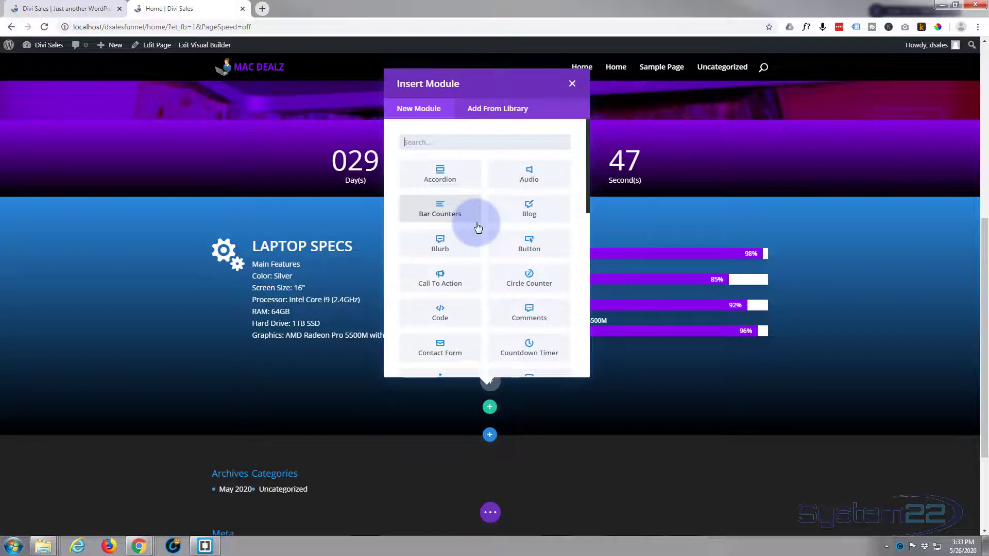
scroll(477, 227, down, 8)
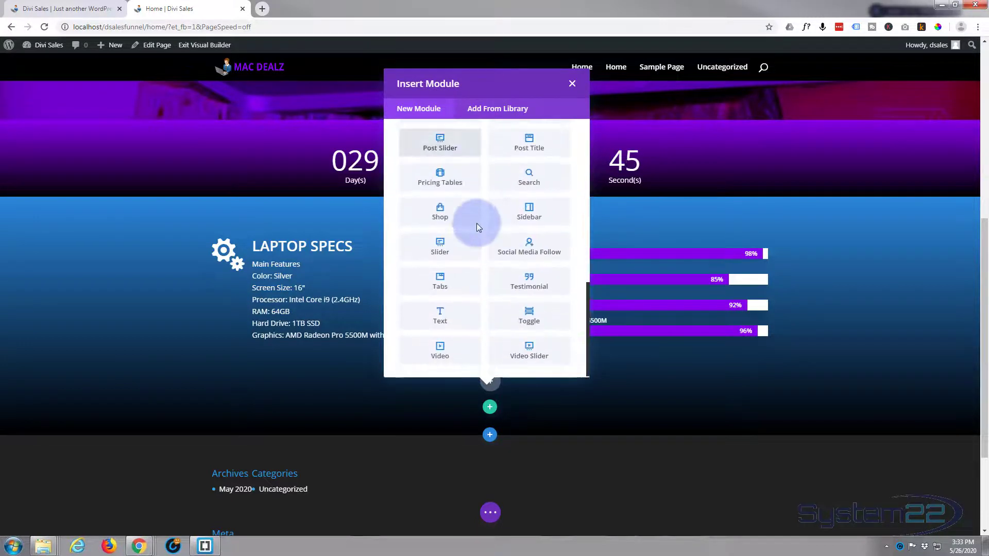
click(446, 321)
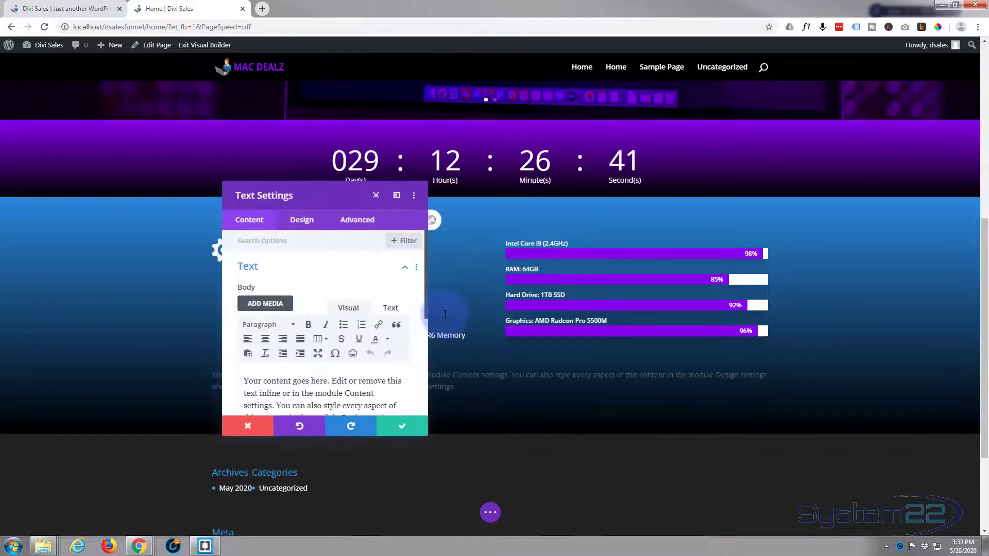
- Replace the placeholder body text with "Apple MacBook Pro 16"" and "Core i9 2.4GHz 64GB 1TB Radeon Pro 5500M - Silver" on separate lines
scroll(260, 335, down, 2)
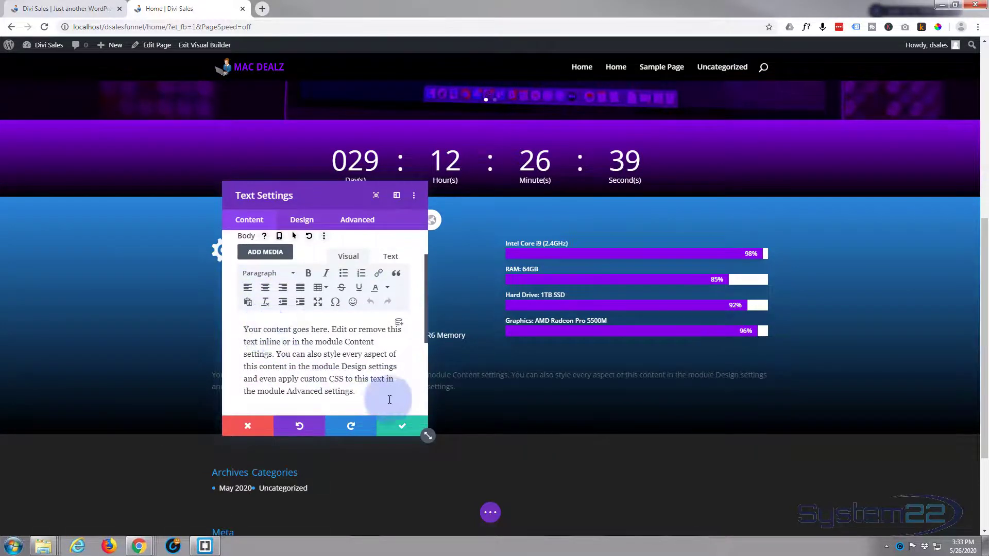
drag(389, 399, 226, 323)
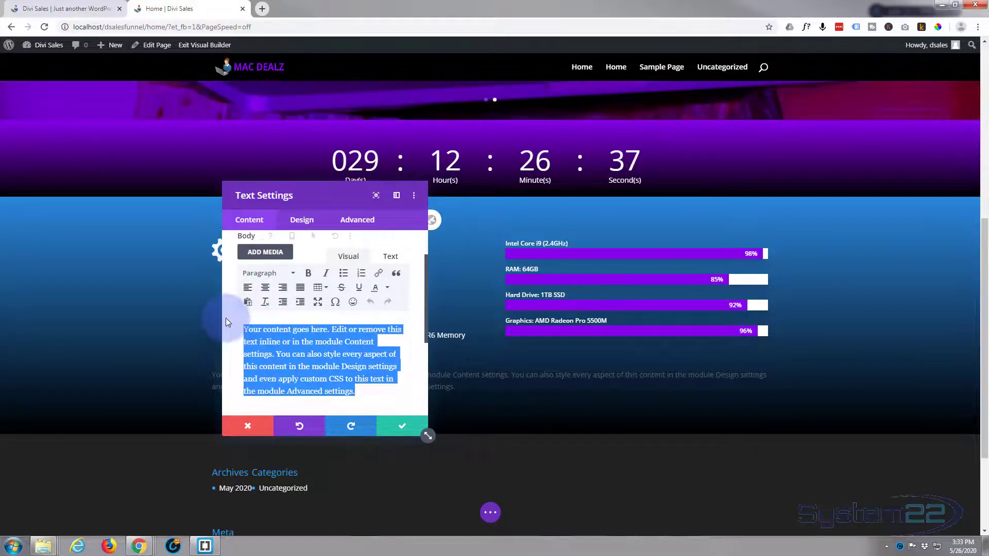
key(BackSpace)
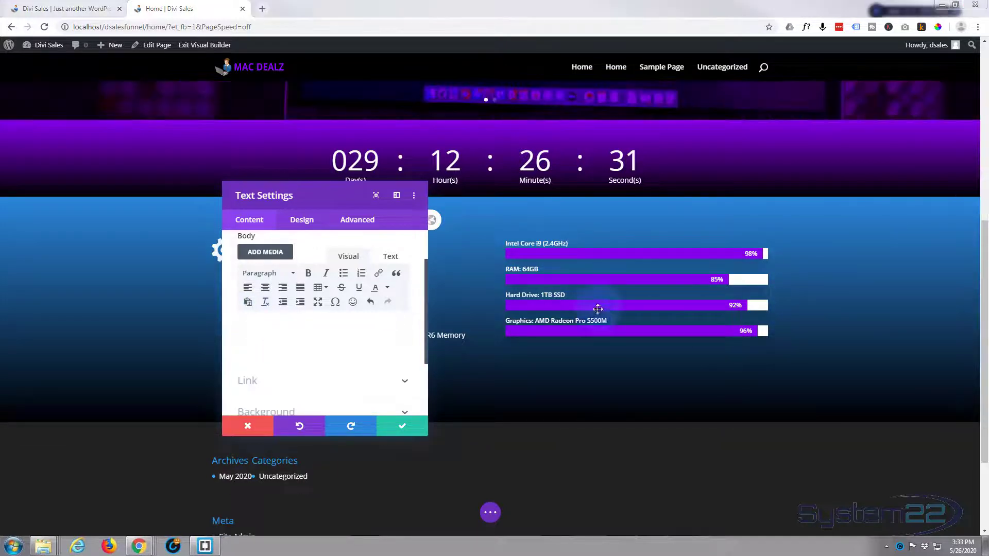
click(293, 324)
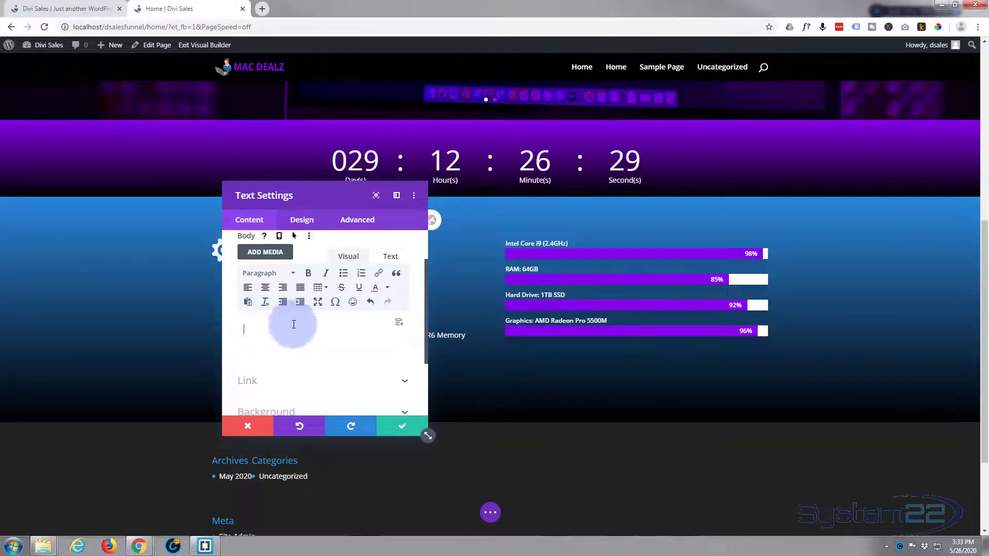
text(Apple MacBook Pro 16" Core i9 2.4GHz 64GB 1TB Radeon Pro 5500M - Silver)
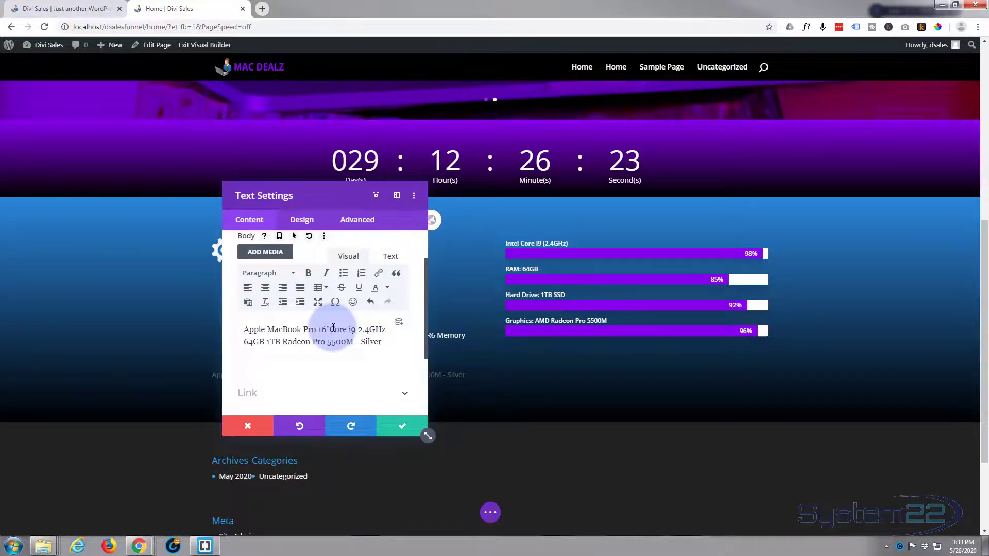
key(Return)
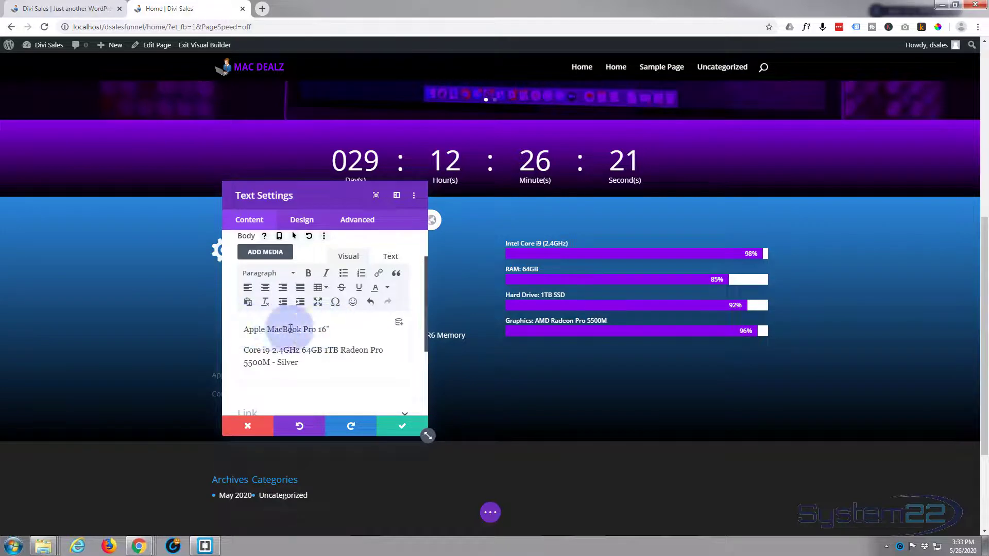
- Format the Apple MacBook Pro 16" line as Heading 1 and the Core i9 specs line as Heading 2
drag(331, 329, 235, 328)
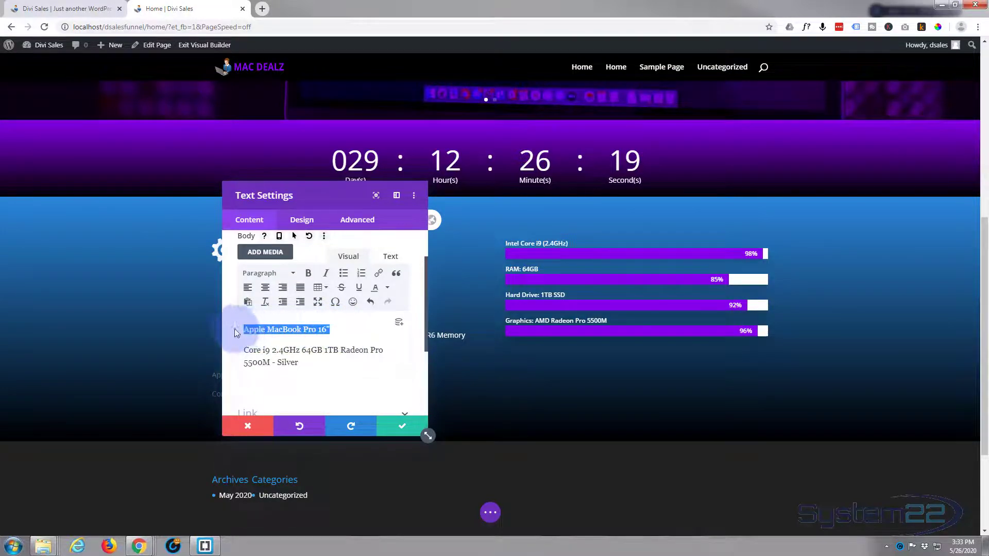
click(278, 275)
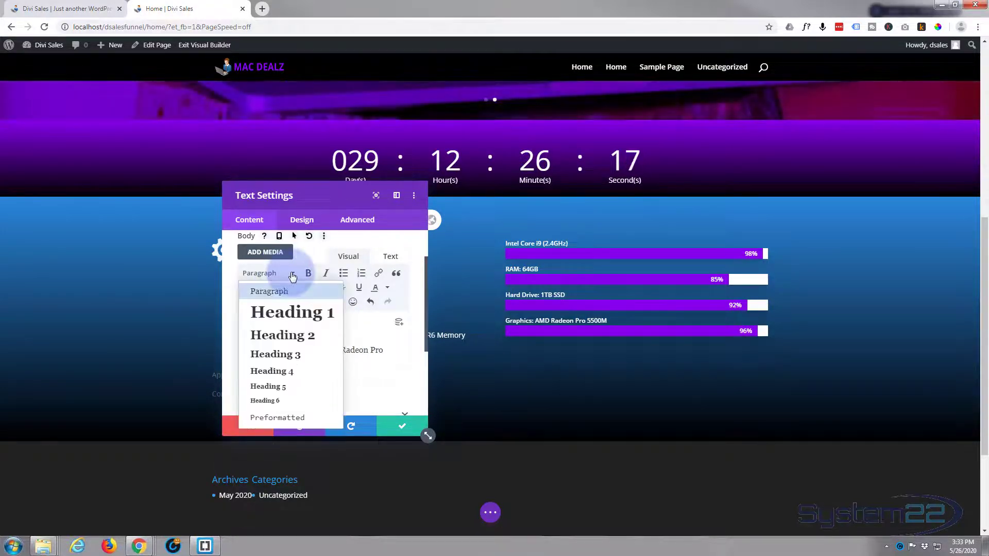
click(287, 314)
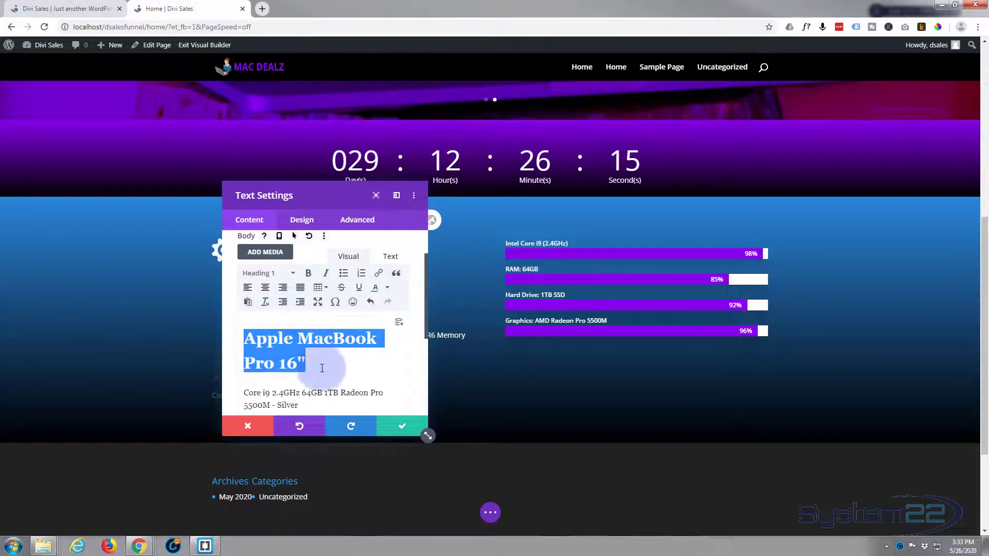
drag(244, 392, 298, 406)
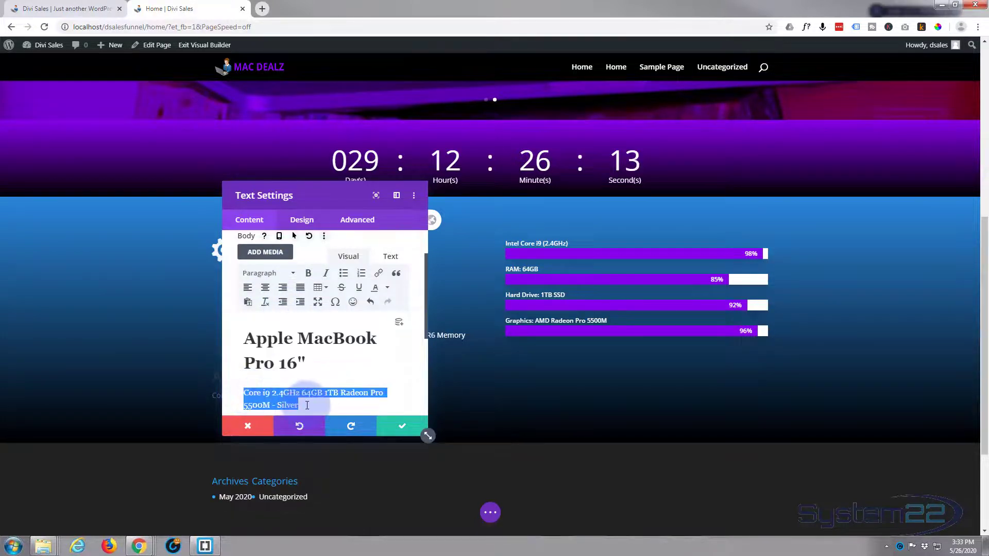
click(292, 278)
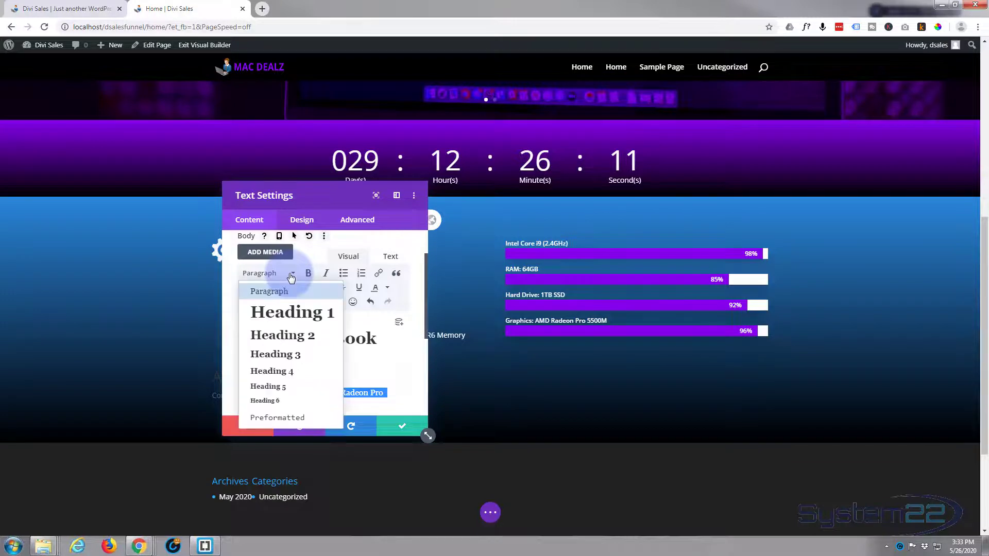
click(288, 339)
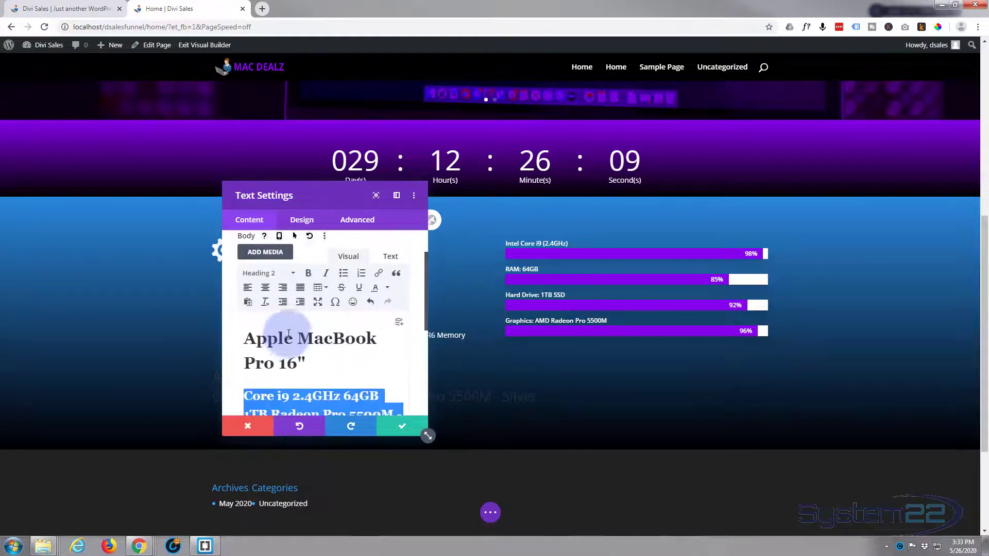
- Style the module's H1 heading text in white (#ffffff), uppercase and Semi Bold weight
drag(335, 204, 740, 169)
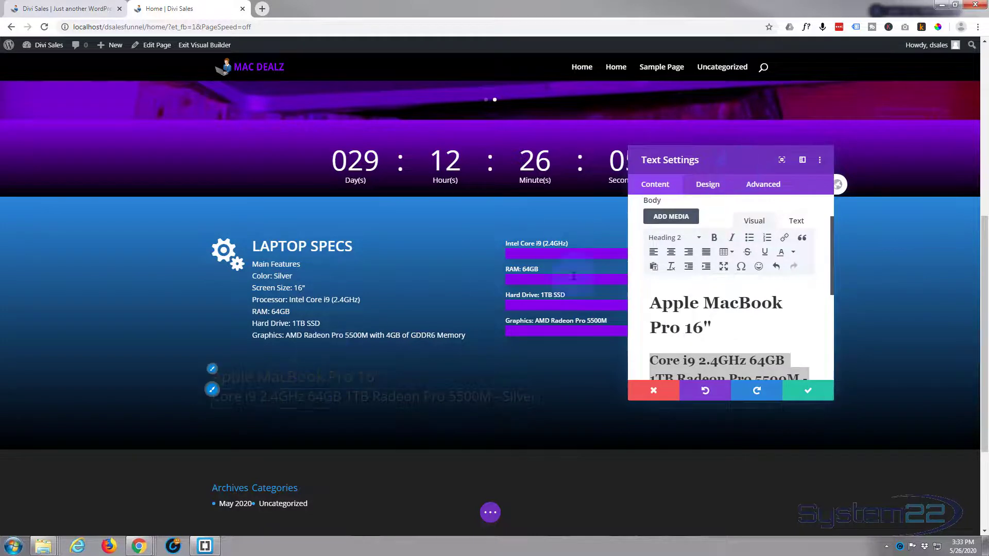
click(710, 185)
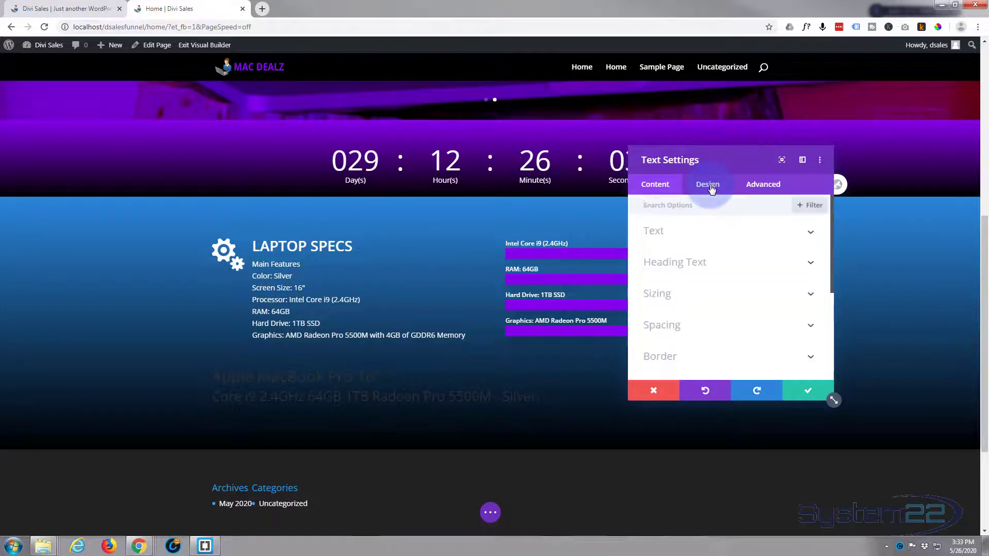
click(735, 264)
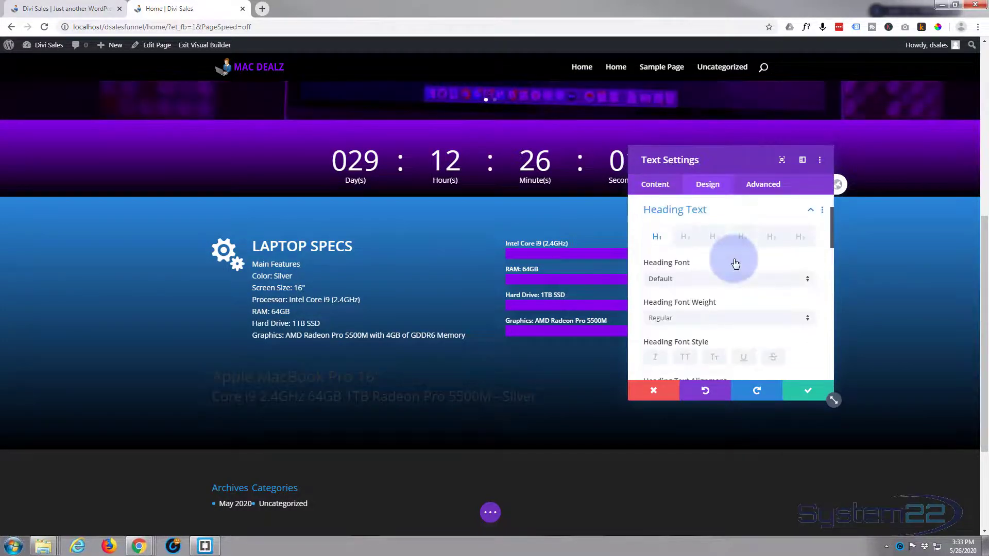
click(659, 237)
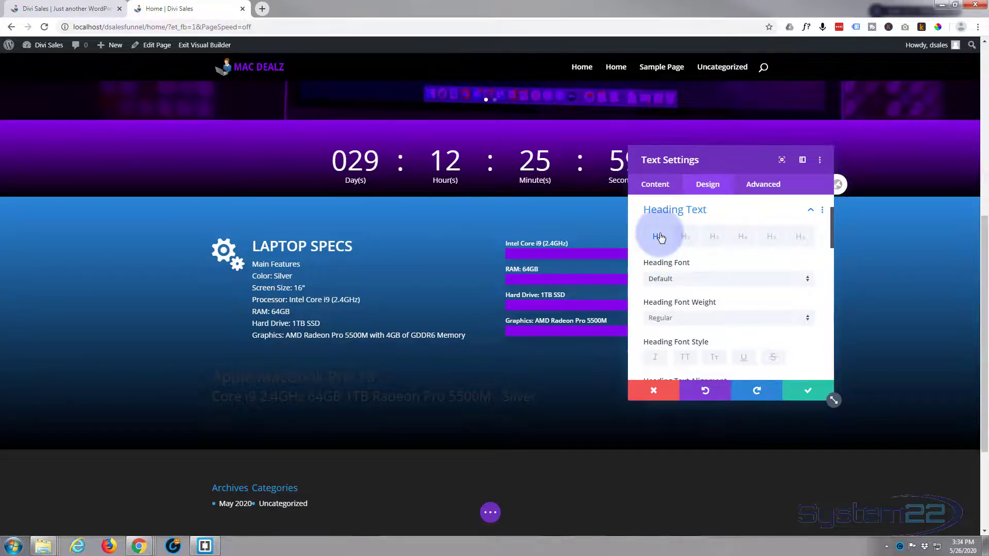
scroll(703, 265, down, 2)
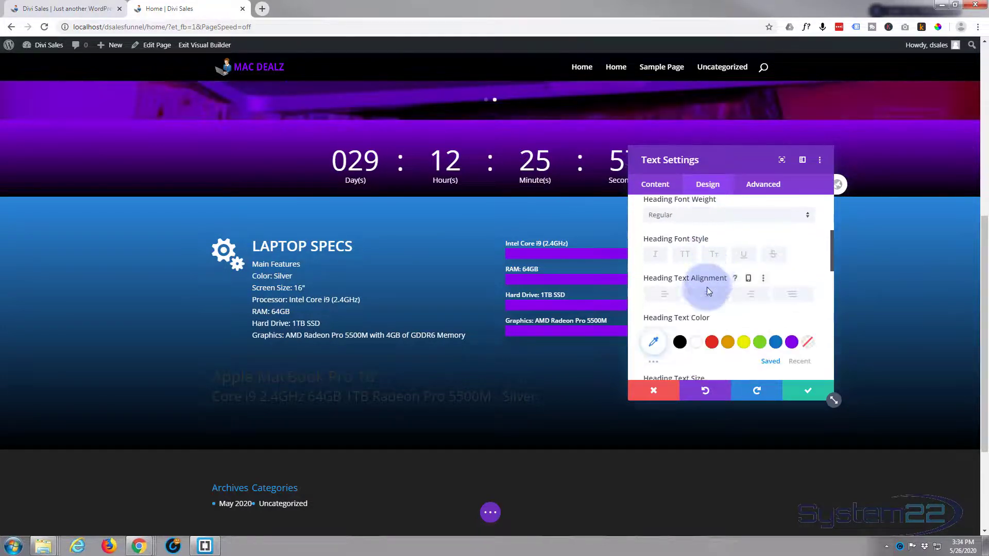
click(697, 344)
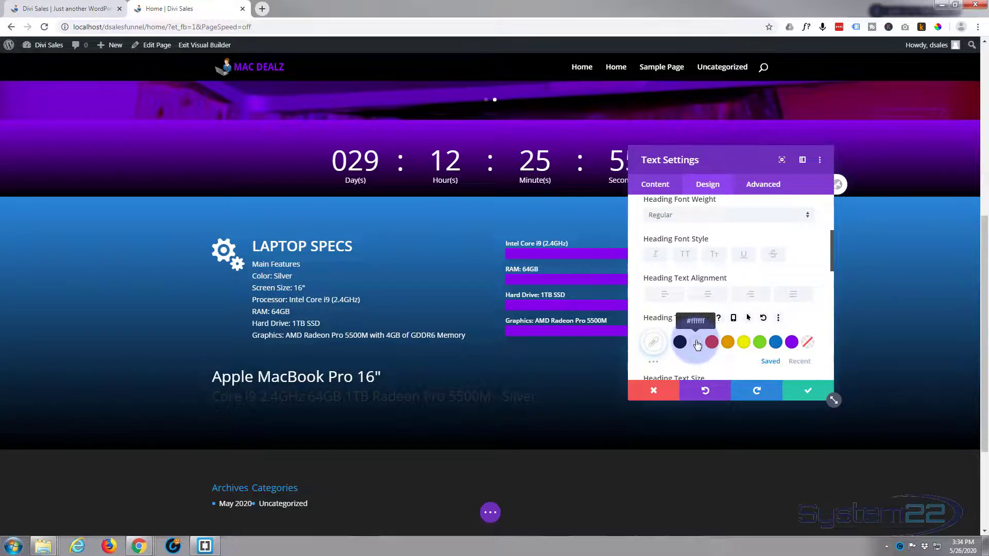
click(677, 257)
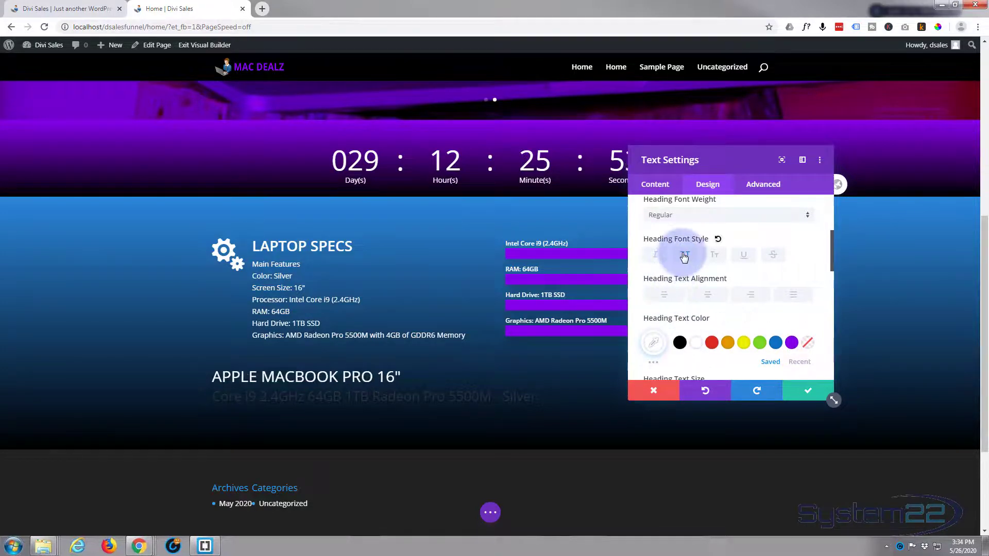
click(685, 216)
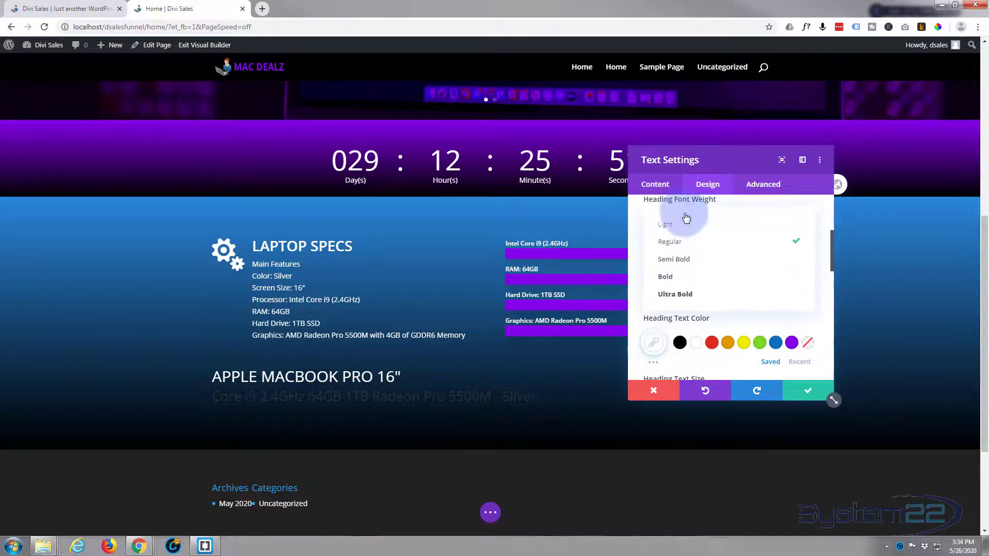
click(685, 259)
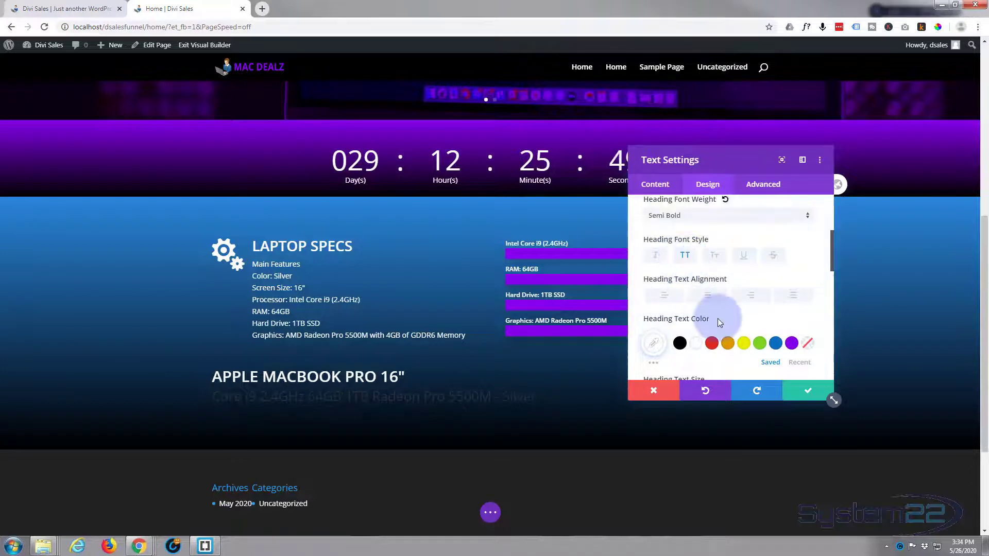
- Set the H1 heading text size to 46px and centre its alignment
scroll(705, 353, down, 1)
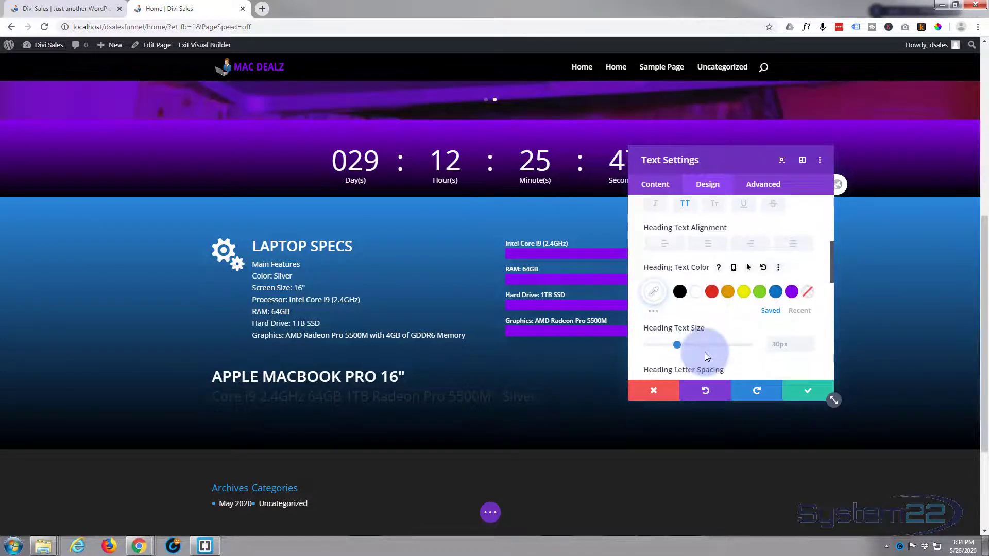
drag(678, 349, 694, 348)
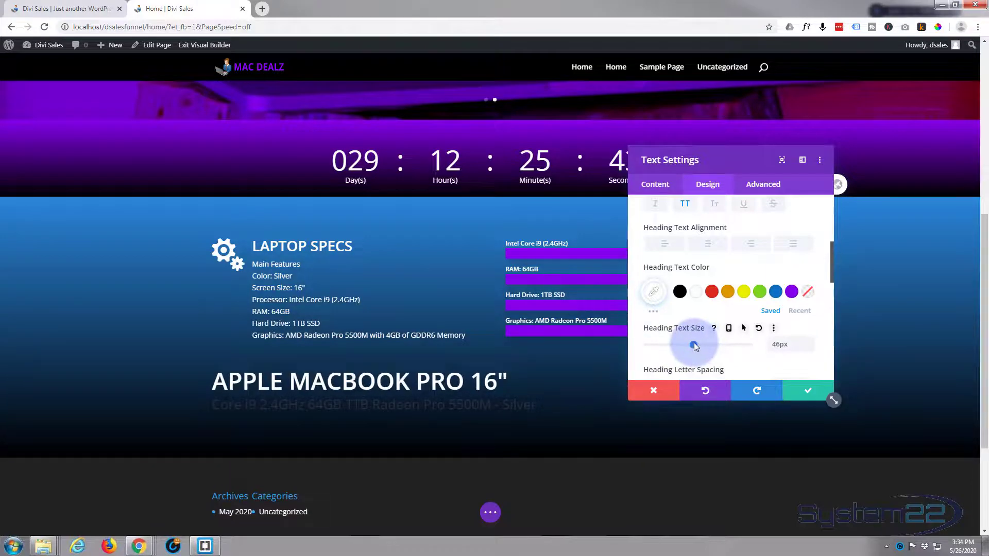
click(707, 245)
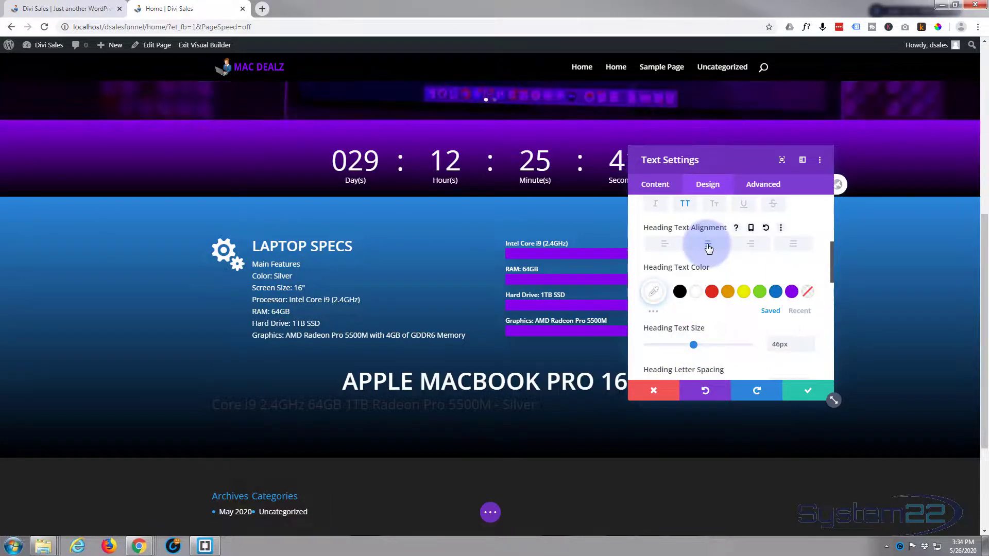
- Style the module's H2 heading text as Semi Bold, white (#ffffff) and centred, and save the Text module
scroll(685, 245, up, 1)
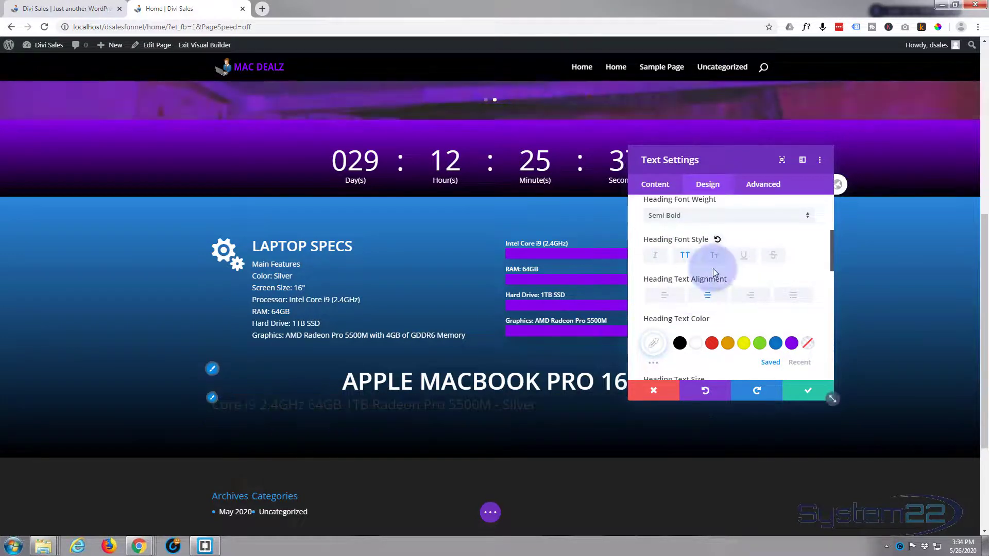
scroll(699, 242, up, 2)
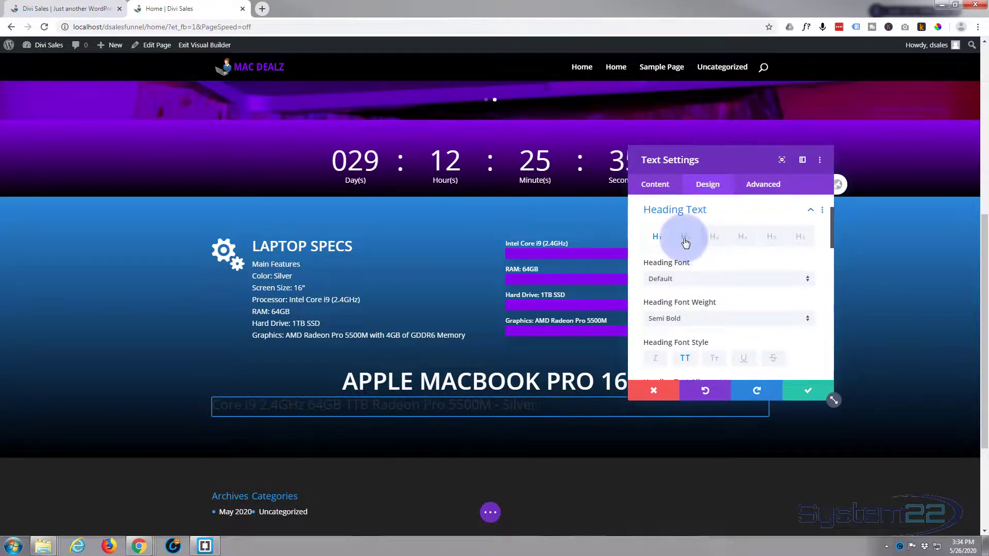
scroll(689, 252, down, 2)
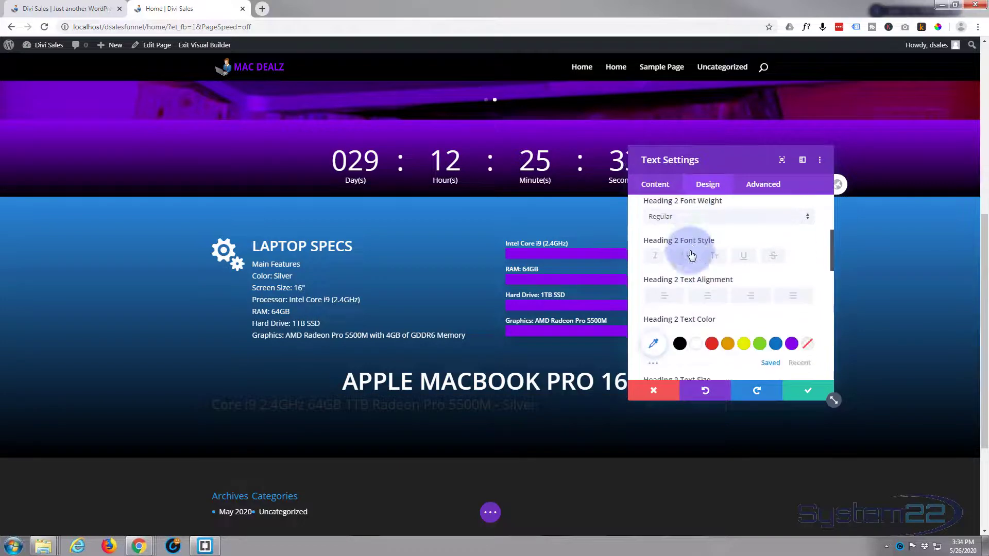
click(693, 222)
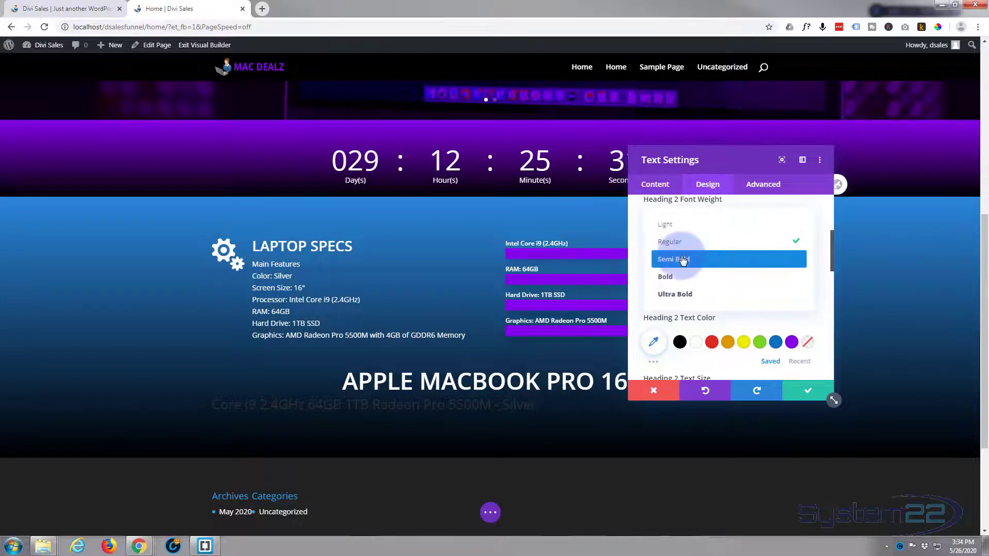
click(684, 261)
click(697, 344)
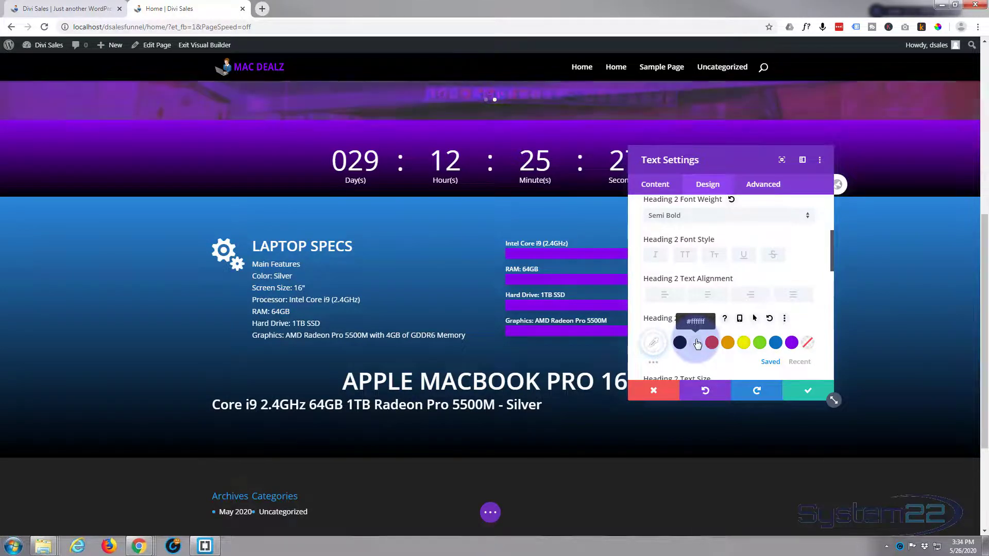
click(707, 294)
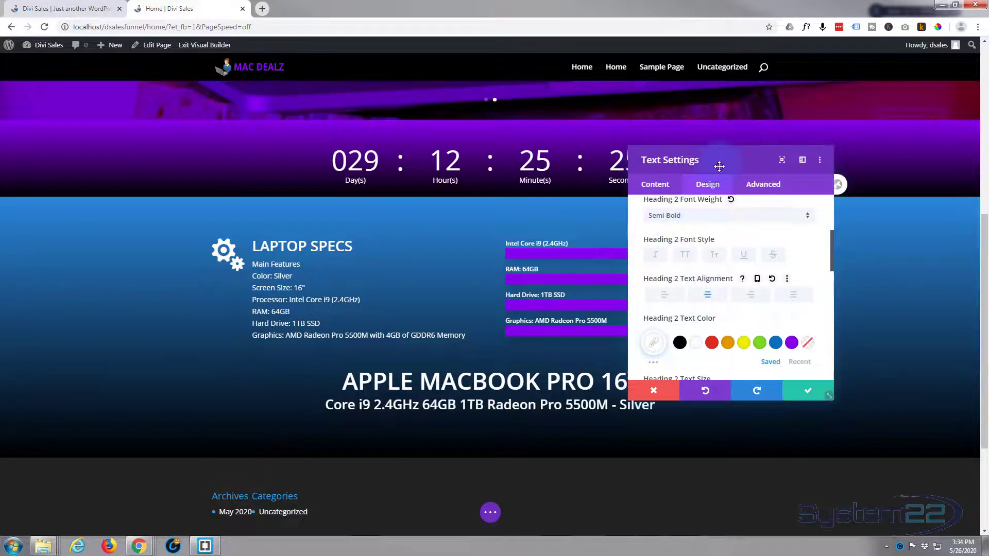
drag(710, 164, 693, 155)
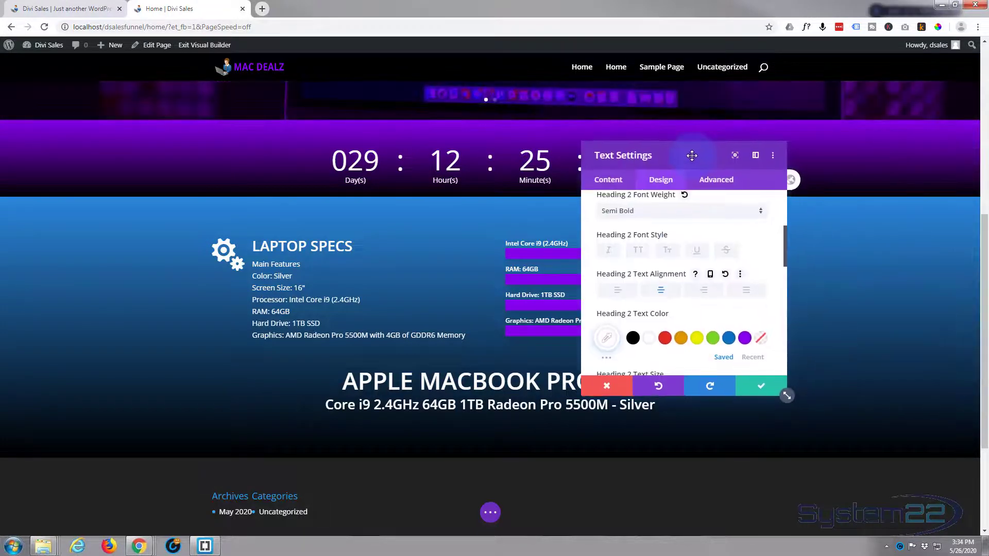
click(760, 389)
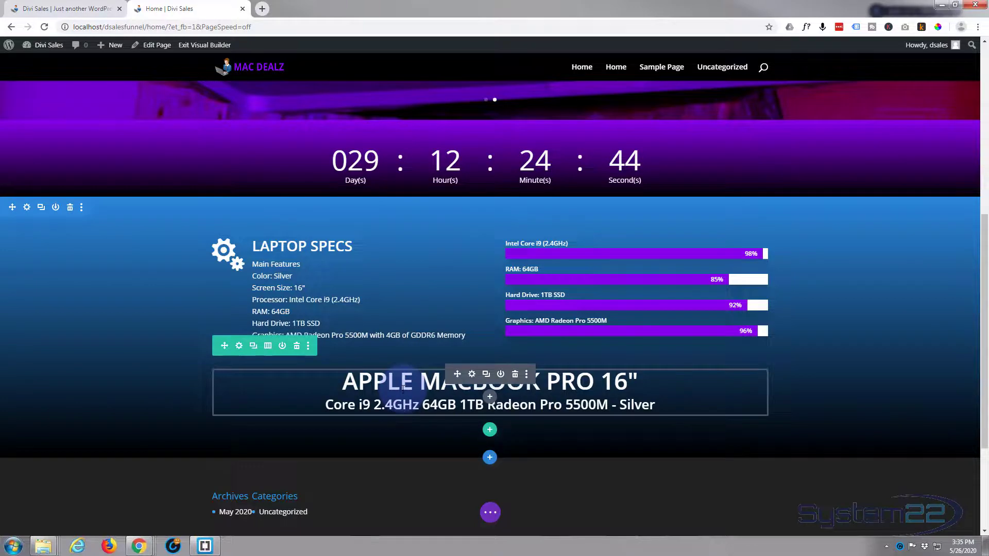
- In wireframe view, move the Text heading row above the Blurb and Bar Counters row, and return to the desktop view
click(490, 513)
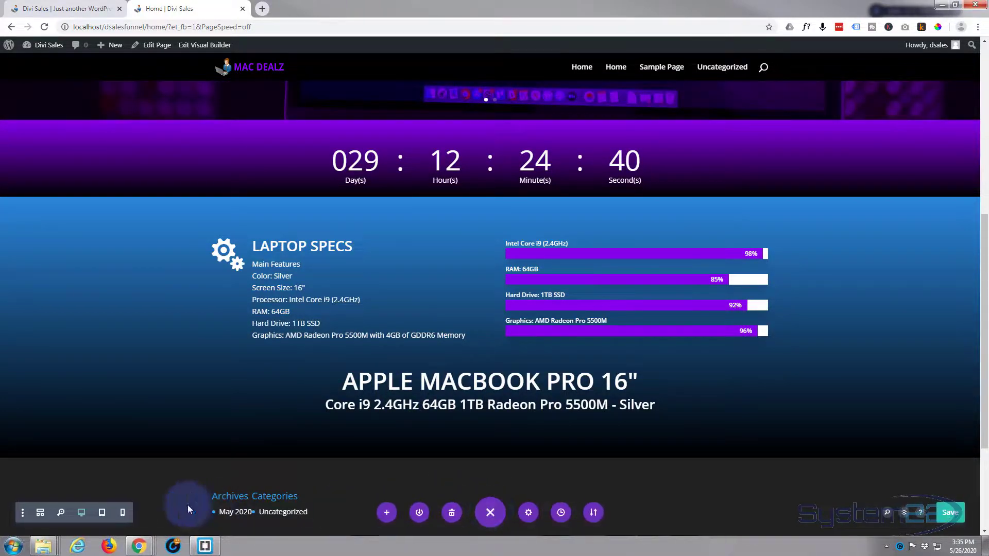
click(41, 514)
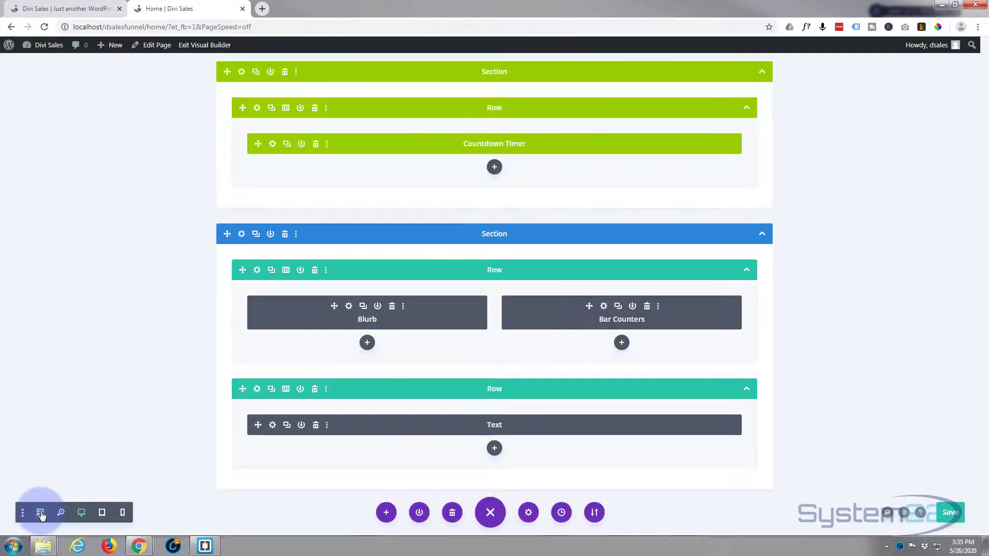
click(441, 407)
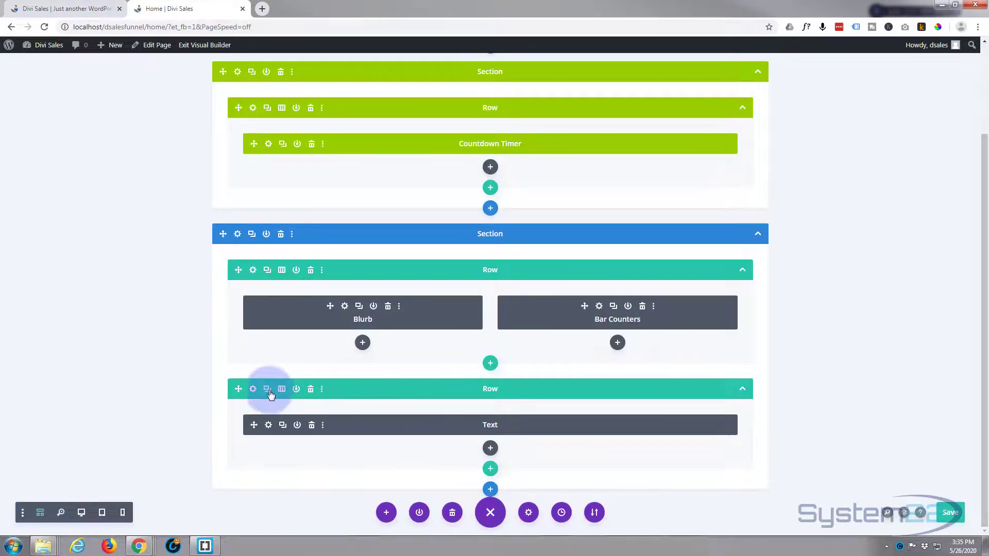
drag(236, 388, 249, 268)
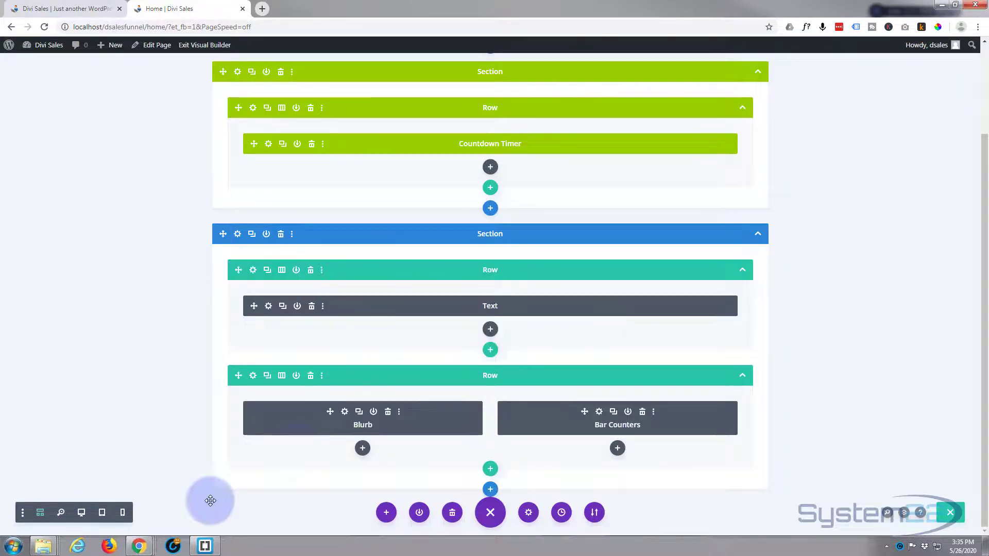
click(81, 512)
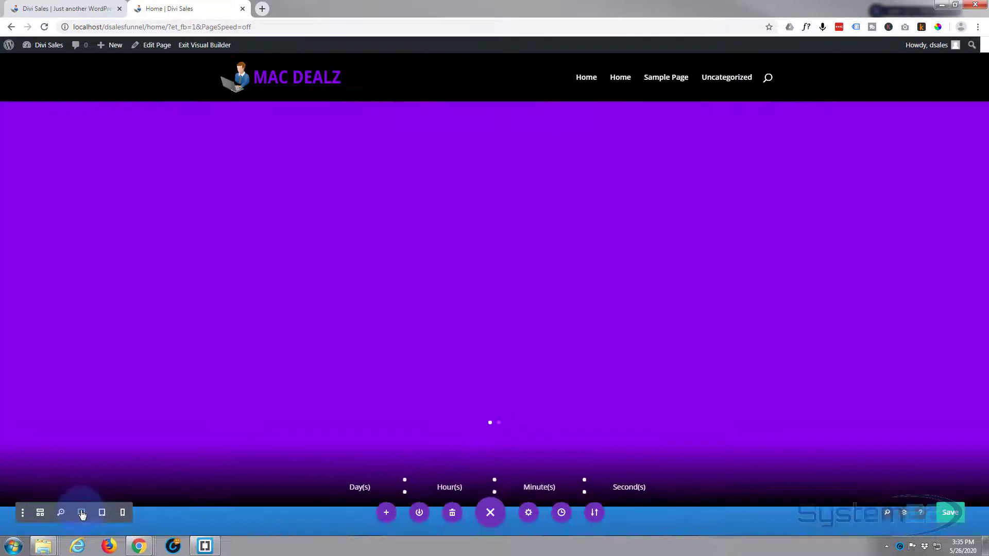
scroll(226, 375, down, 7)
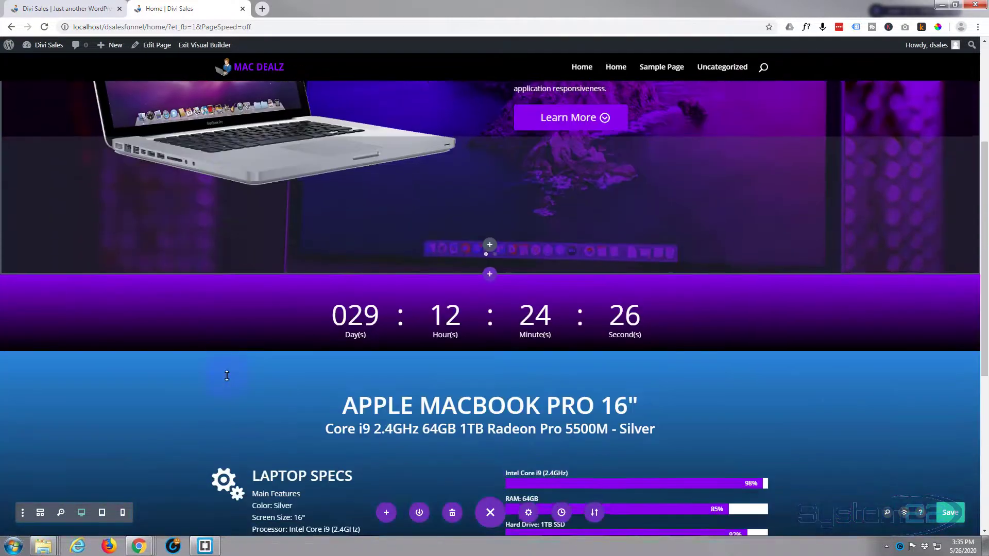
scroll(182, 378, down, 1)
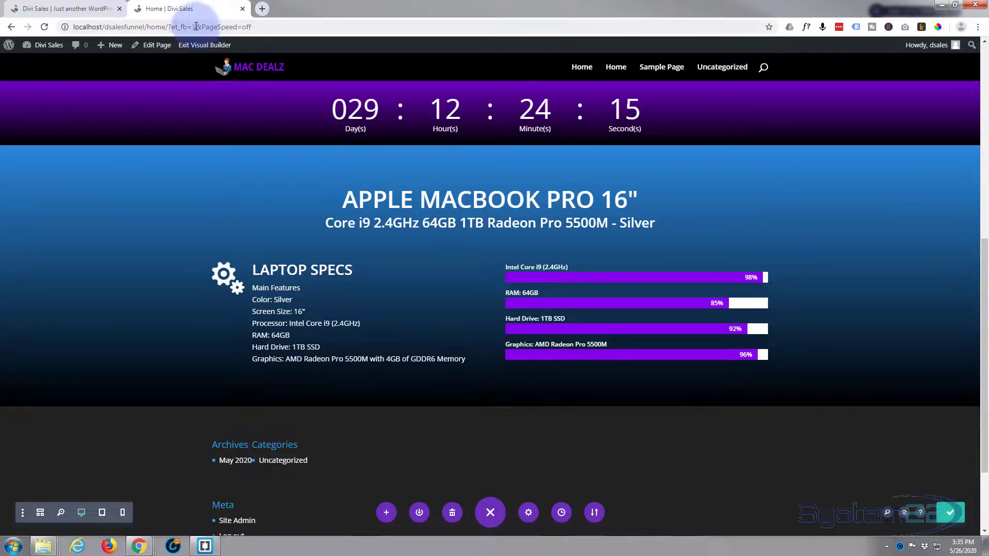
- Exit the Visual Builder and check the product heading and laptop specs section on the live page
click(201, 49)
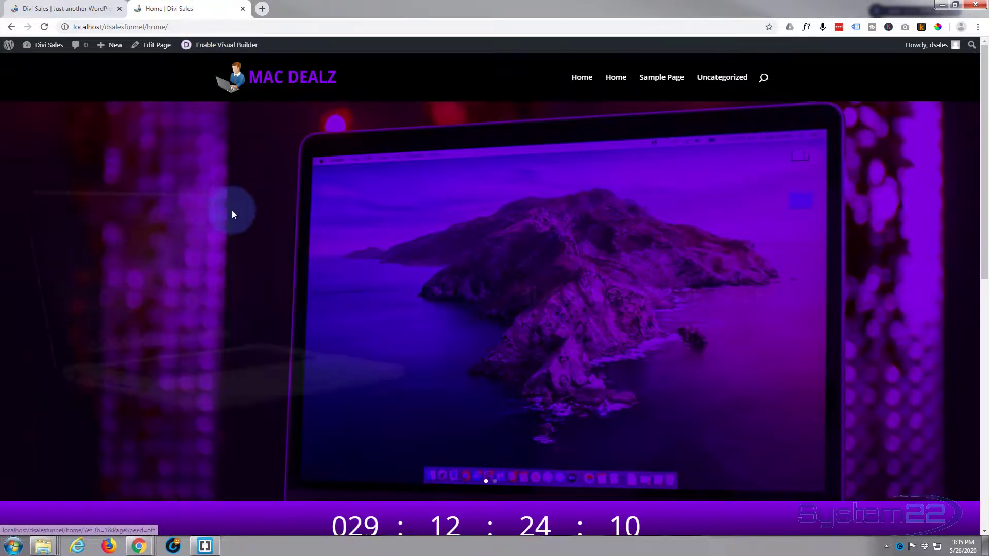
scroll(233, 216, down, 5)
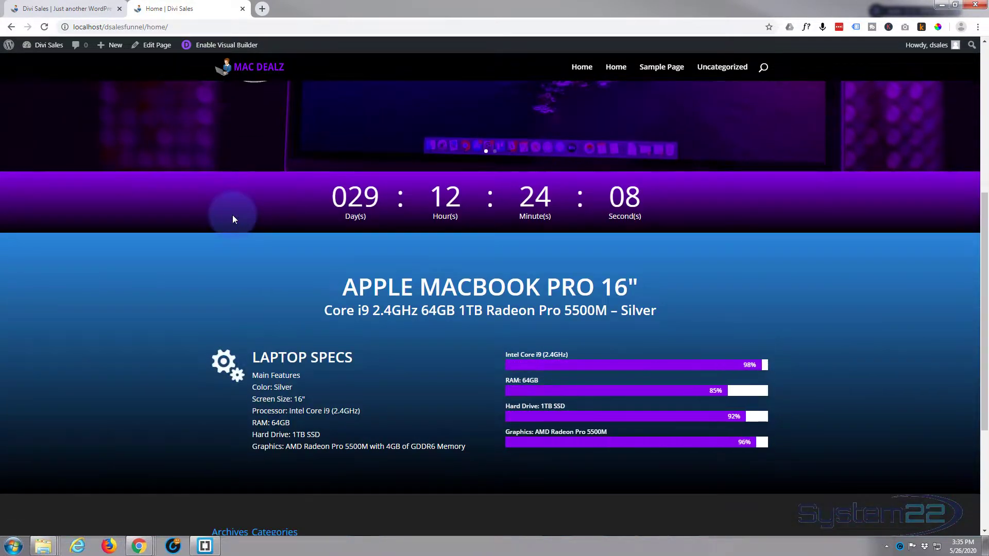
scroll(233, 216, down, 2)
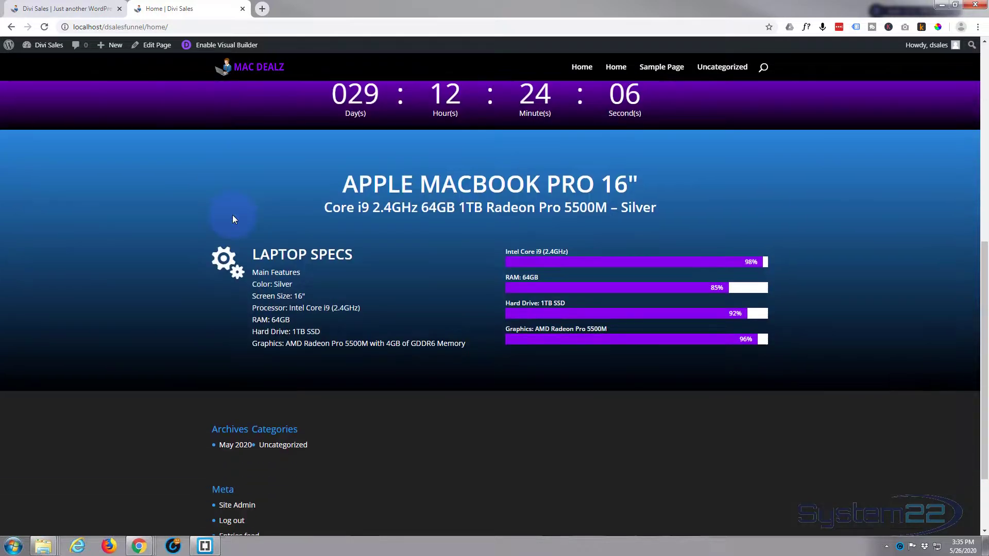
scroll(233, 217, up, 2)
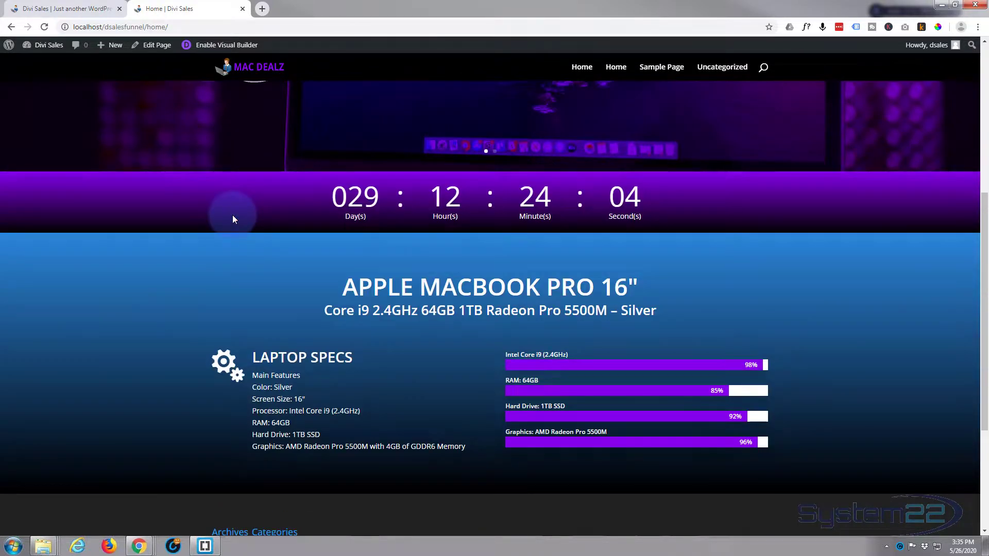